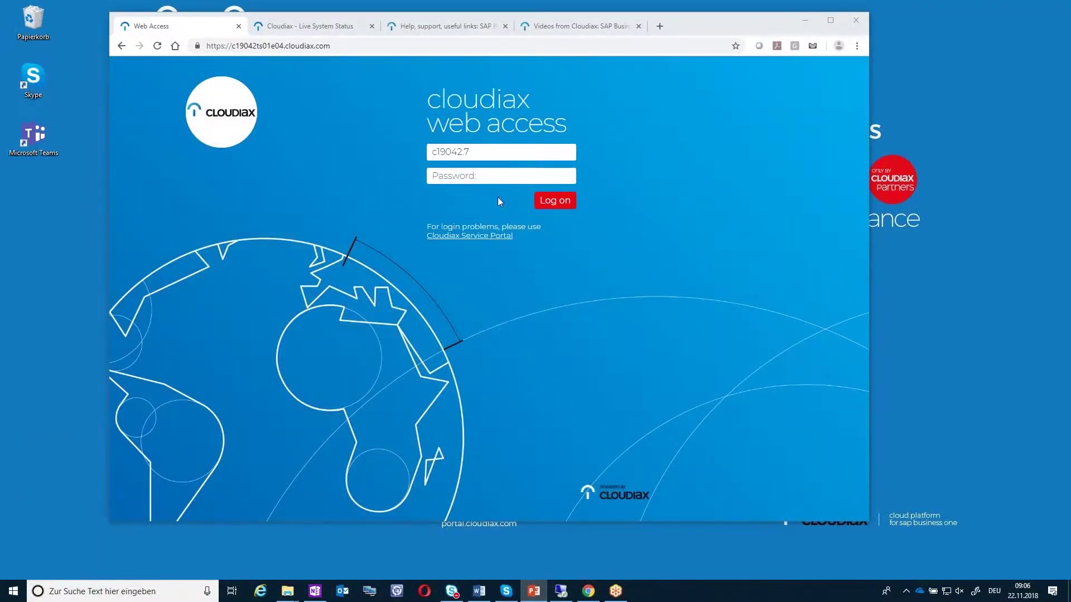
# Step: Maximize the browser, enter the account password on the Cloudiax web access page and log on
pyautogui.click(837, 17)
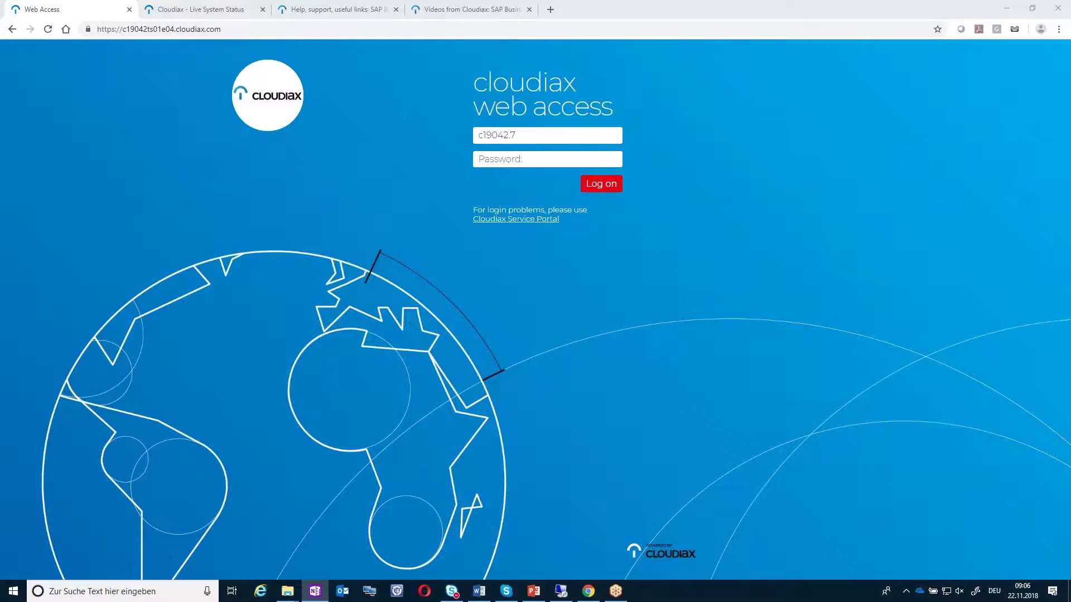
pyautogui.click(513, 160)
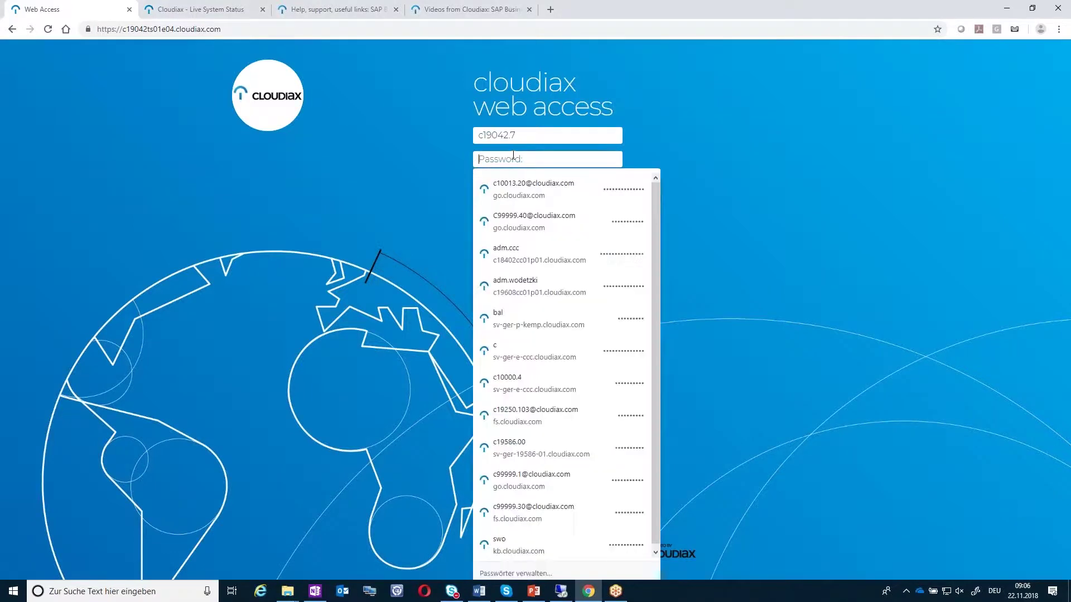
pyautogui.rightClick(513, 159)
pyautogui.click(542, 278)
pyautogui.press('Return')
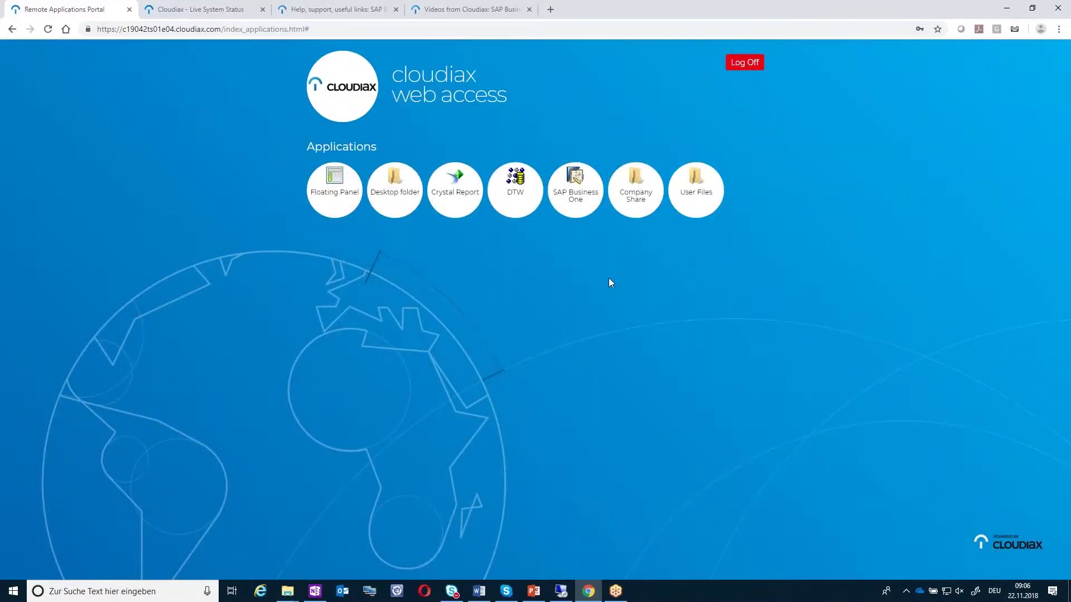
# Step: Launch SAP Business One from the web portal and display the last sales order
pyautogui.click(576, 189)
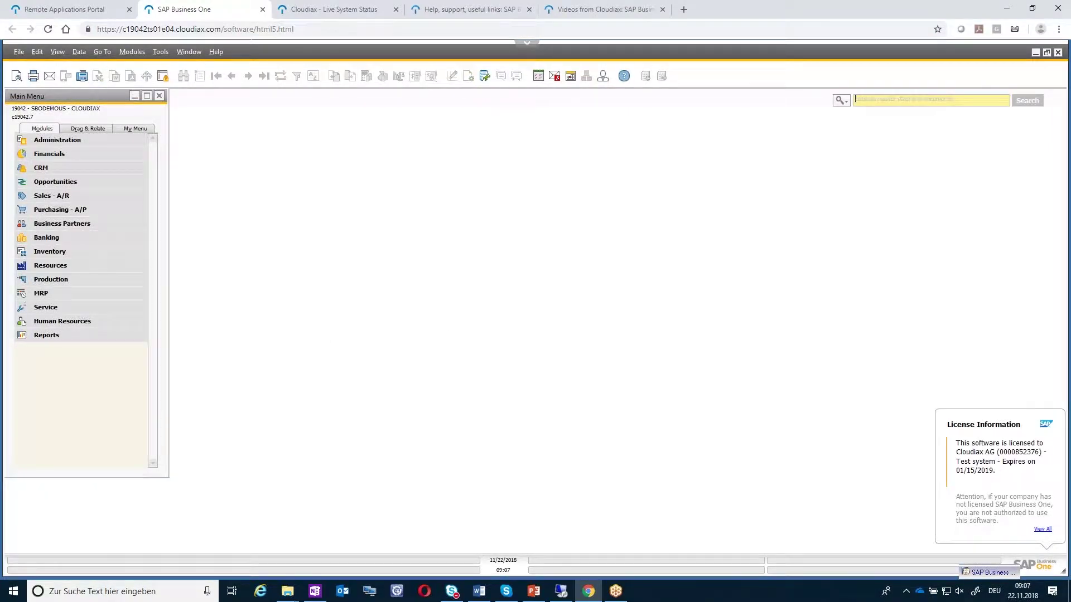
pyautogui.click(51, 195)
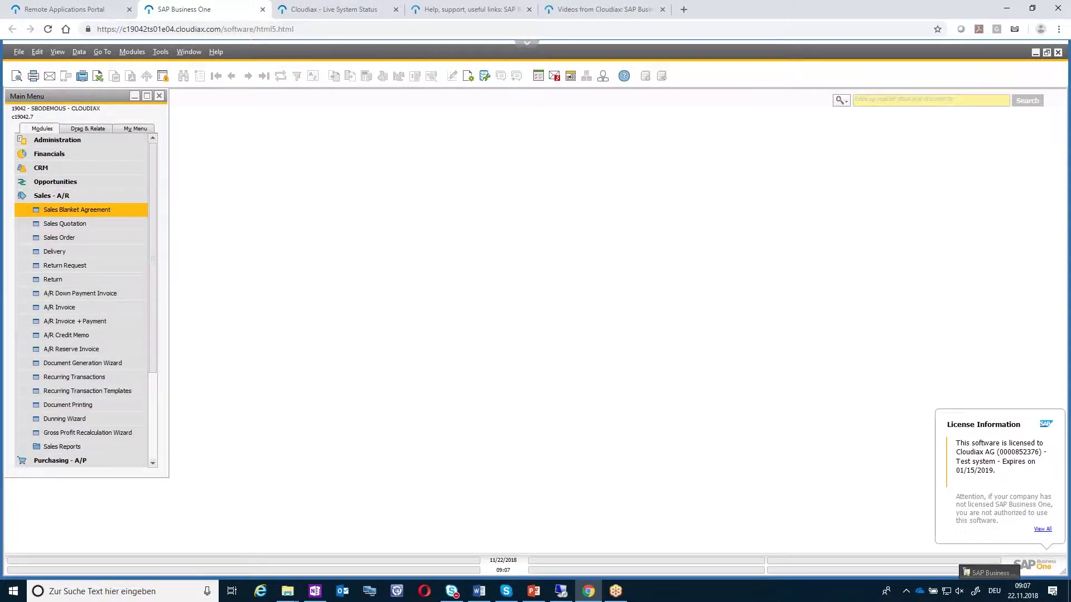
pyautogui.click(58, 237)
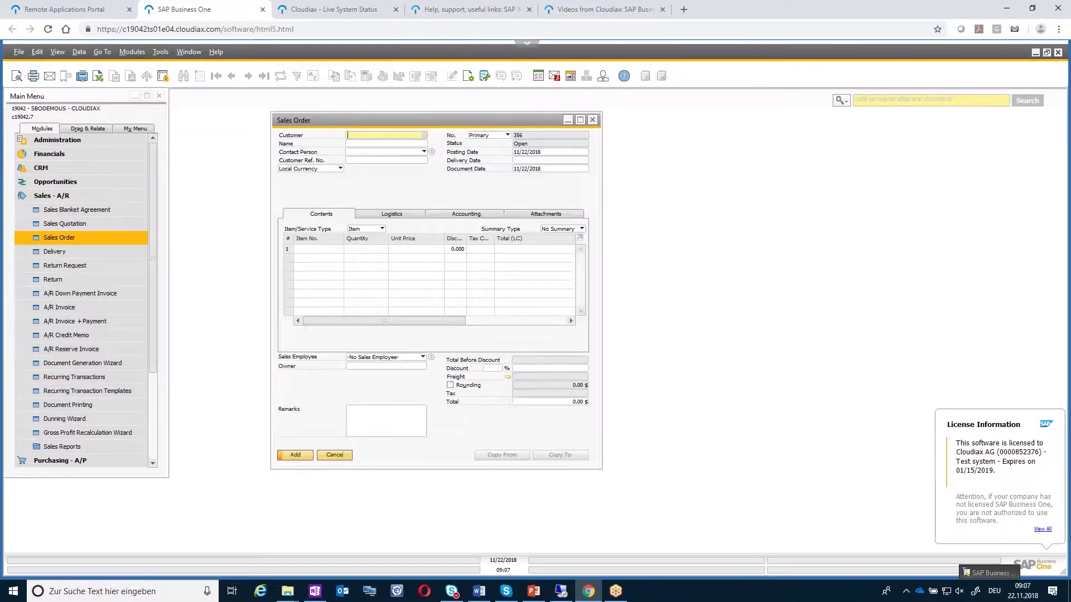
pyautogui.click(264, 75)
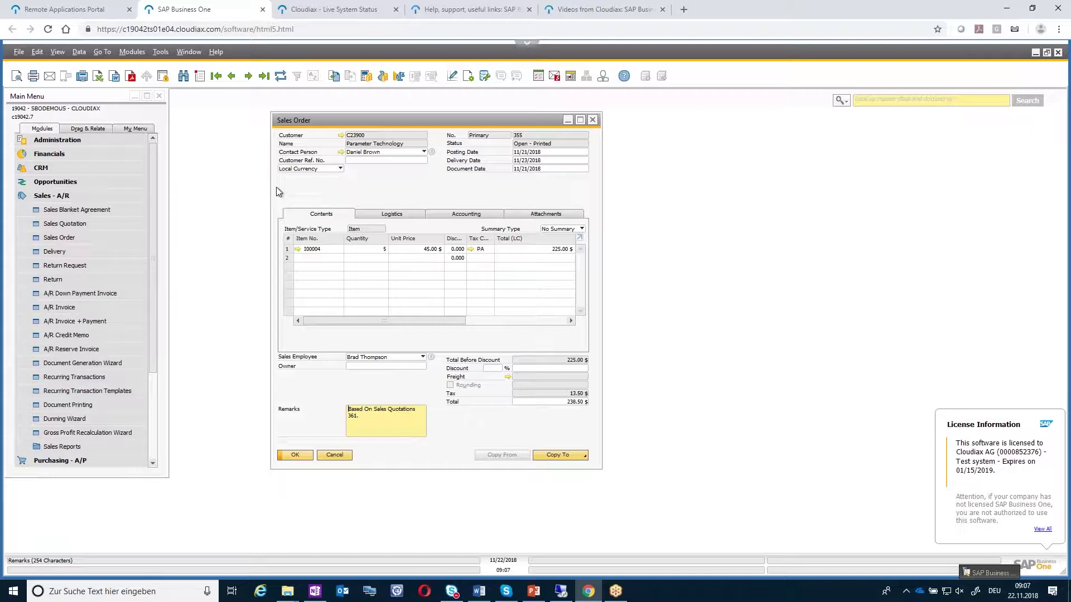
# Step: Print the displayed sales order to Universal Printer (redirected 14)
pyautogui.click(20, 52)
pyautogui.click(77, 127)
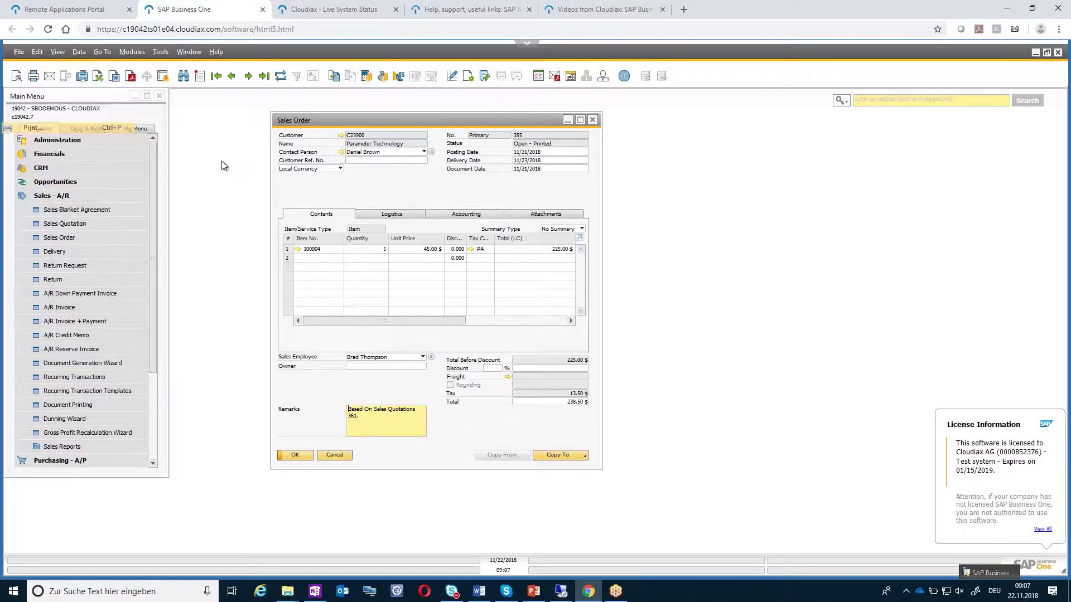
pyautogui.moveTo(175, 142); pyautogui.dragTo(80, 145)
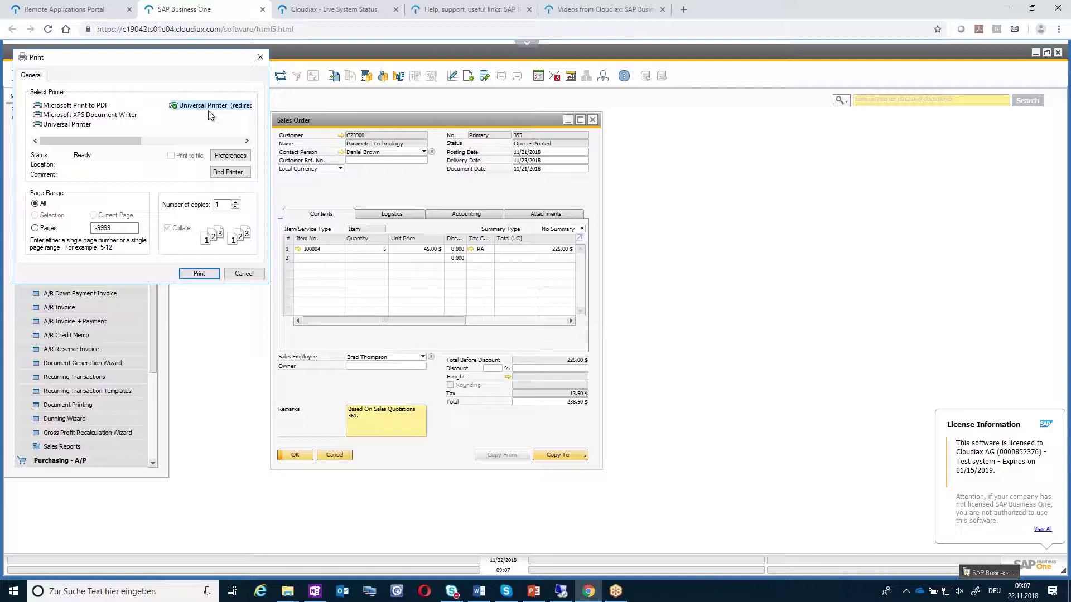
pyautogui.moveTo(128, 139); pyautogui.dragTo(229, 143)
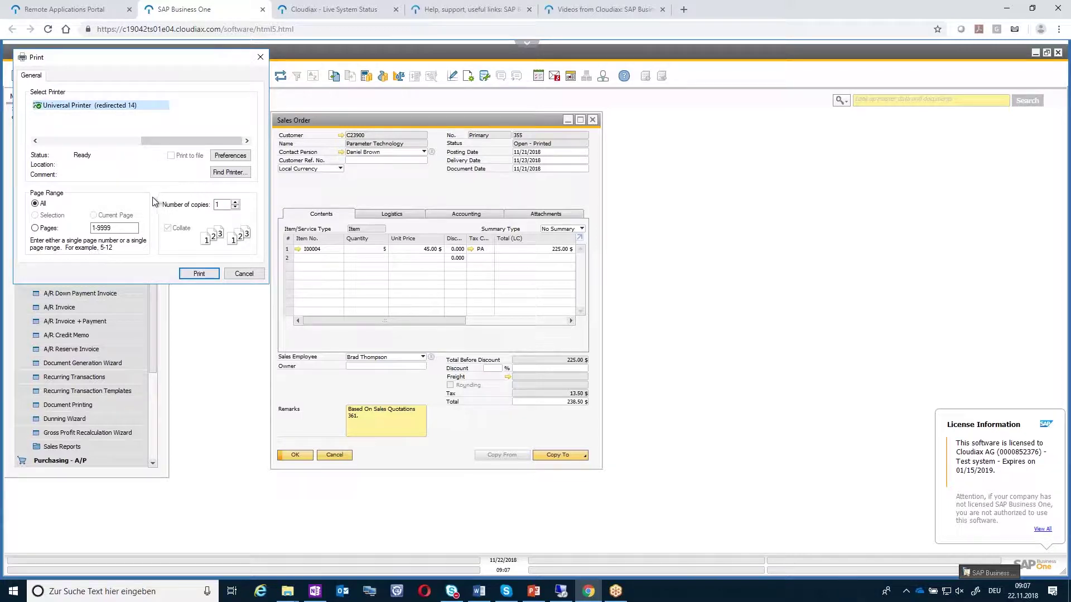
pyautogui.click(190, 275)
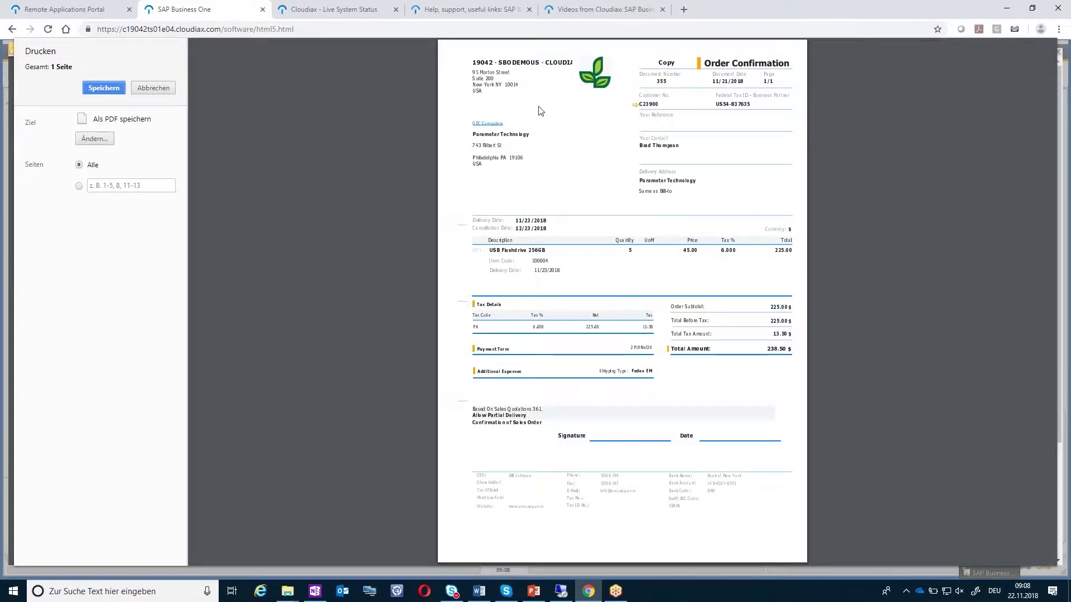
# Step: Review the local print destinations for the order confirmation, leaving without printing or saving the PDF
pyautogui.click(101, 139)
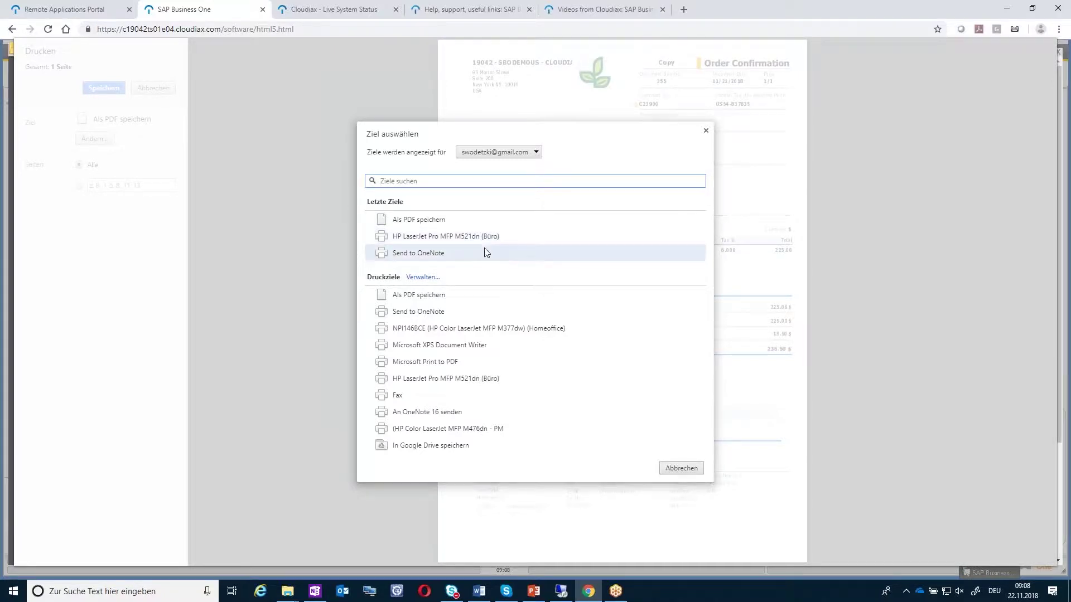
pyautogui.click(678, 468)
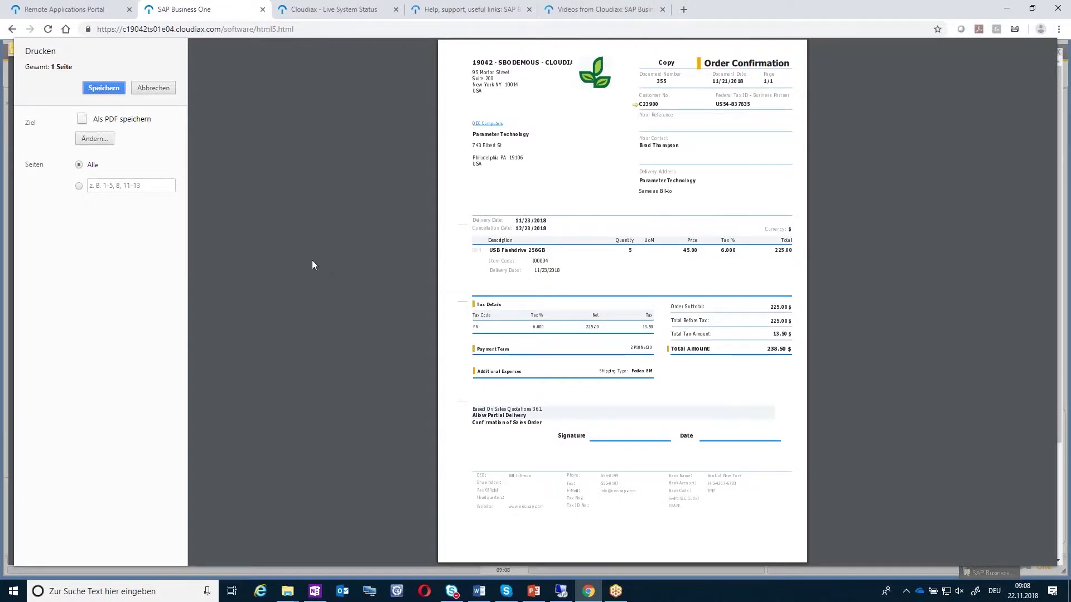
pyautogui.click(152, 87)
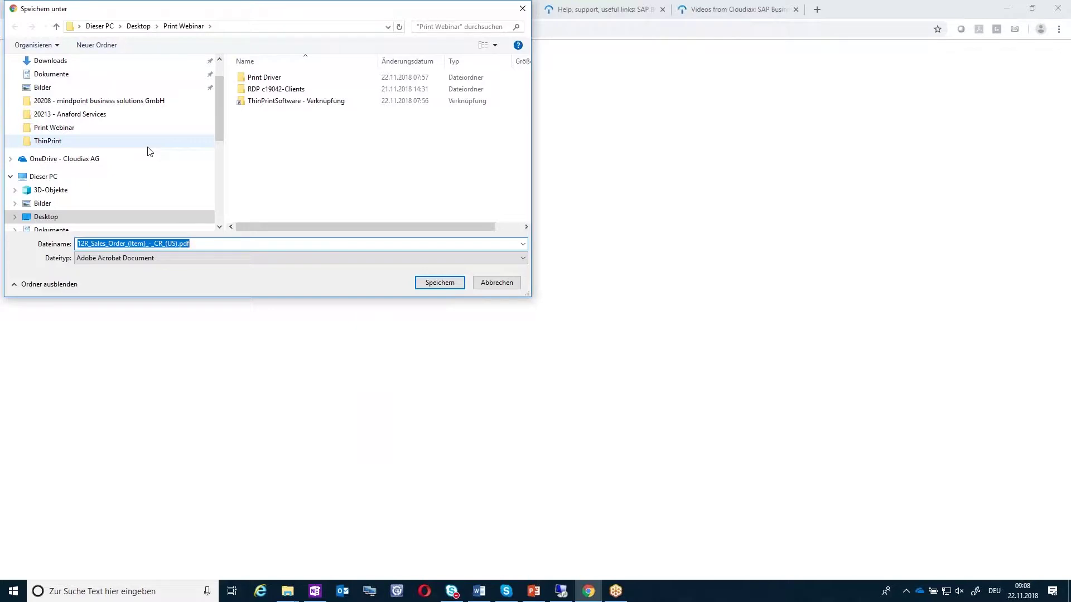
pyautogui.click(496, 283)
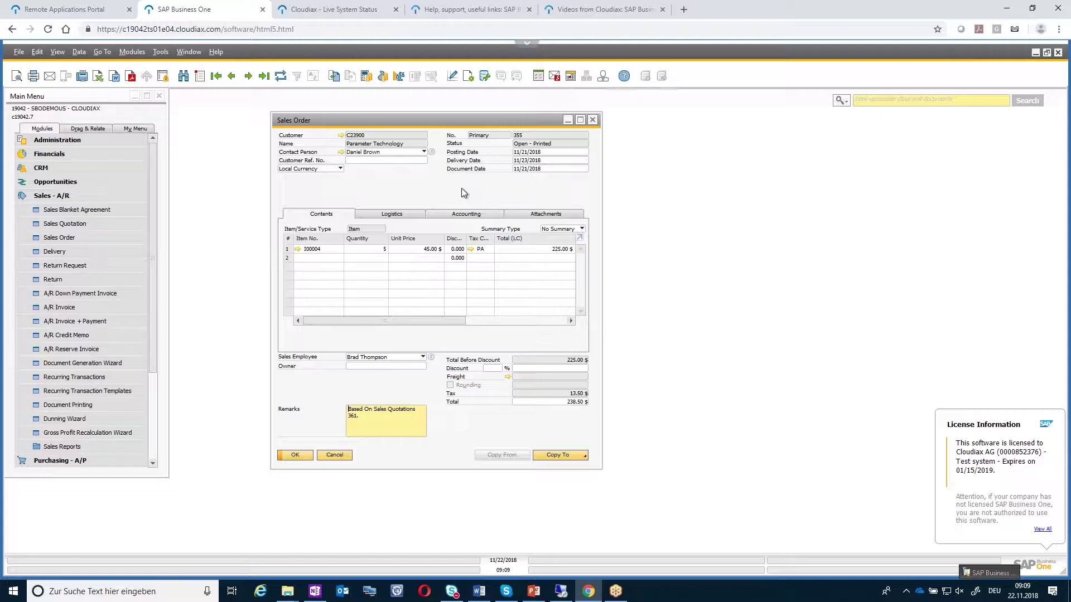
# Step: Examine the layouts, printers and steps of the Order with Quote printing sequence for Order (Items), leaving without changes
pyautogui.click(452, 76)
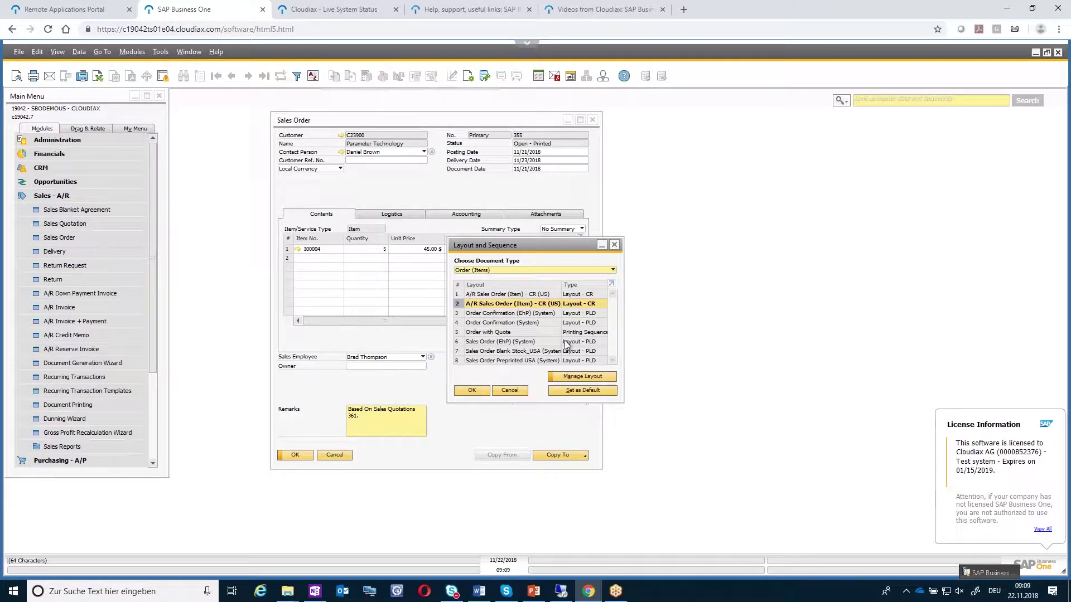
pyautogui.click(511, 333)
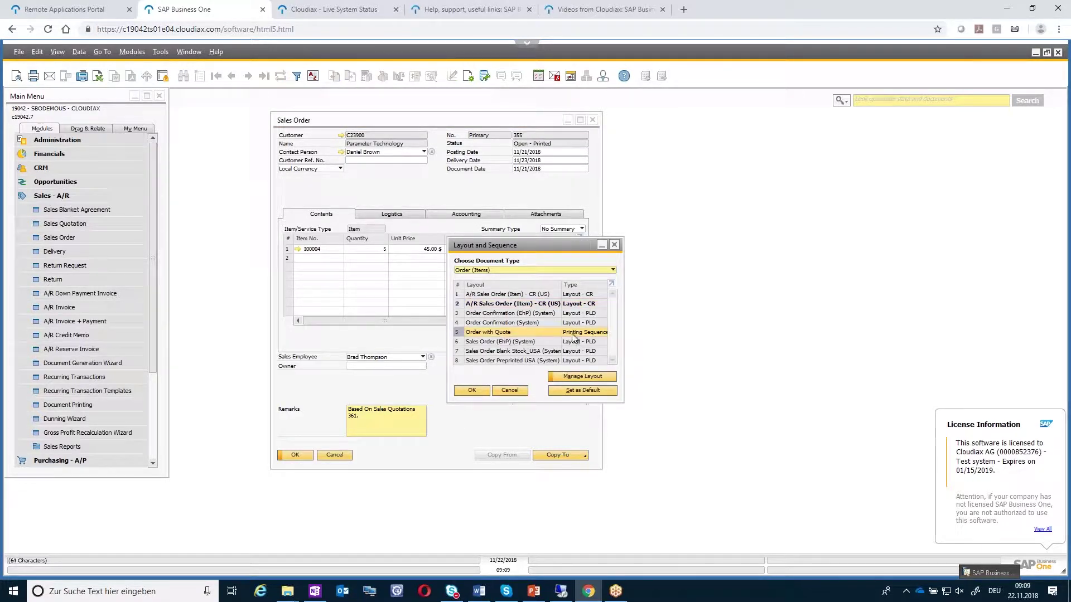
pyautogui.click(571, 377)
pyautogui.click(490, 274)
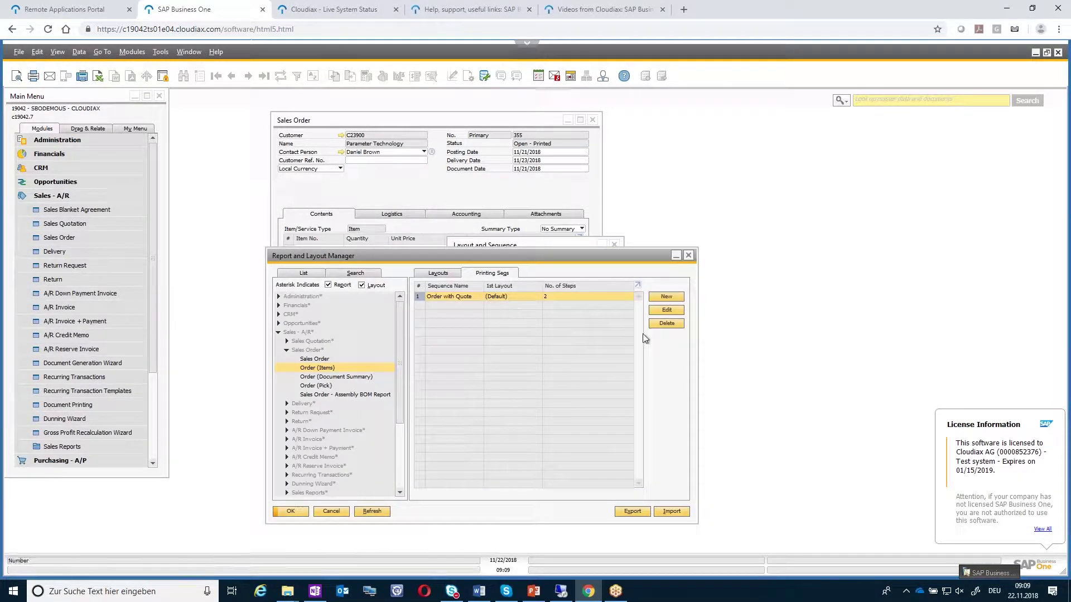
pyautogui.click(661, 310)
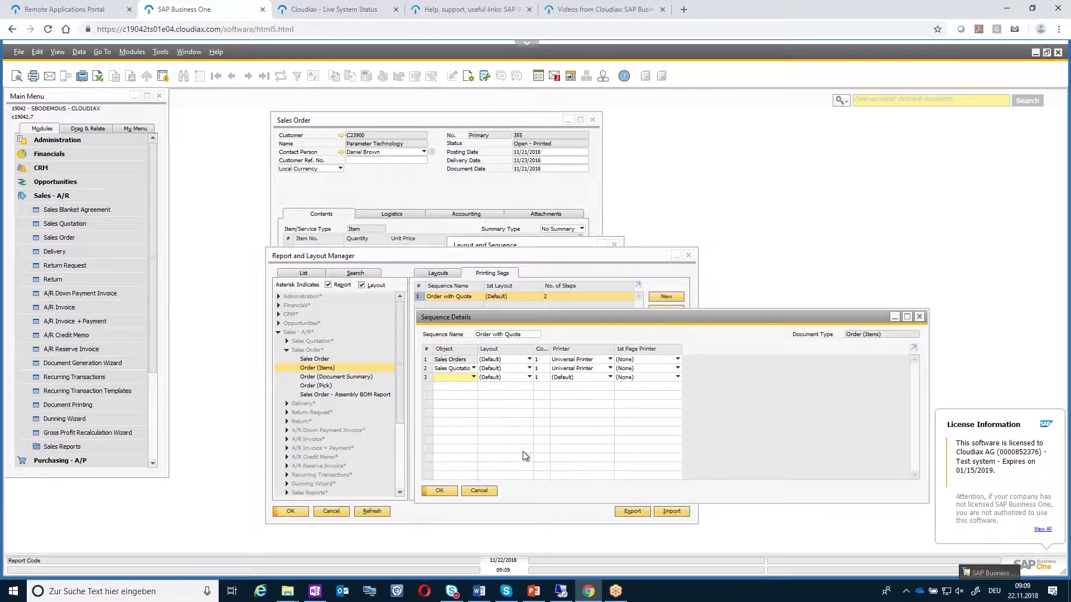
pyautogui.click(483, 491)
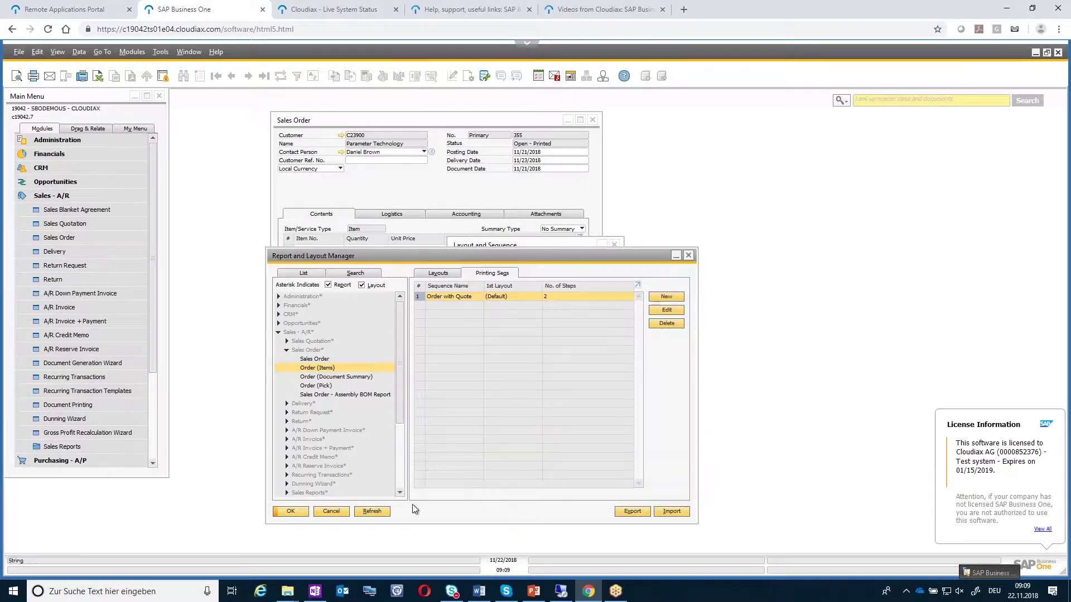
pyautogui.click(337, 515)
pyautogui.click(496, 398)
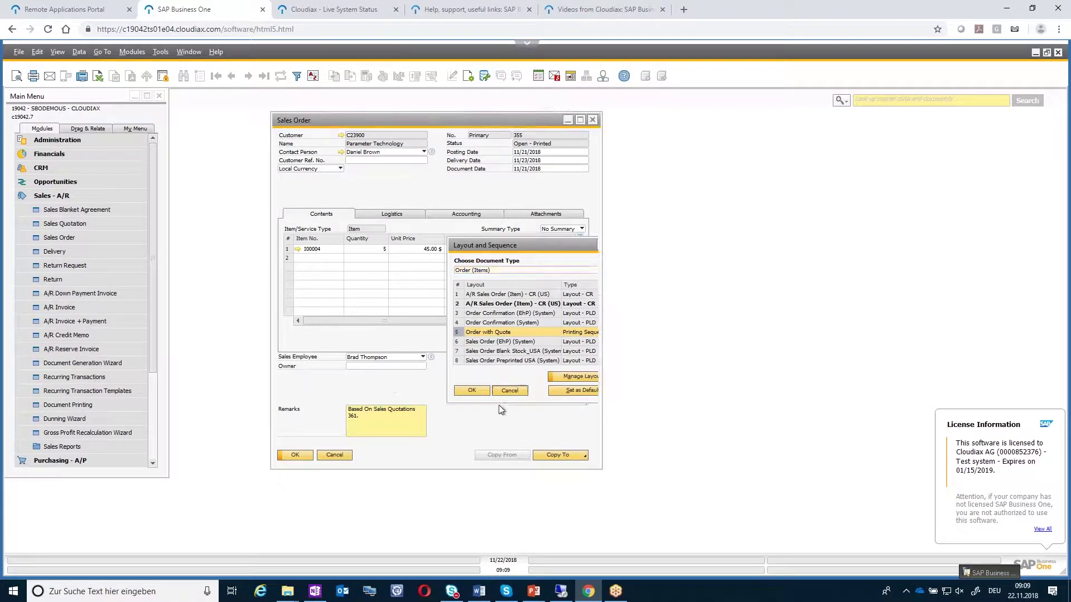
# Step: Close the sales order and exit the SAP Business One web session
pyautogui.click(337, 455)
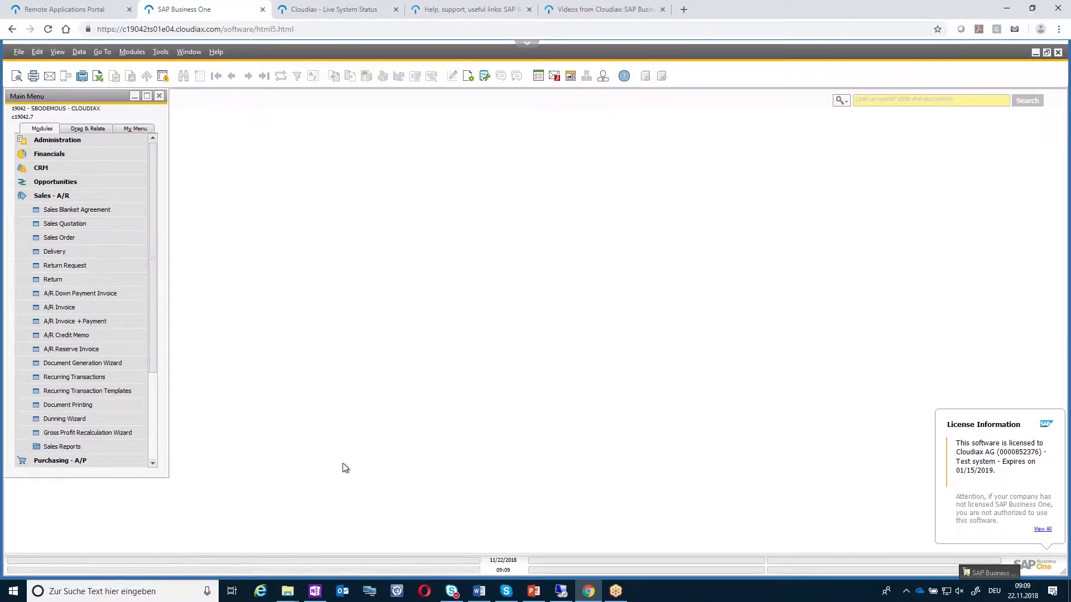
pyautogui.click(19, 53)
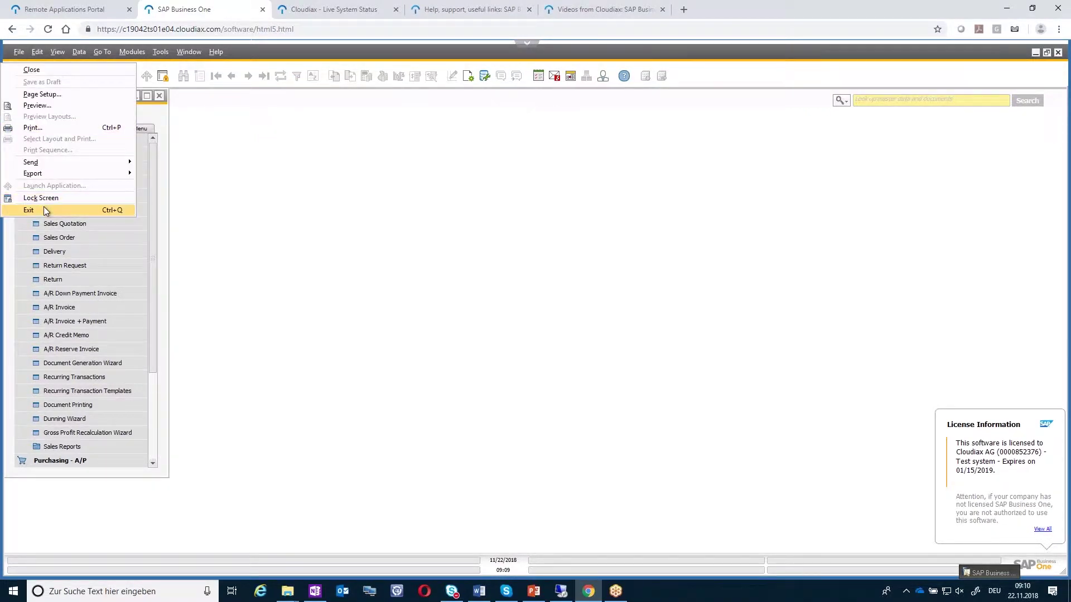
pyautogui.click(44, 207)
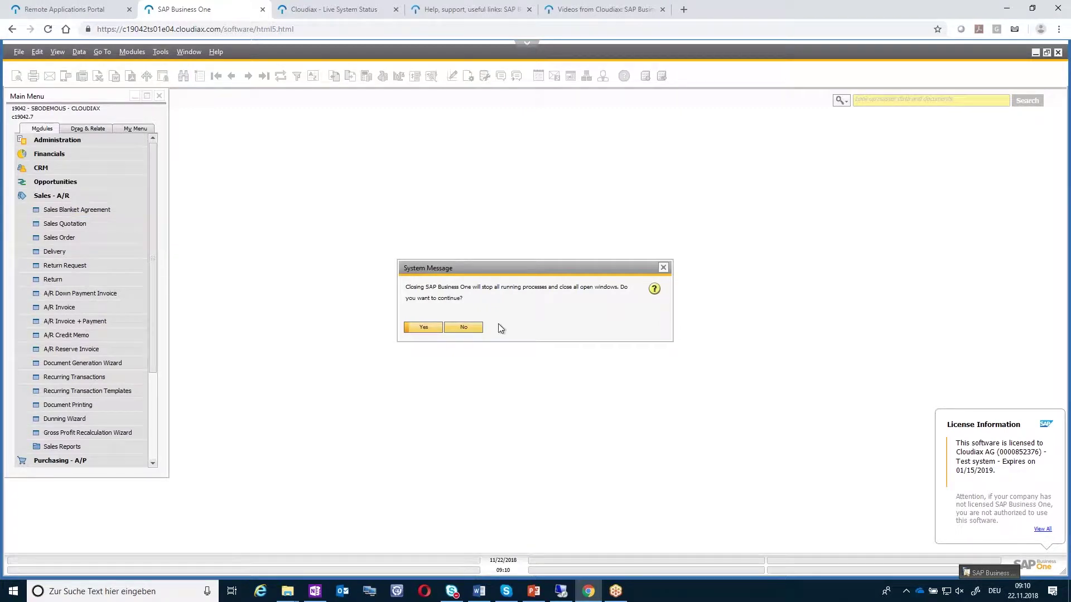
pyautogui.click(423, 328)
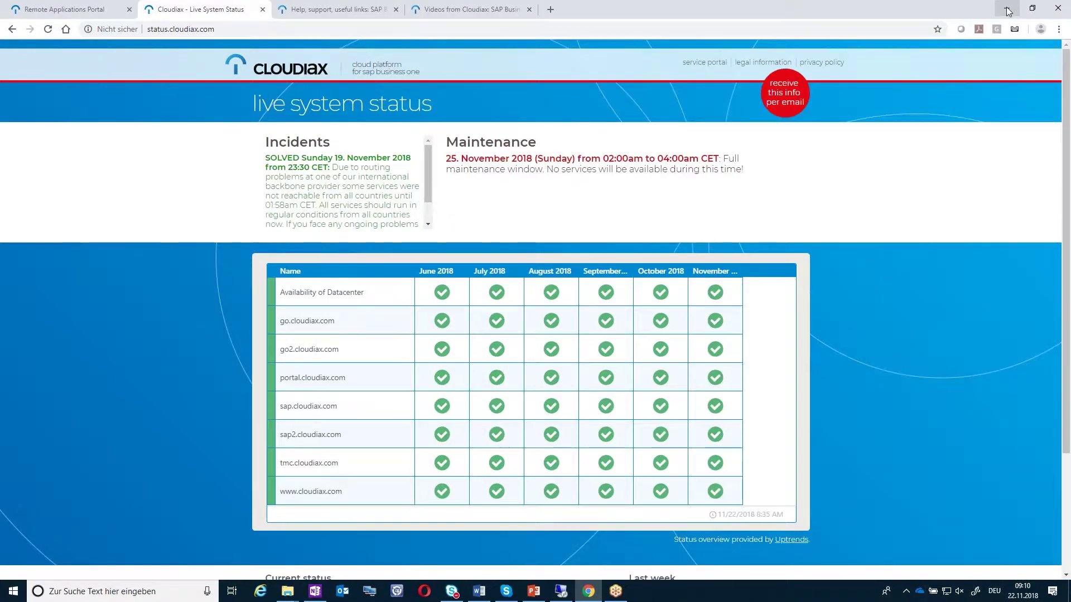
# Step: Minimize the browser and open the RDP clients folder inside the desktop's Print Webinar folder in File Explorer
pyautogui.click(1007, 8)
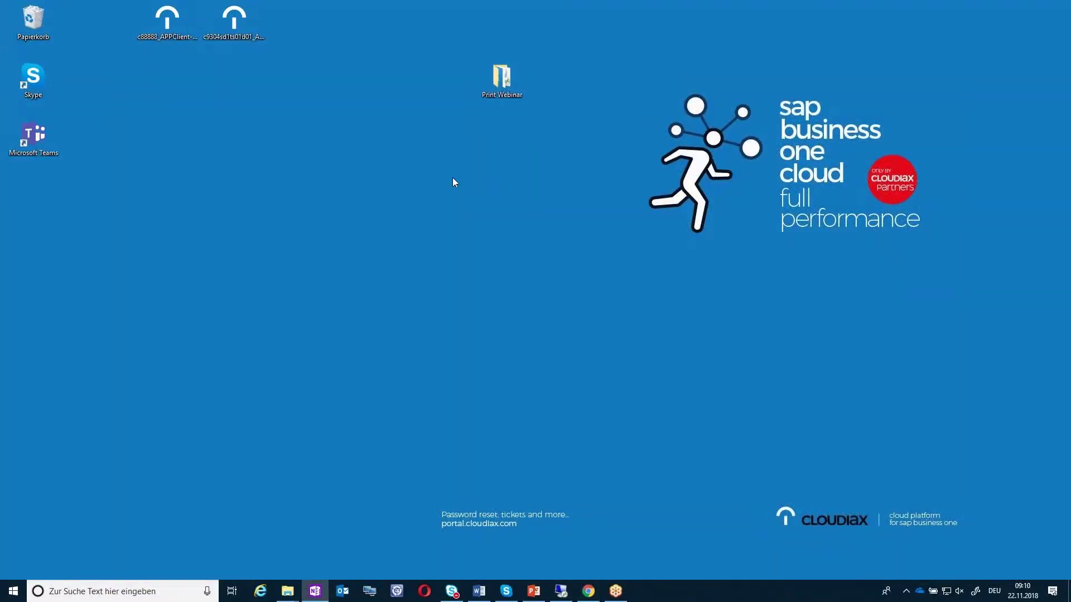
pyautogui.doubleClick(498, 93)
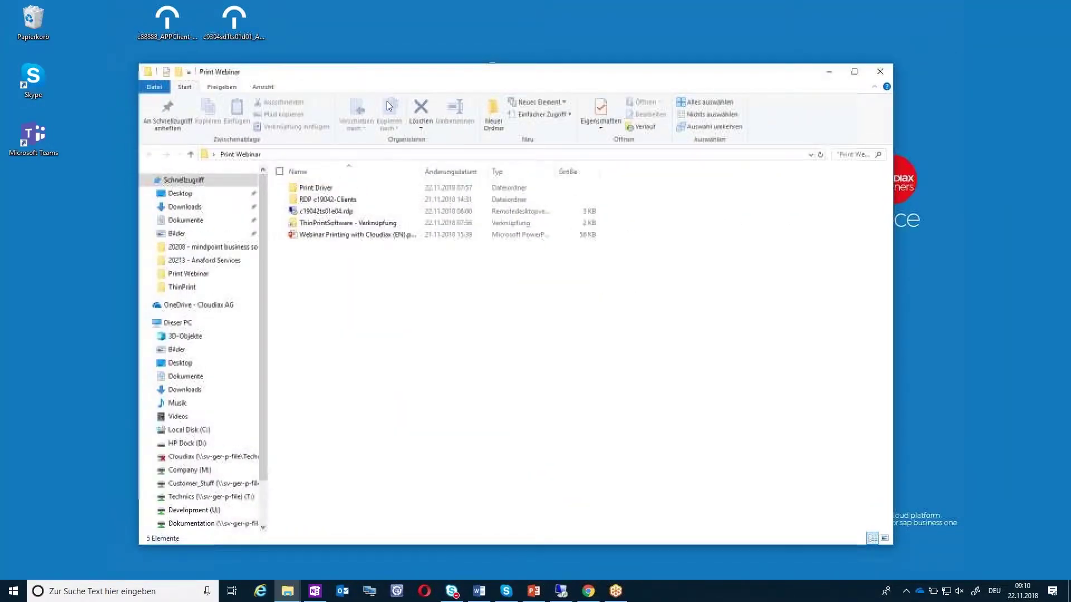
pyautogui.click(337, 201)
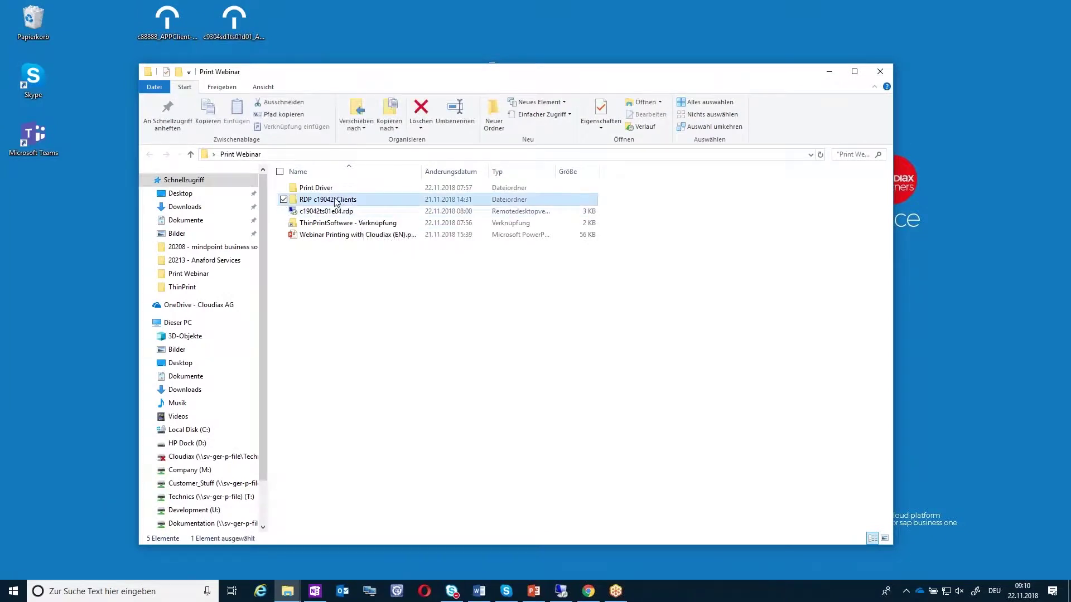
pyautogui.doubleClick(336, 200)
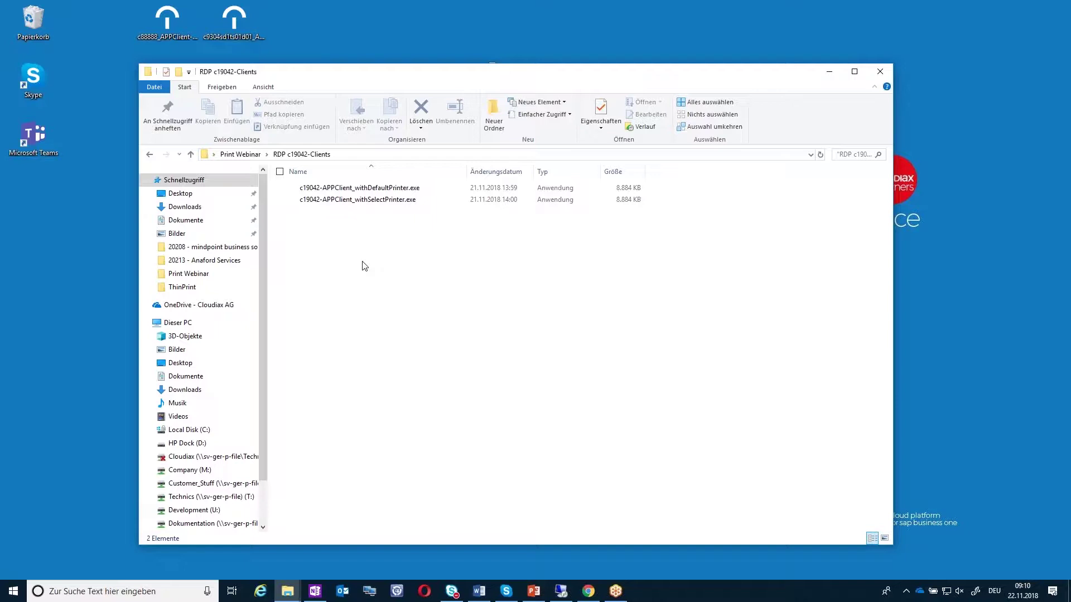
# Step: Run the APPClient_withSelectPrinter.exe client and accept the RemoteApp connection
pyautogui.click(381, 191)
pyautogui.click(382, 199)
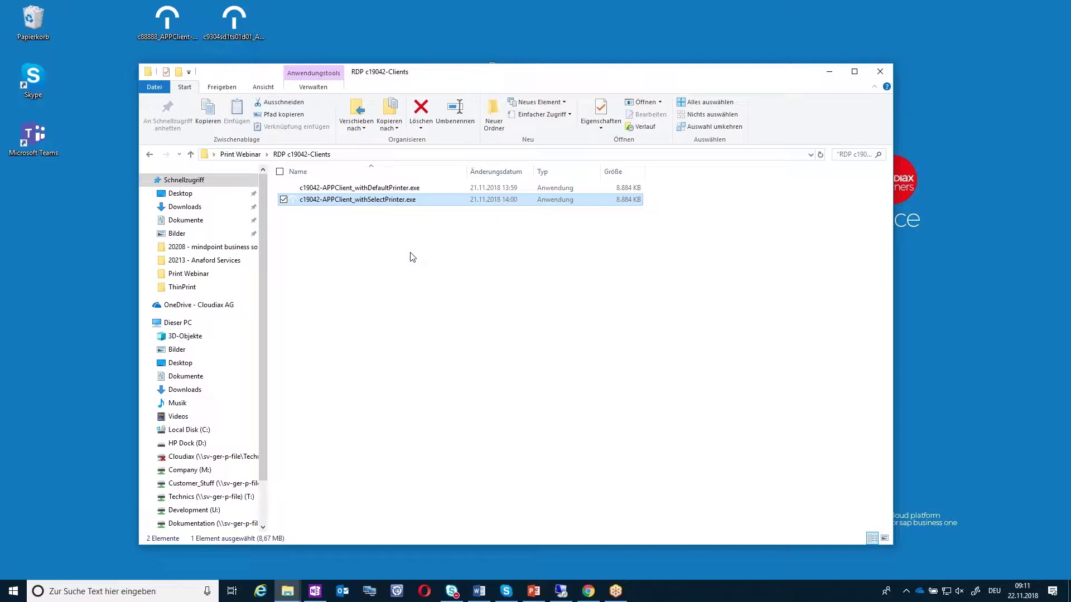
pyautogui.press('Return')
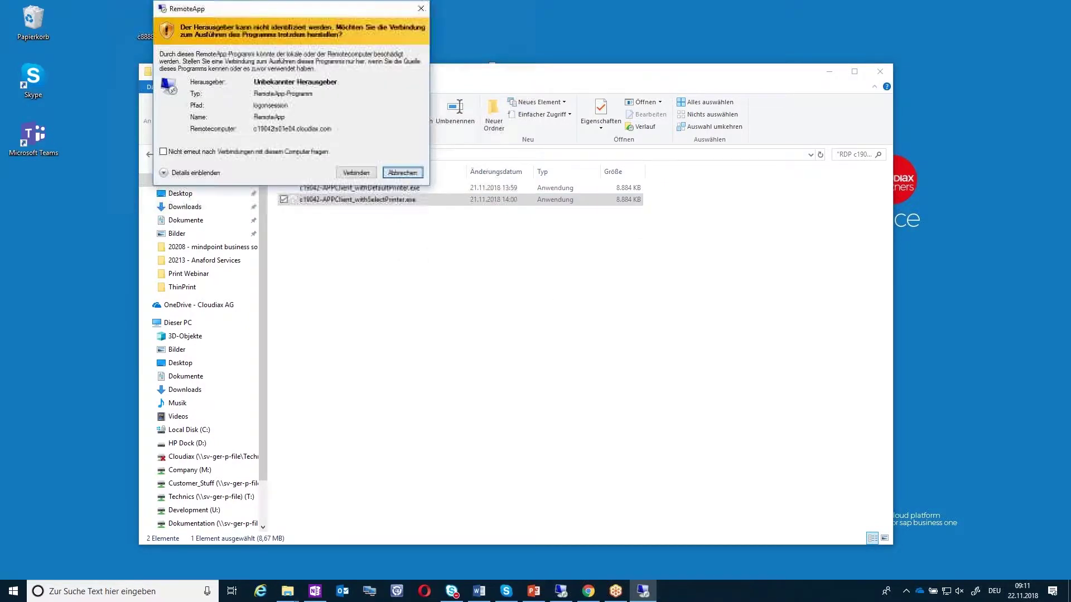
pyautogui.click(365, 173)
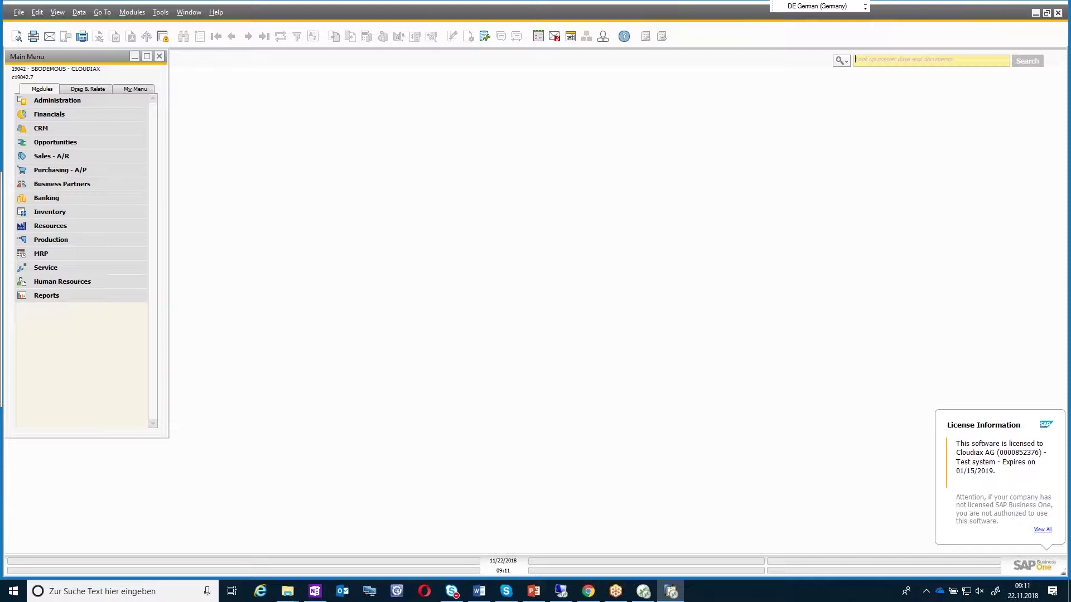
# Step: Open the Sales Order form in the RemoteApp session and display the last order
pyautogui.click(75, 156)
pyautogui.click(71, 198)
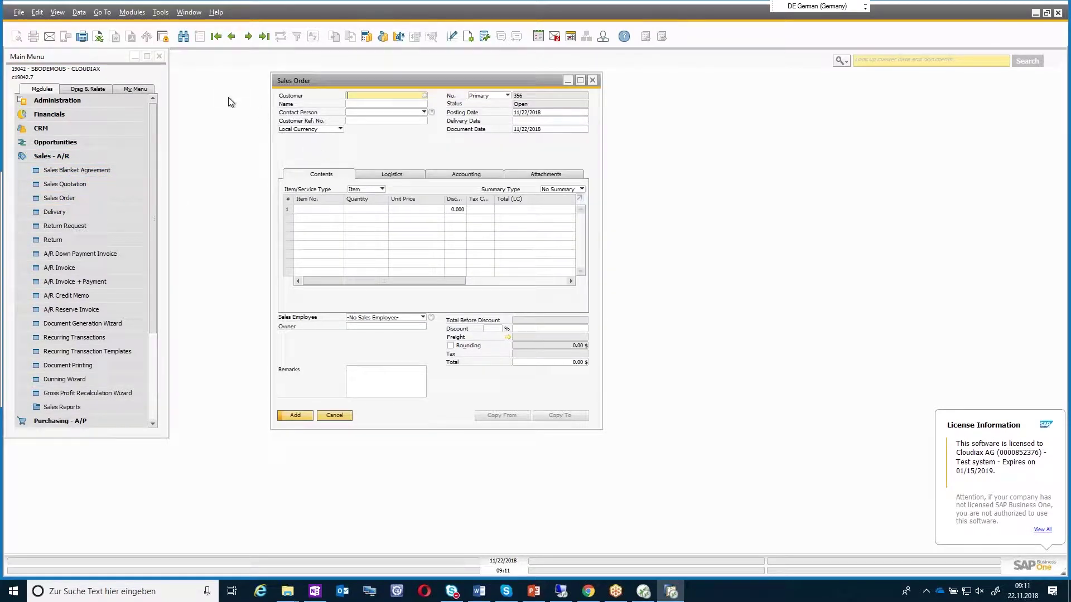
pyautogui.click(183, 36)
pyautogui.click(265, 37)
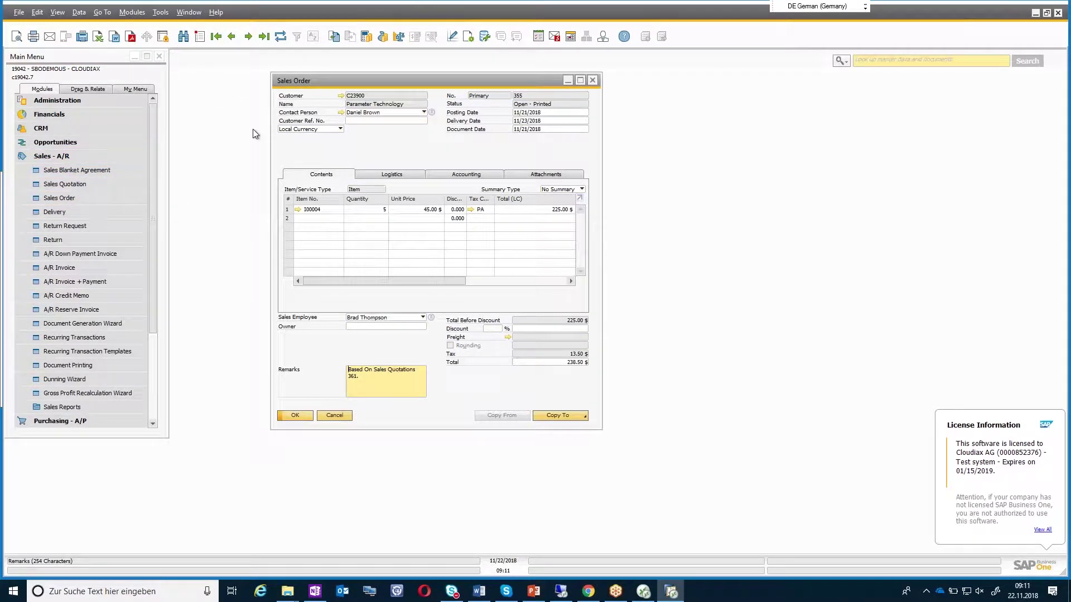
# Step: Print the sales order from the RemoteApp session to the Universal Printer
pyautogui.click(18, 12)
pyautogui.click(82, 88)
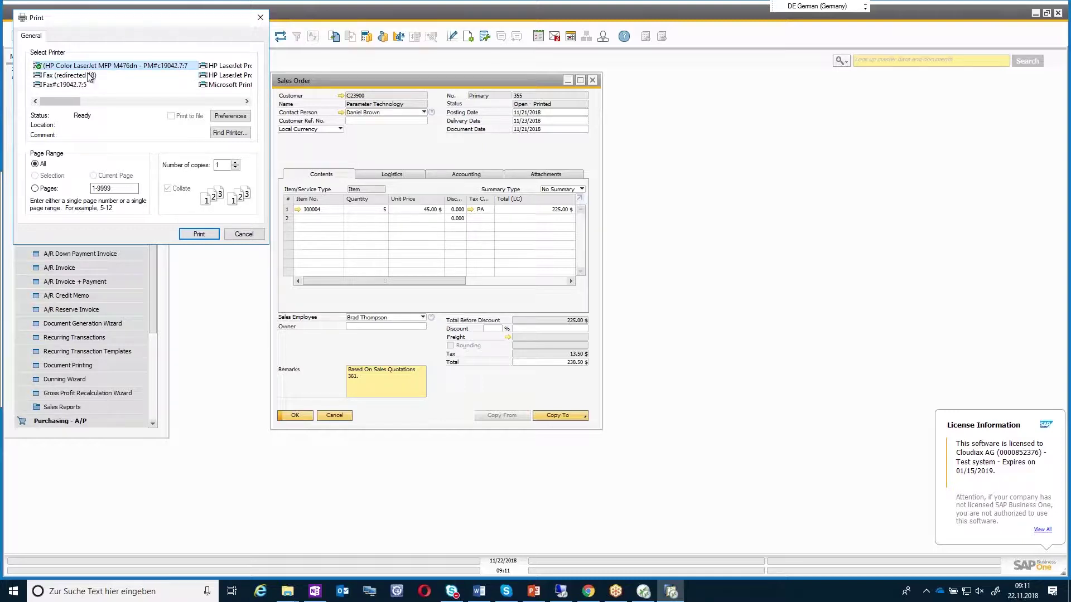
pyautogui.moveTo(73, 103); pyautogui.dragTo(100, 106)
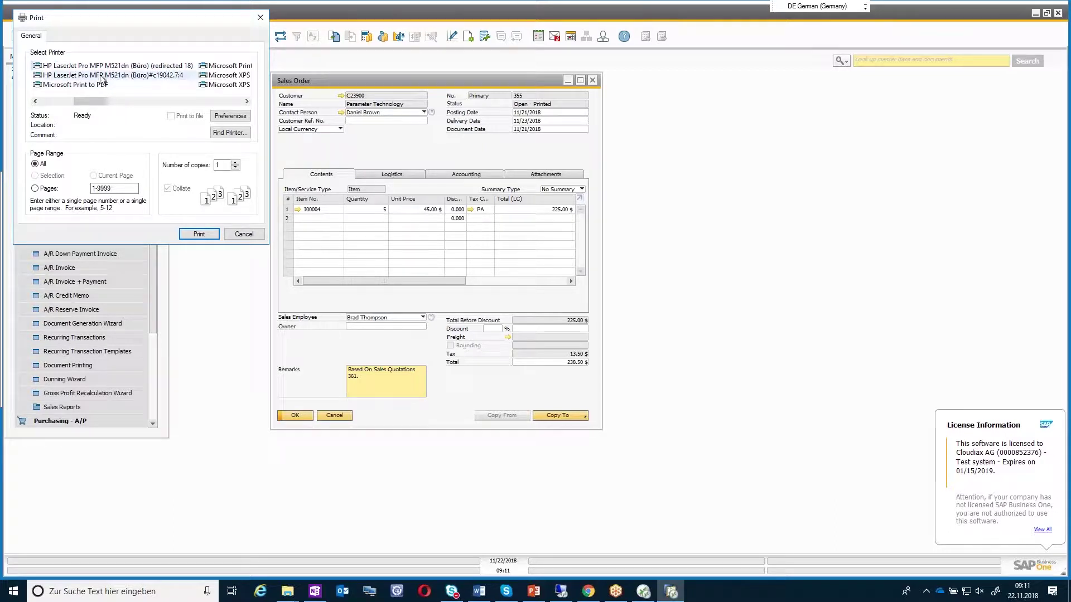
pyautogui.moveTo(79, 101); pyautogui.dragTo(175, 99)
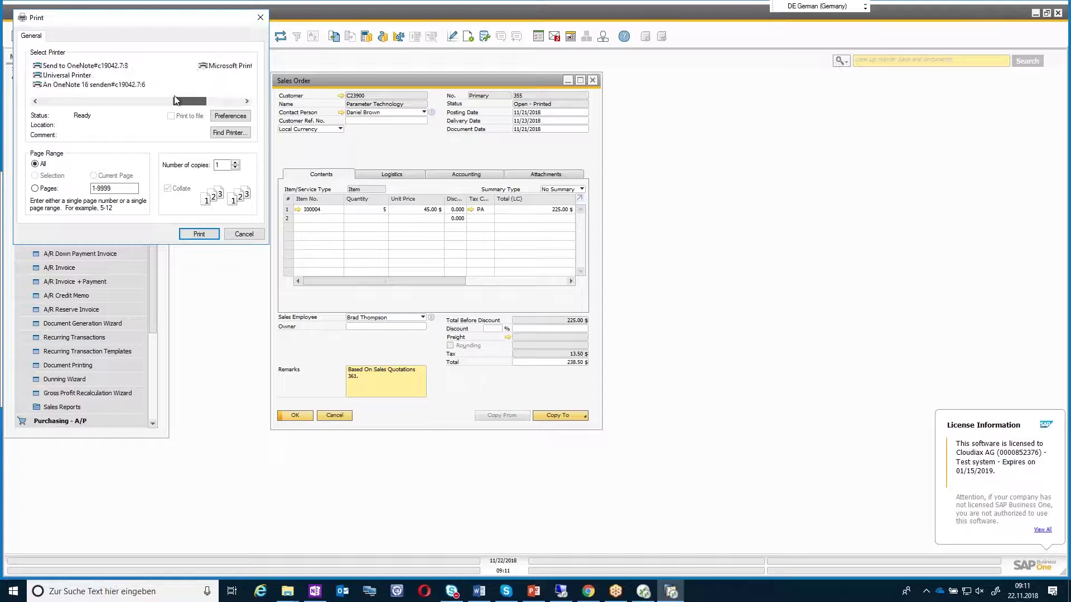
pyautogui.click(139, 74)
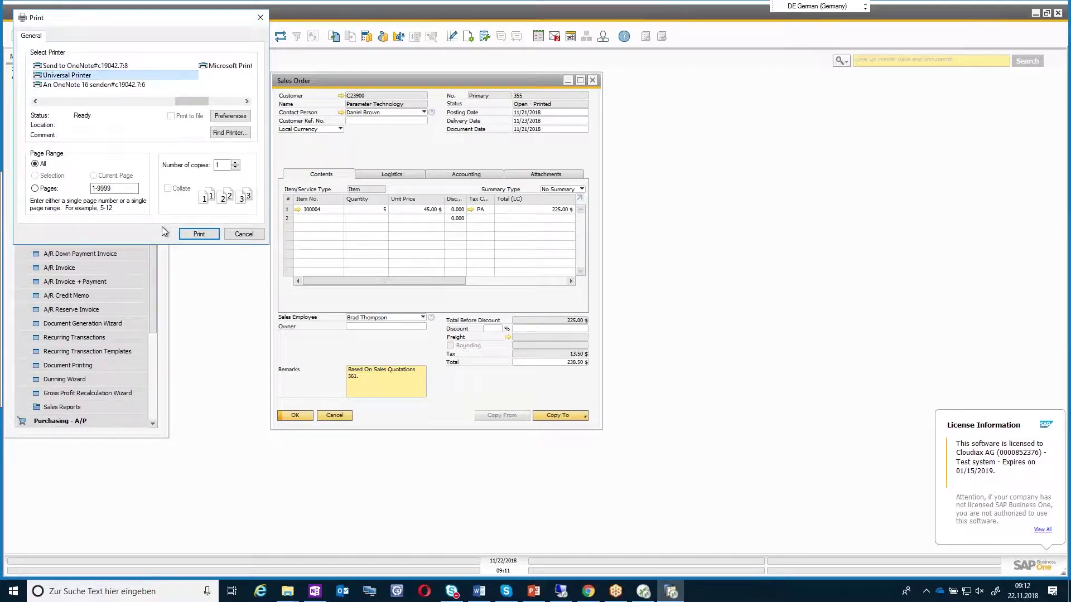
pyautogui.click(193, 233)
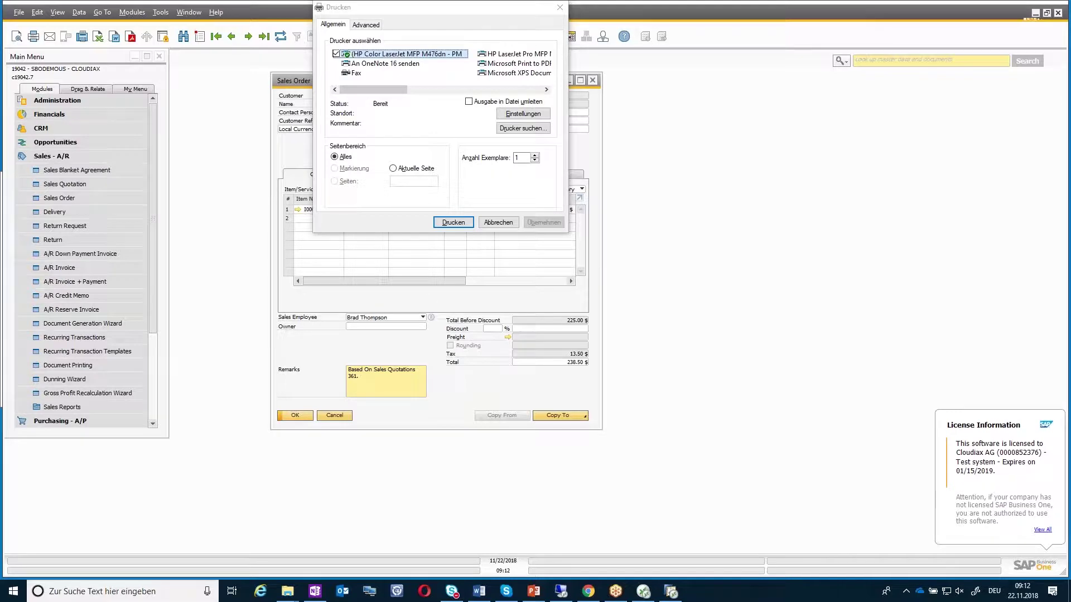
# Step: Choose the HP LaserJet Pro MFP M521dn (Büro) in the local print dialog and print all pages
pyautogui.moveTo(385, 8); pyautogui.dragTo(390, 140)
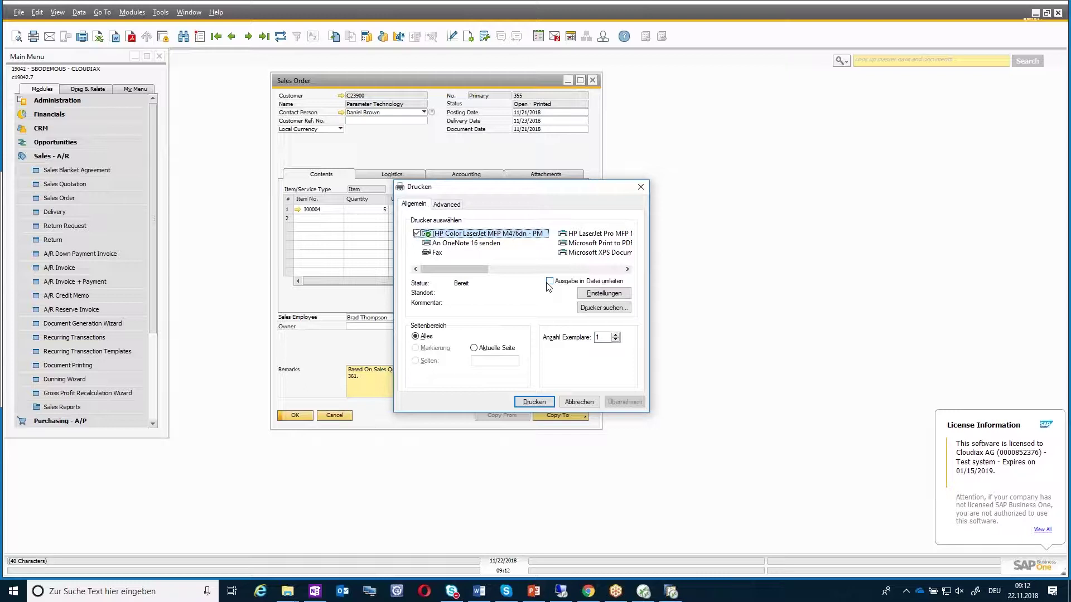
pyautogui.moveTo(476, 269)
pyautogui.mouseDown()
pyautogui.moveTo(622, 269)
pyautogui.moveTo(482, 268)
pyautogui.mouseUp()
pyautogui.moveTo(482, 268); pyautogui.dragTo(522, 264)
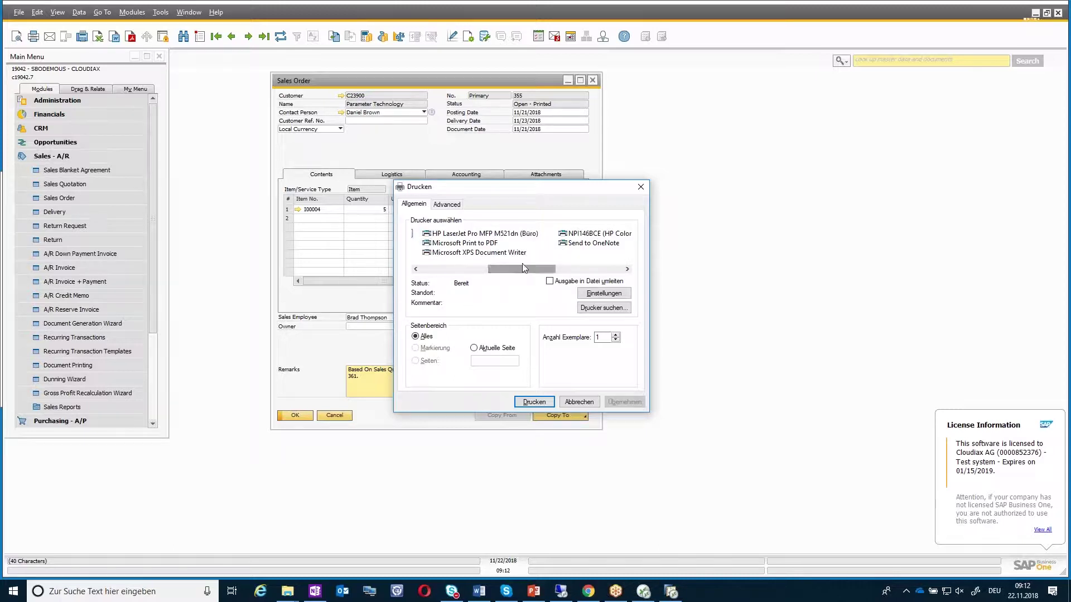
pyautogui.click(510, 234)
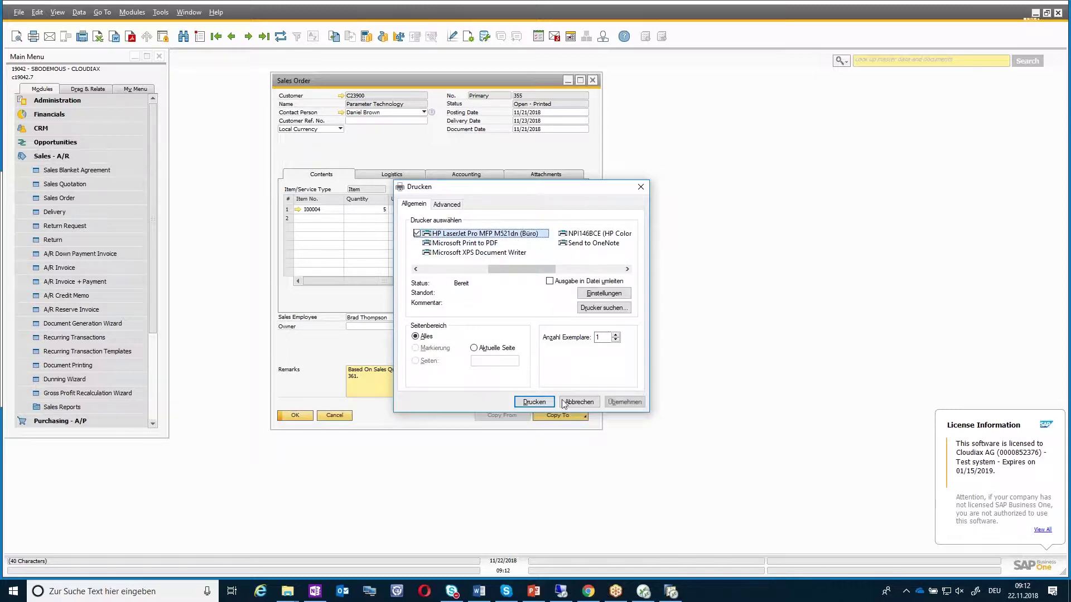
pyautogui.click(534, 402)
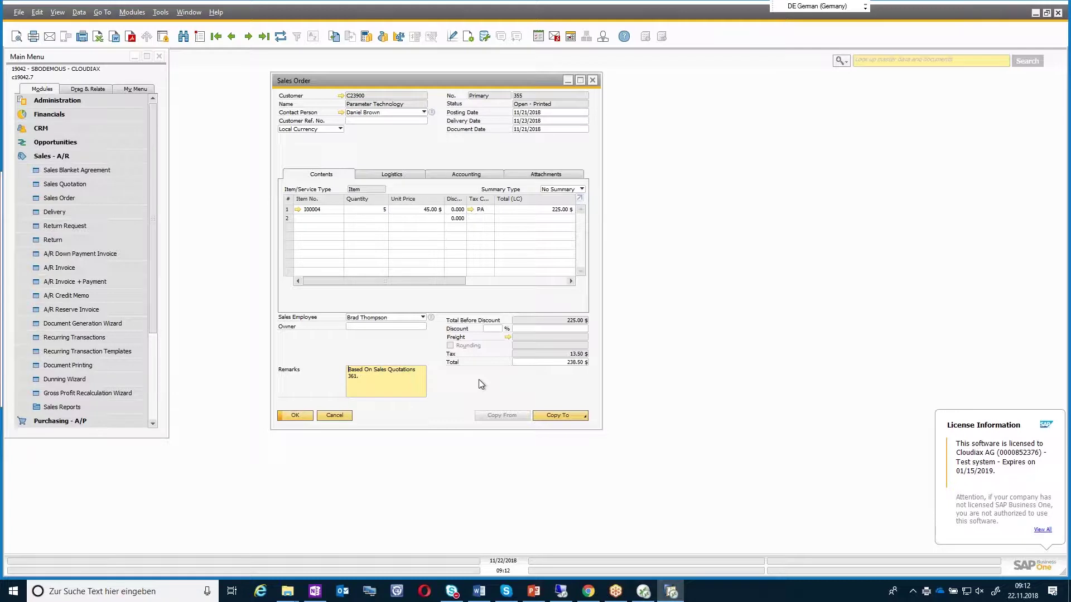
# Step: Close the sales order and exit SAP Business One
pyautogui.click(334, 416)
pyautogui.click(19, 12)
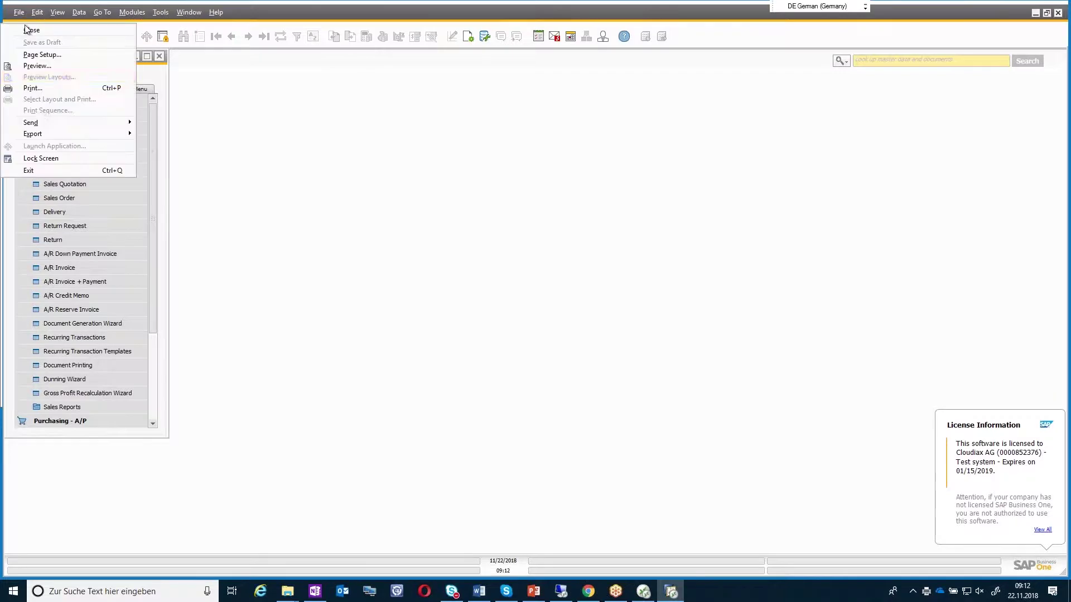
pyautogui.click(52, 171)
pyautogui.click(427, 310)
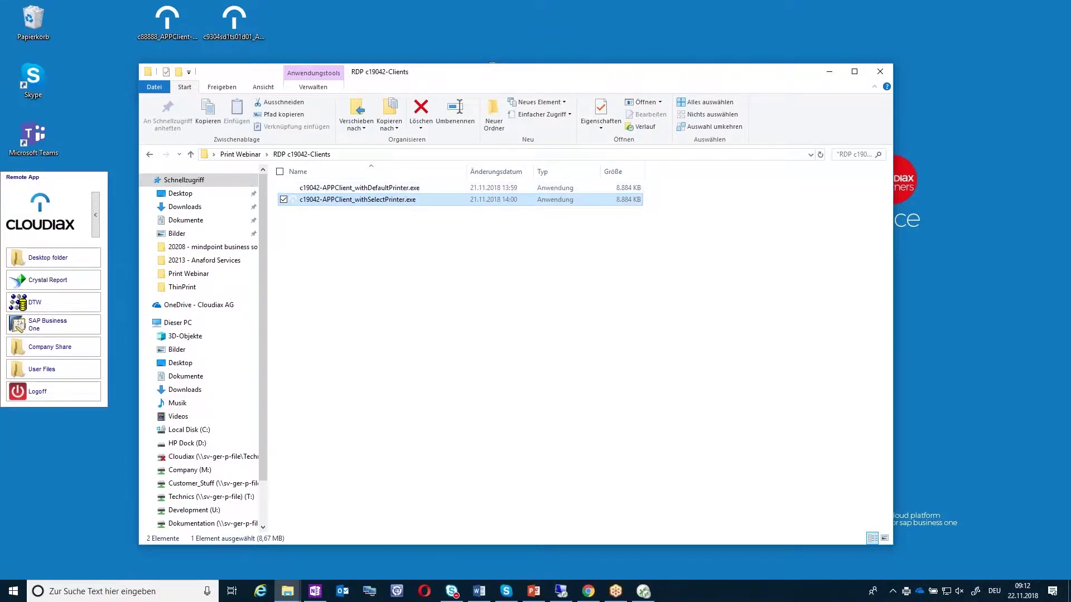
# Step: Log off the RemoteApp session and reconnect with the APPClient_withDefaultPrinter.exe client
pyautogui.click(56, 390)
pyautogui.click(516, 331)
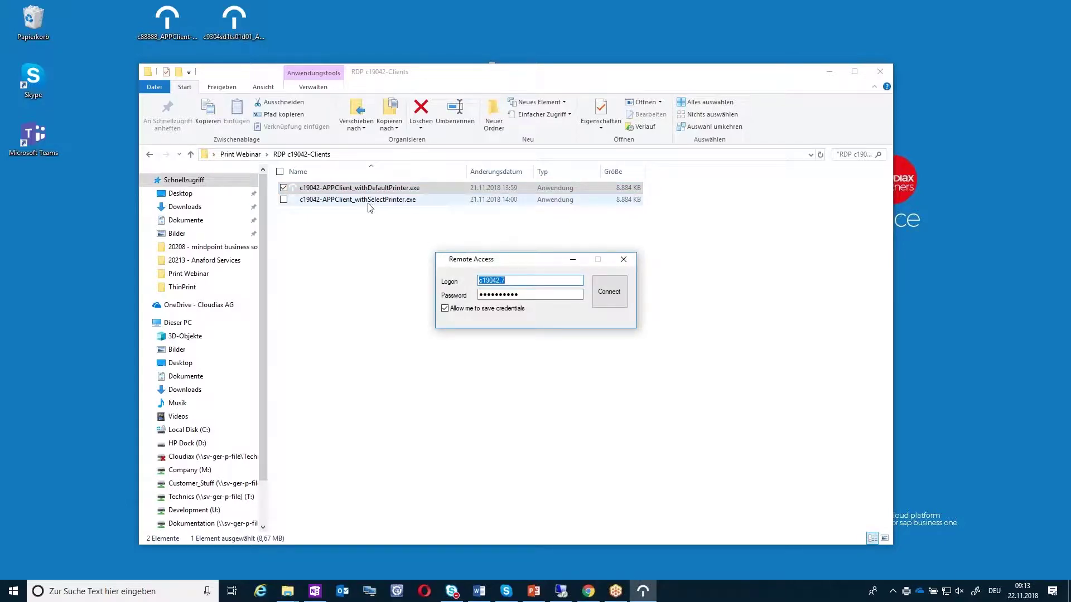
pyautogui.click(608, 290)
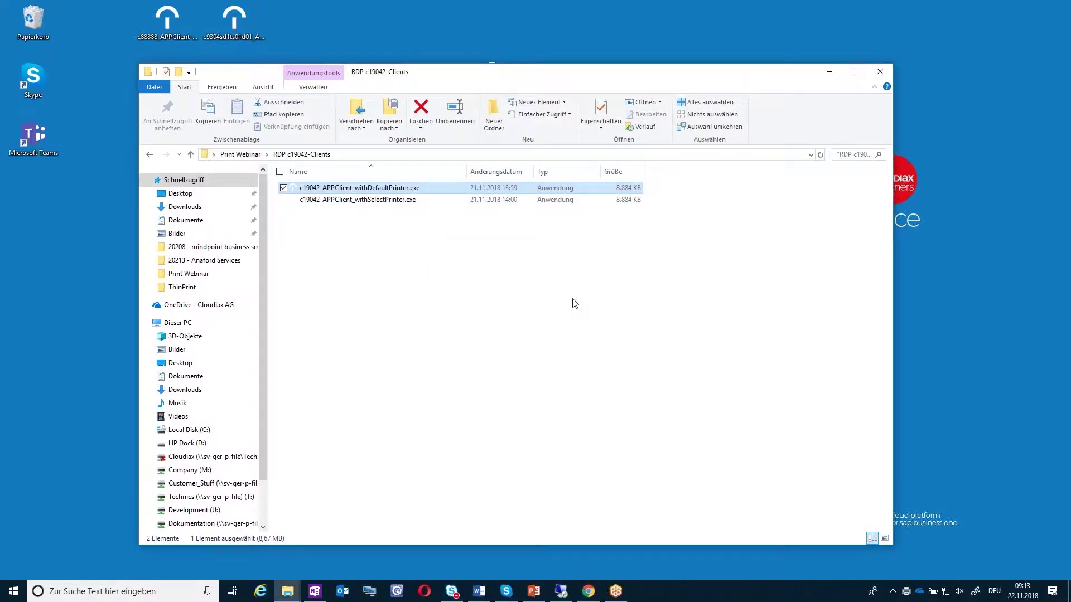
pyautogui.click(355, 172)
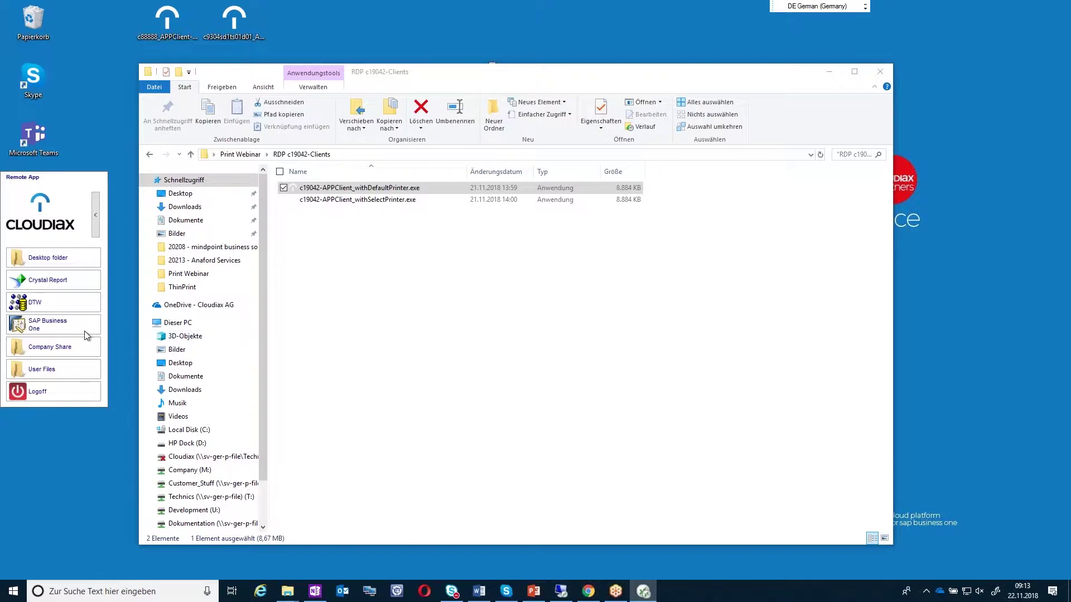
# Step: Start SAP Business One from the RemoteApp launcher and display the last order in the Sales Order form
pyautogui.click(60, 333)
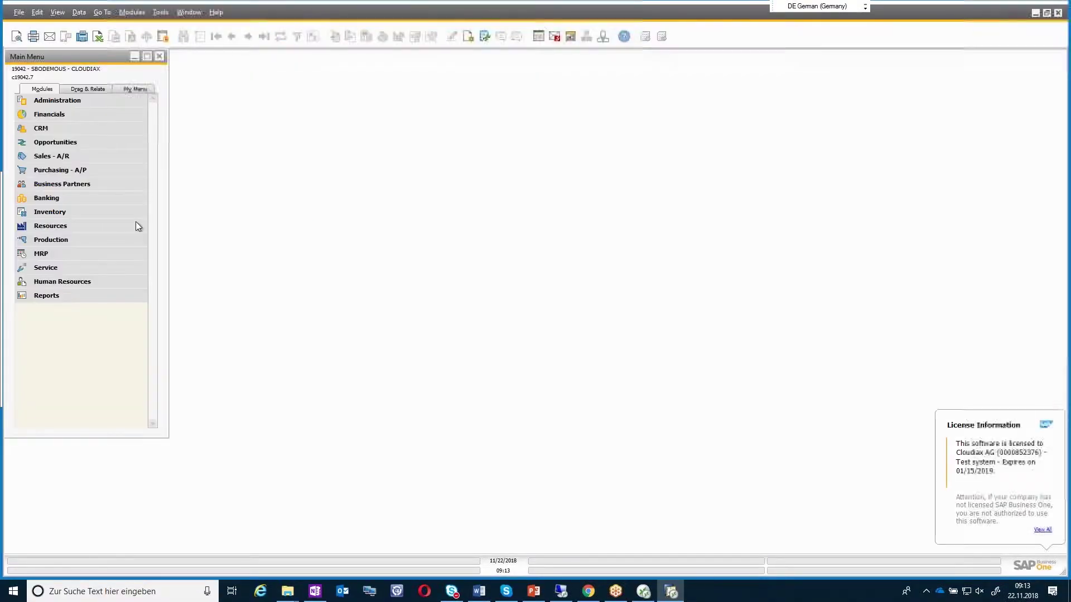
pyautogui.click(70, 171)
pyautogui.click(61, 156)
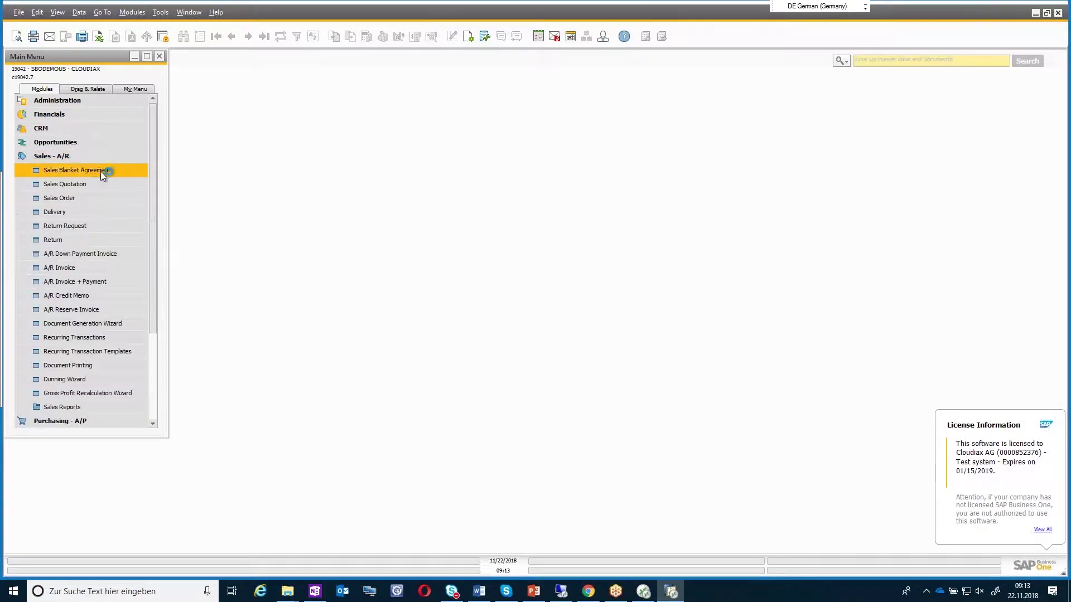
pyautogui.click(60, 198)
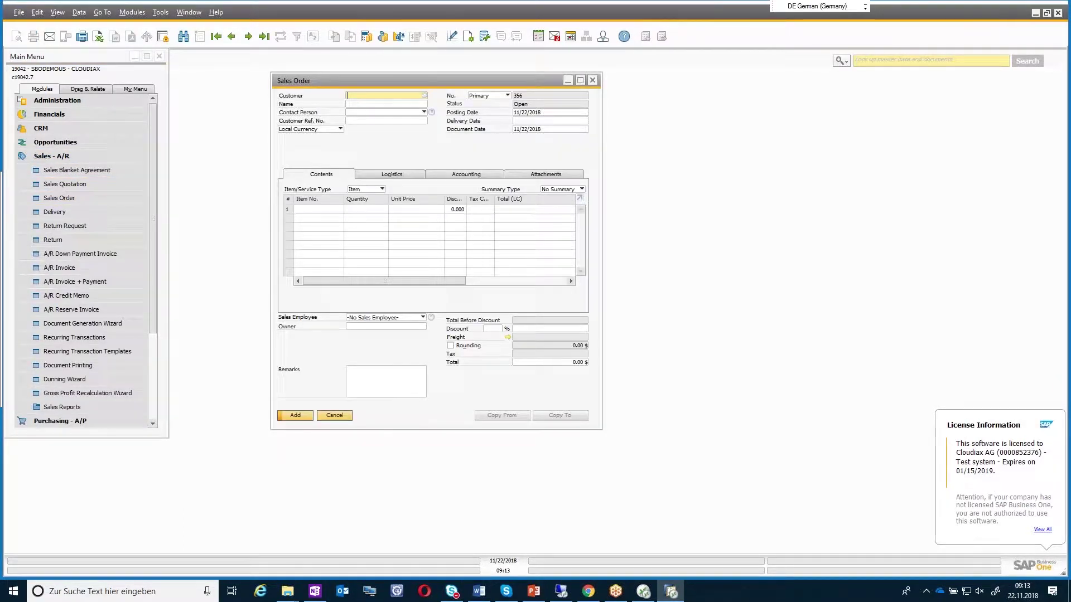
pyautogui.click(264, 37)
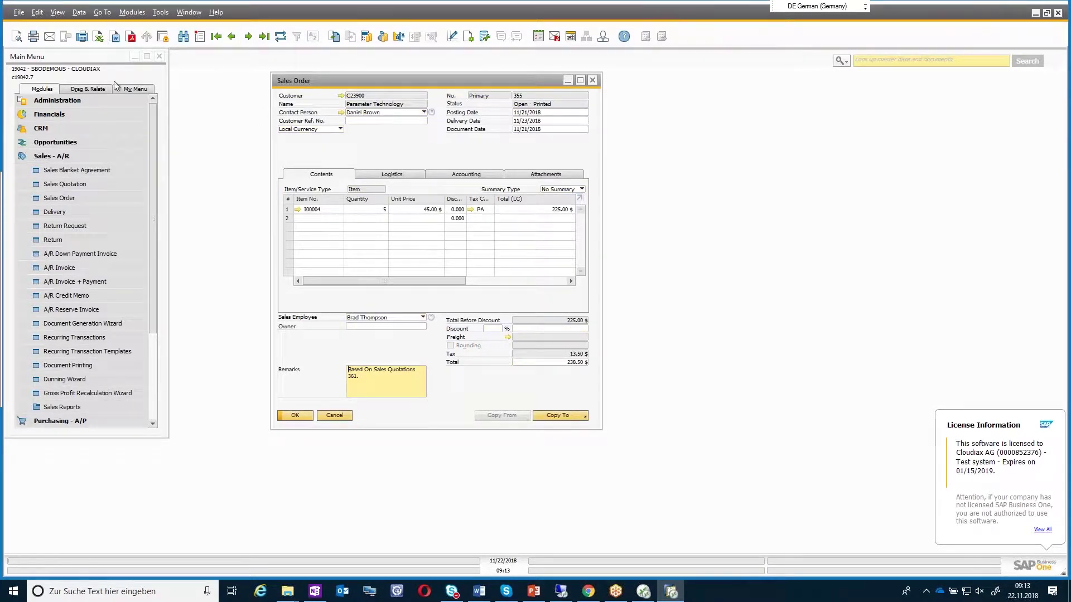
# Step: Print the displayed sales order to the Universal Printer through the default-printer client
pyautogui.click(18, 12)
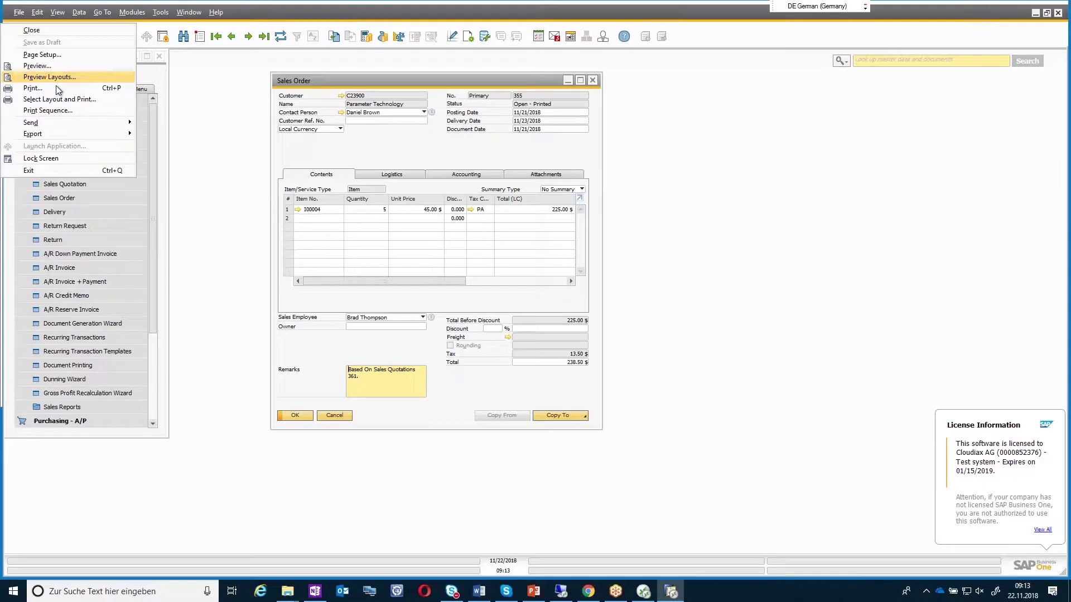
pyautogui.click(28, 83)
pyautogui.moveTo(78, 101); pyautogui.dragTo(181, 99)
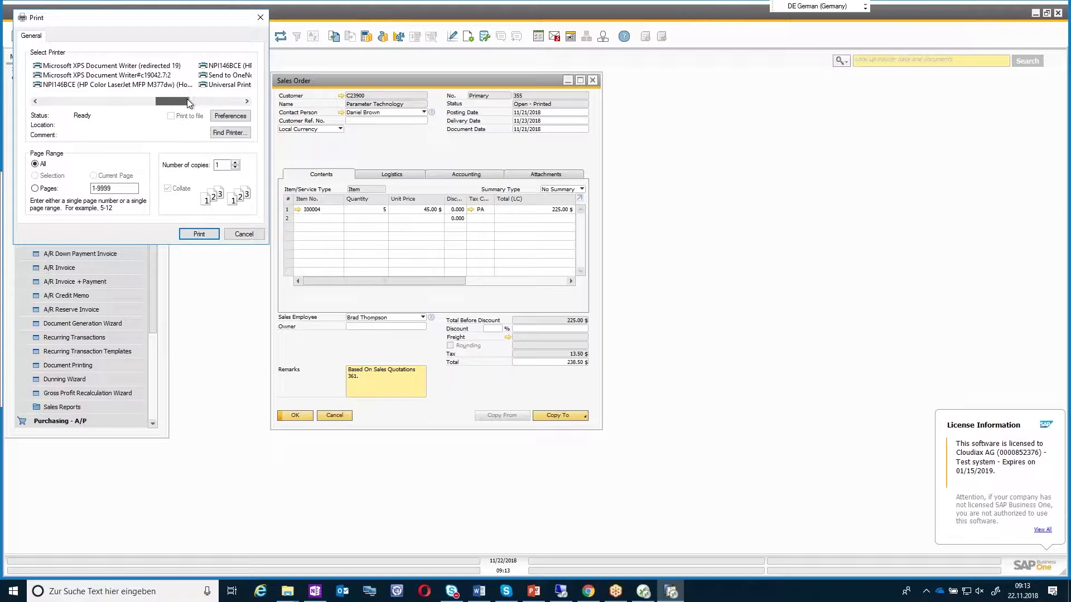
pyautogui.click(186, 101)
pyautogui.click(78, 86)
pyautogui.press('Return')
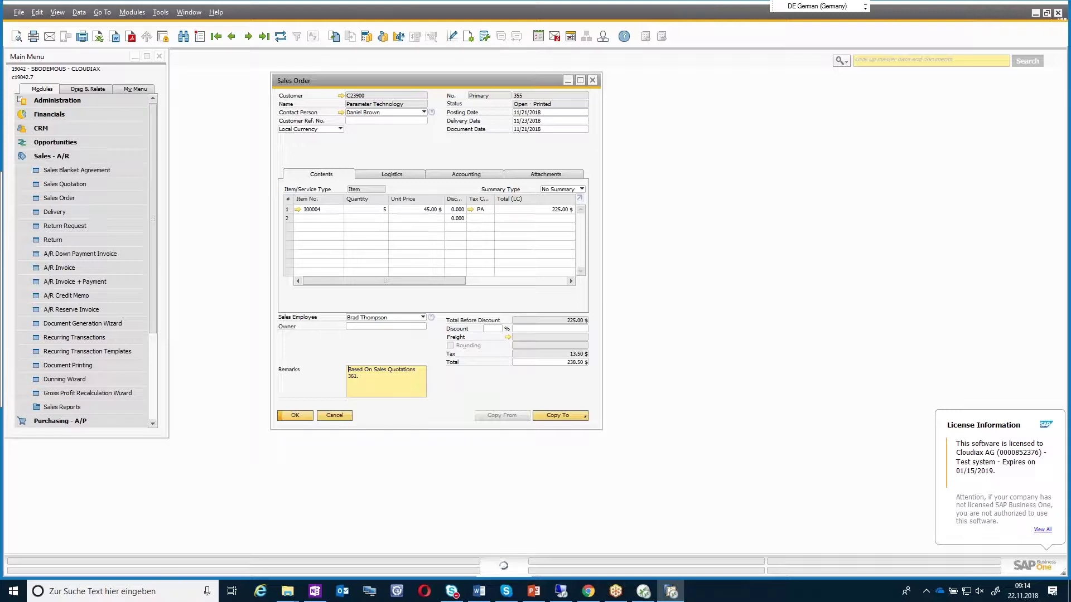
# Step: Check the print job in the local queue of the HP Color LaserJet MFP M476dn and close the queue window
pyautogui.click(907, 593)
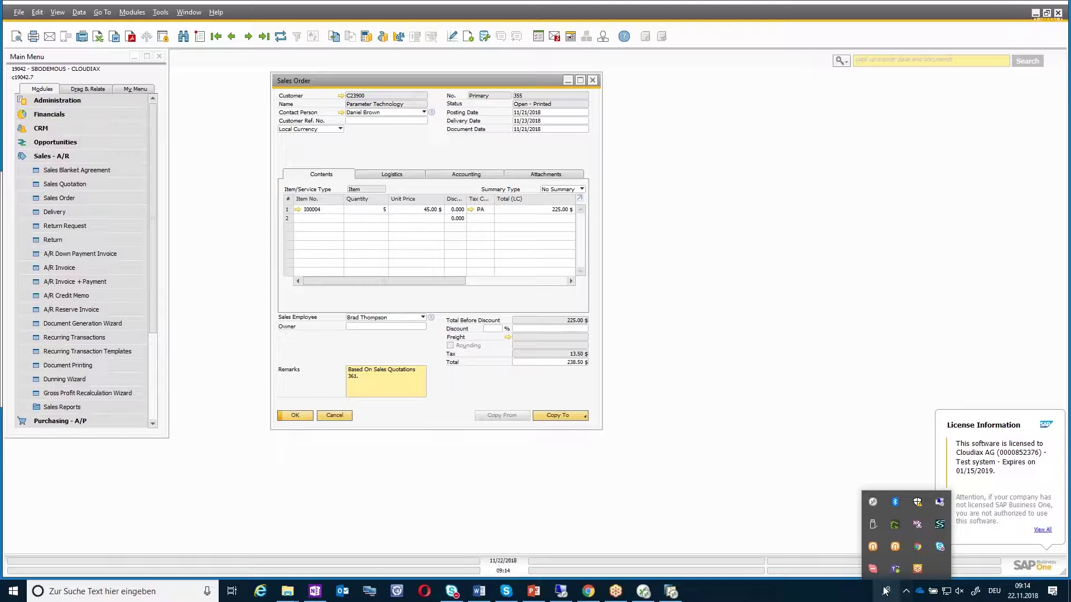
pyautogui.click(795, 592)
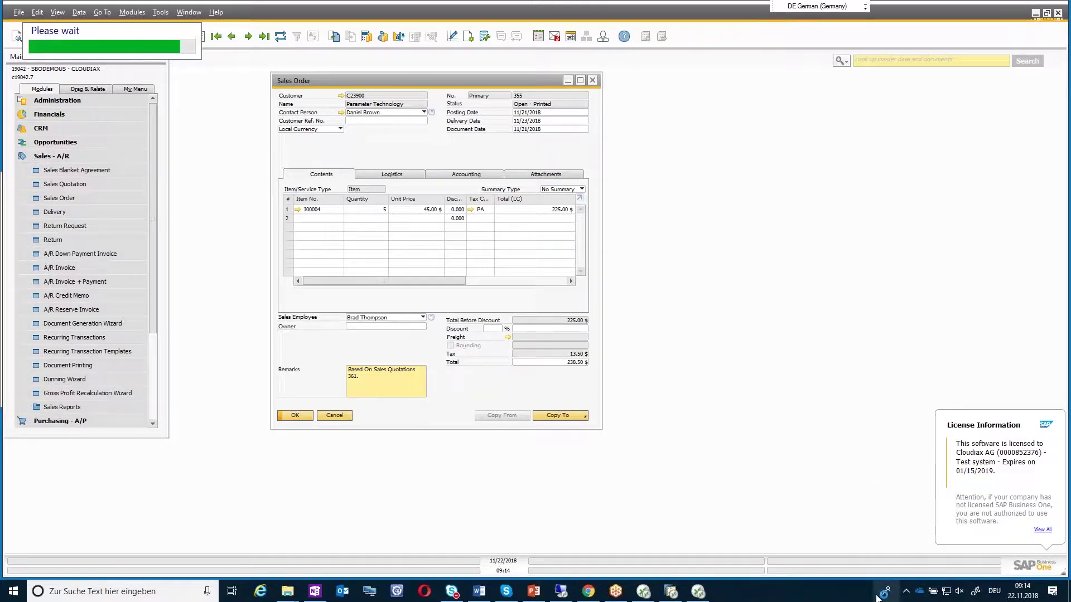
pyautogui.click(907, 592)
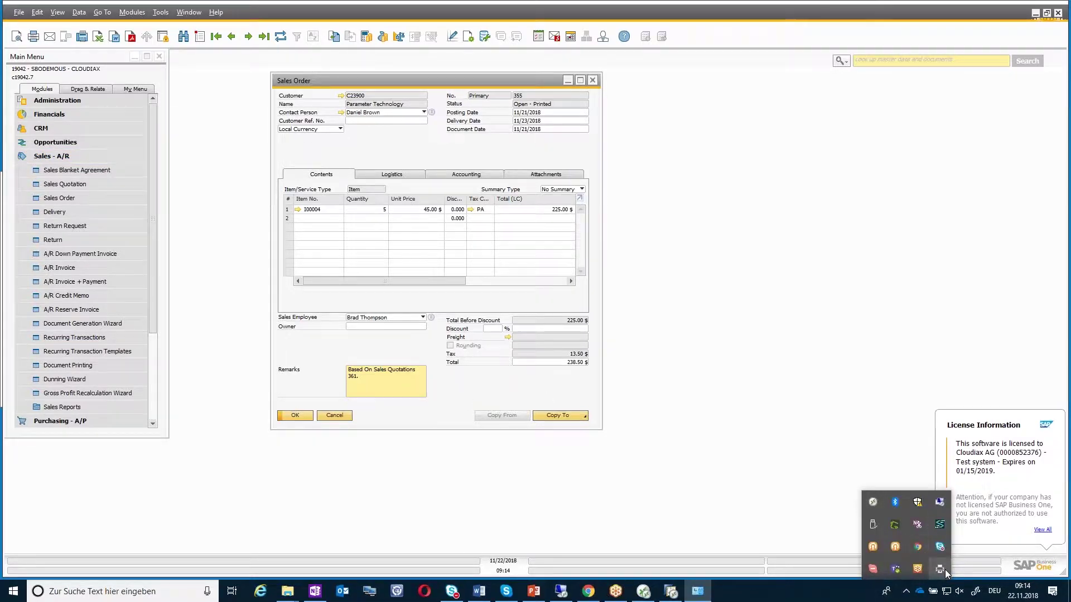
pyautogui.rightClick(944, 569)
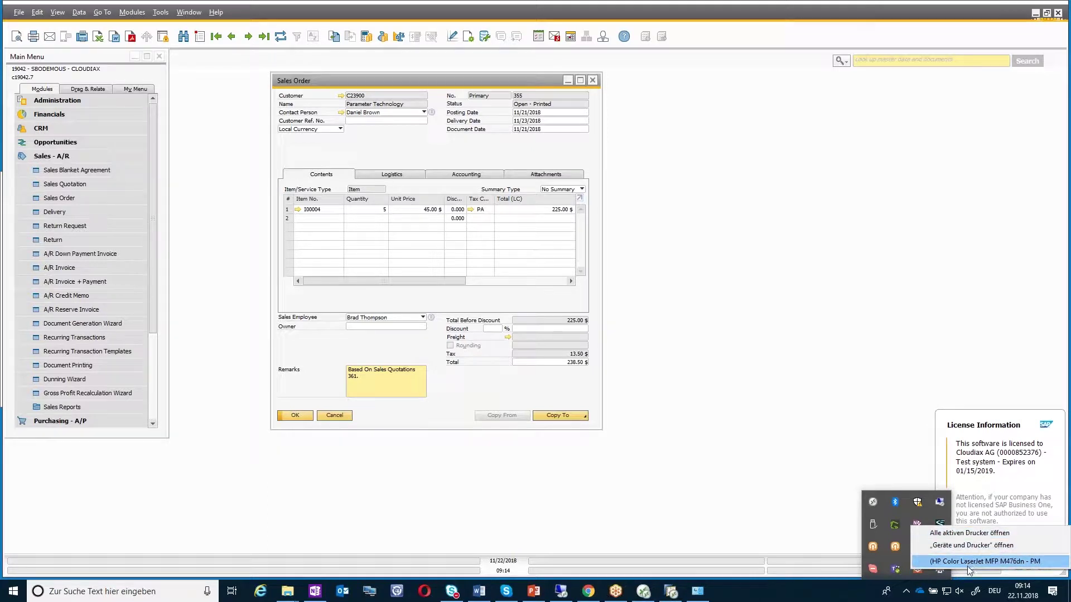
pyautogui.click(969, 565)
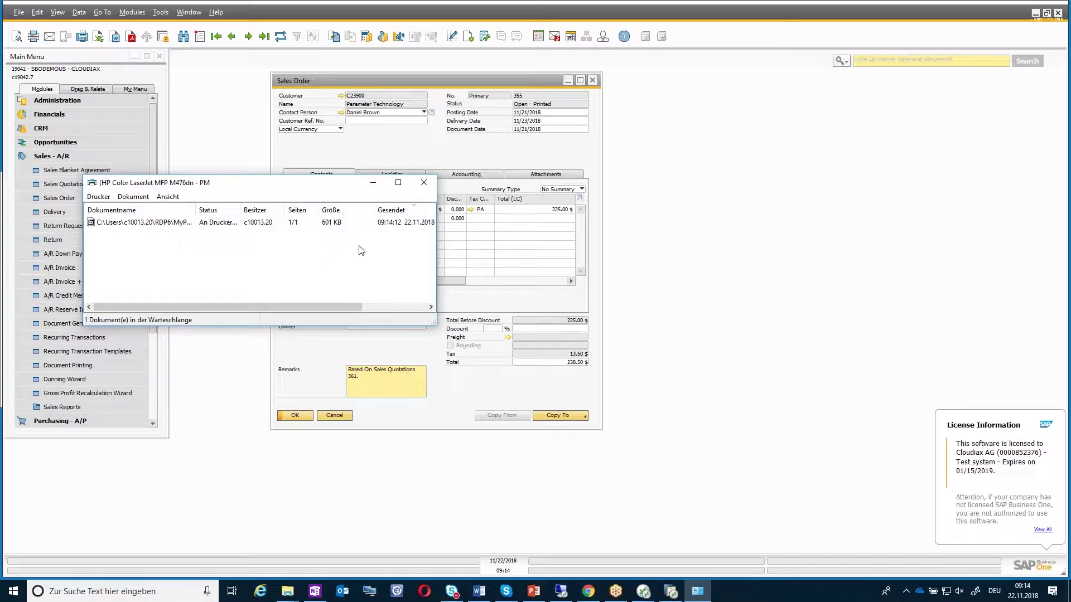
pyautogui.click(382, 186)
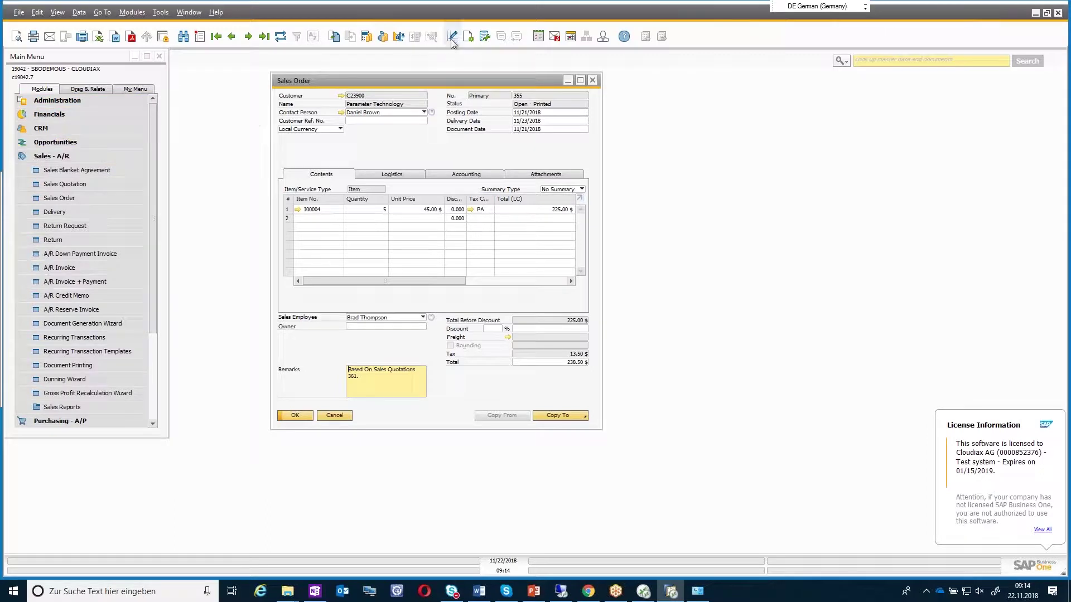
# Step: Print the sales order with the Order with Quote print sequence and close the Print Sequence window
pyautogui.click(19, 12)
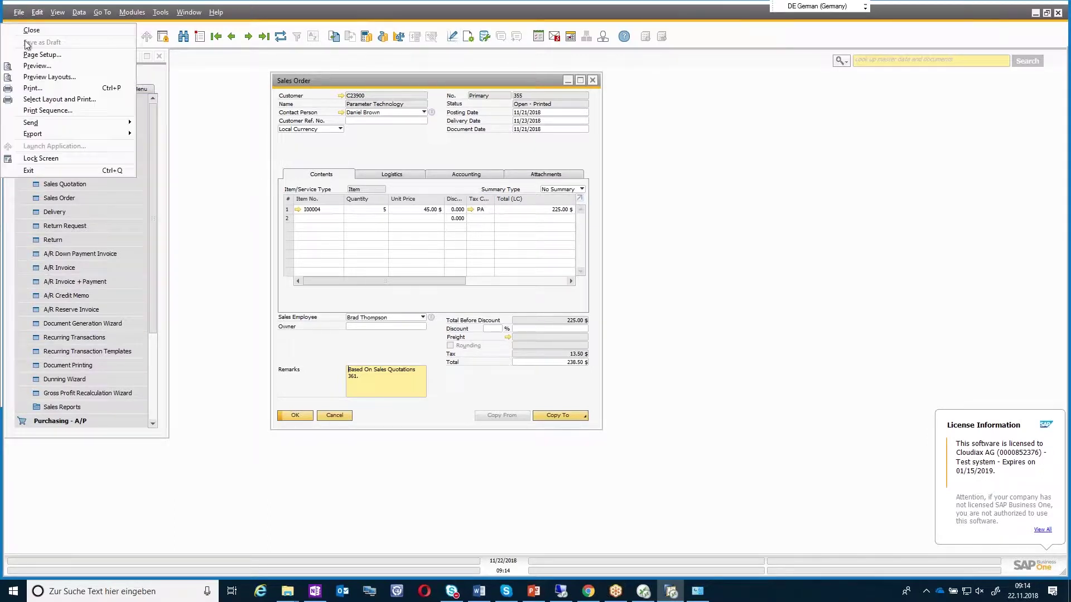
pyautogui.click(65, 111)
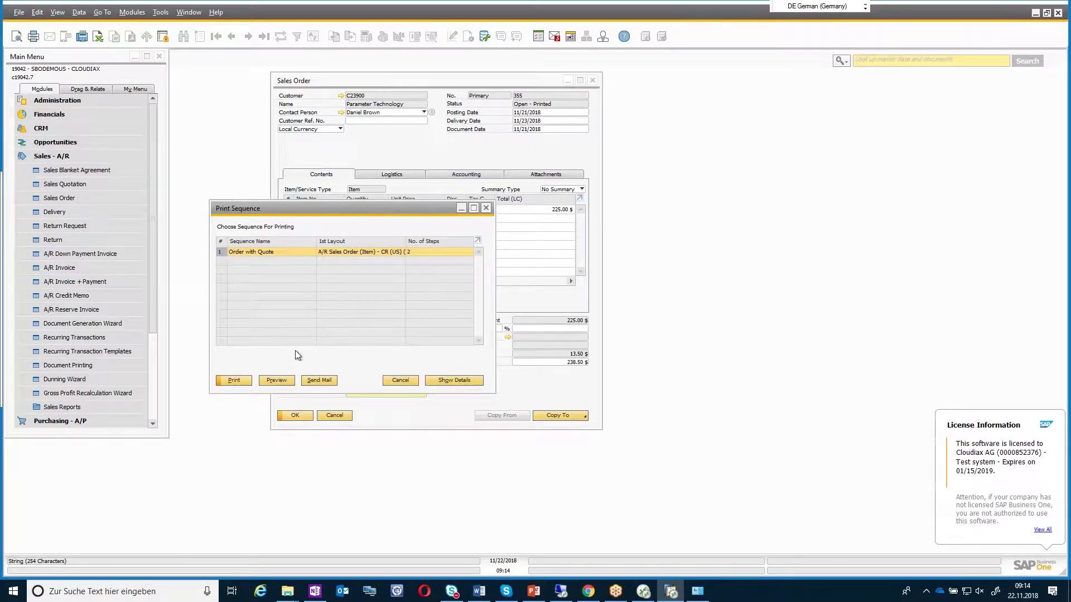
pyautogui.press('Return')
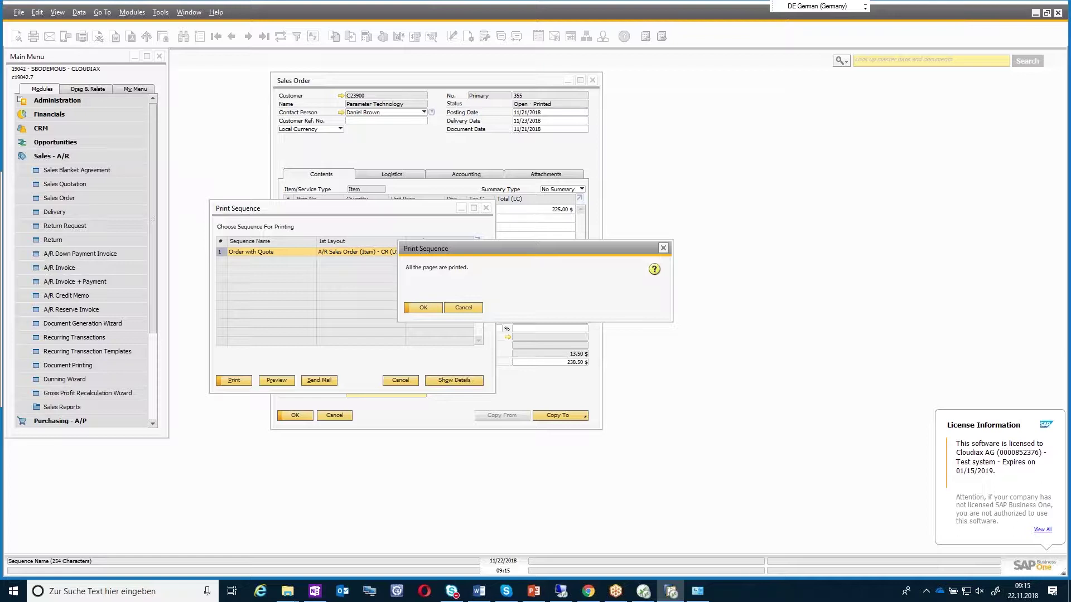
pyautogui.click(413, 306)
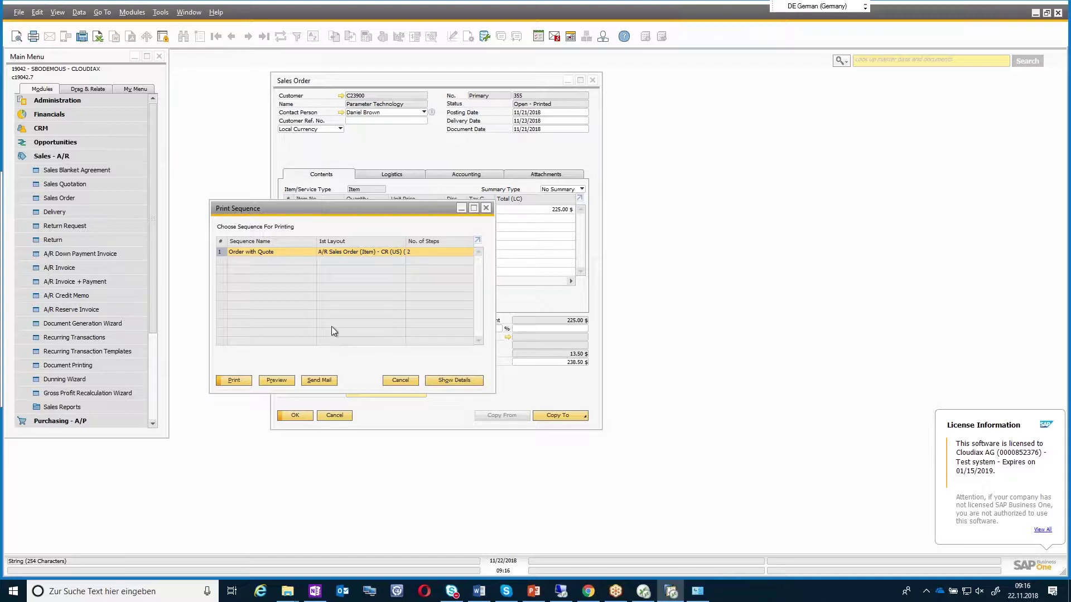
pyautogui.click(486, 209)
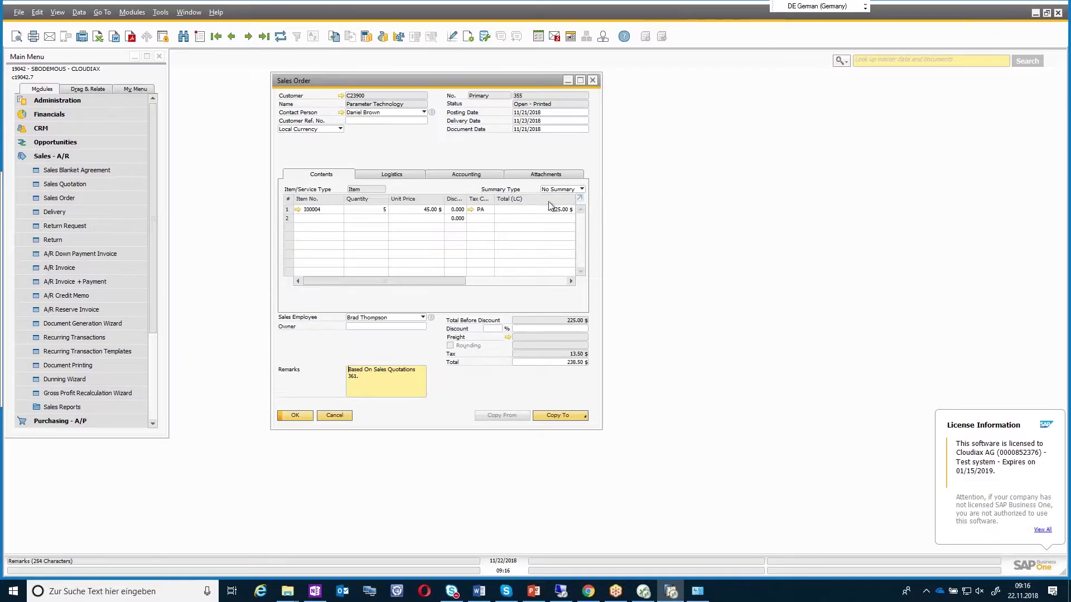
# Step: Minimize SAP Business One and open the ThinPrintSoftware shortcut from the Print Webinar folder in File Explorer
pyautogui.click(1035, 12)
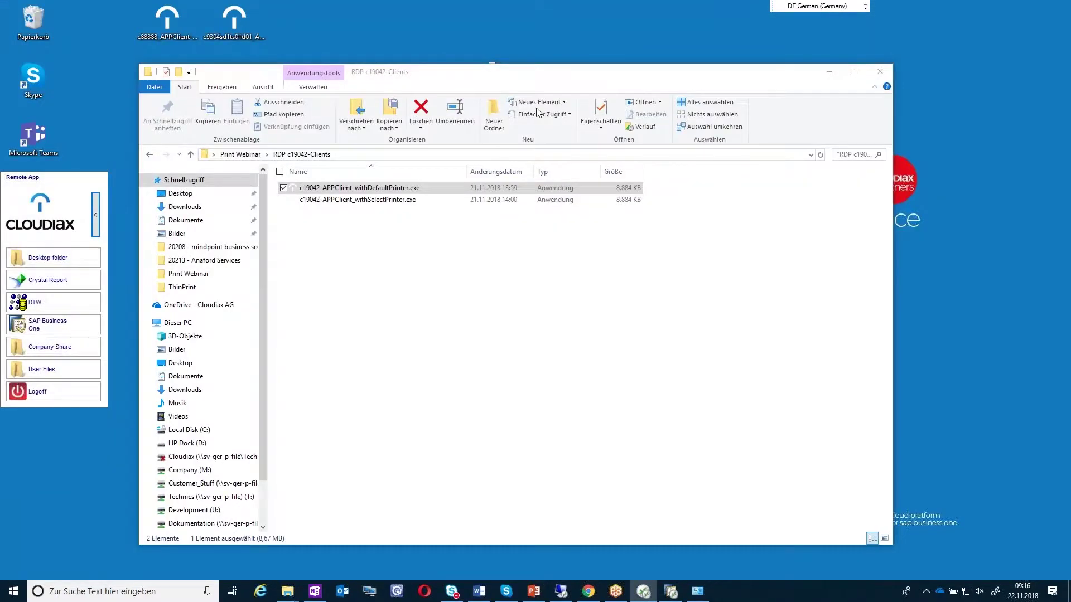
pyautogui.click(241, 155)
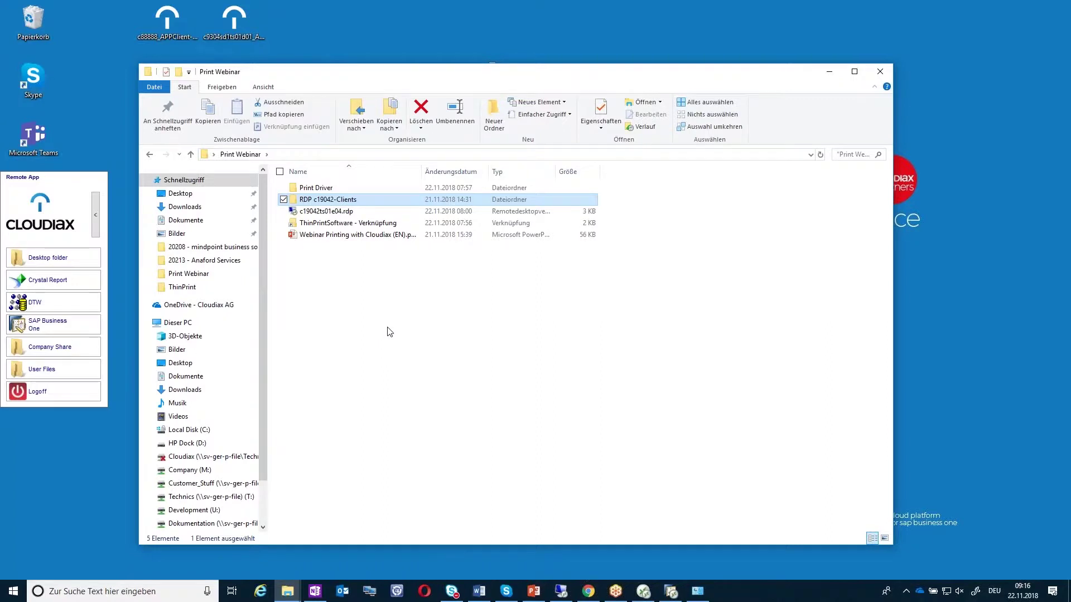
pyautogui.doubleClick(347, 223)
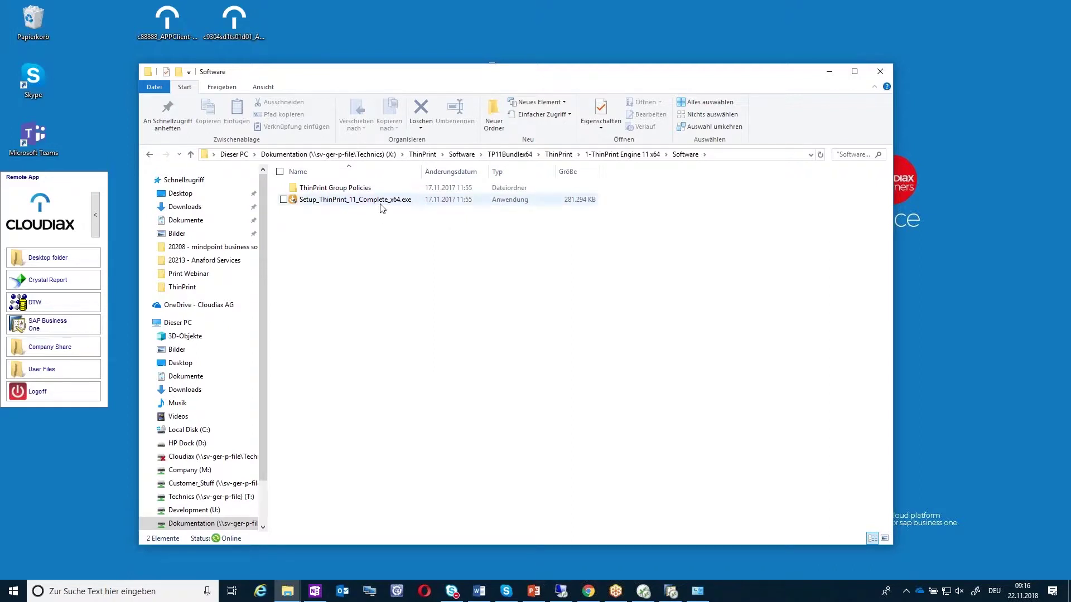
# Step: Go to the Software folder of 3-ThinPrint Client Windows 11 inside the ThinPrint bundle folder
pyautogui.click(558, 155)
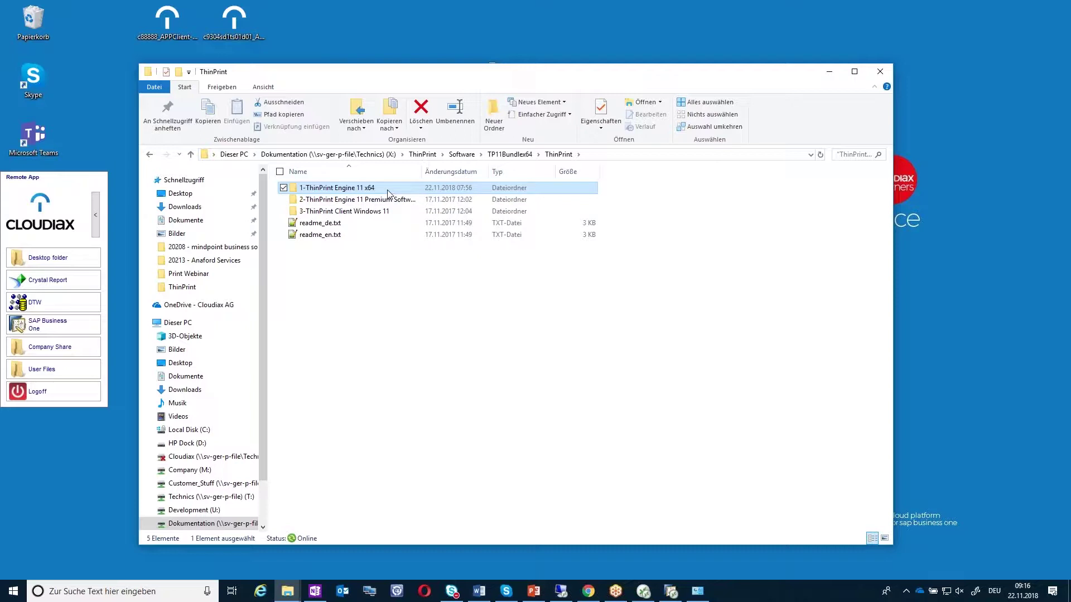
pyautogui.click(377, 213)
pyautogui.doubleClick(376, 213)
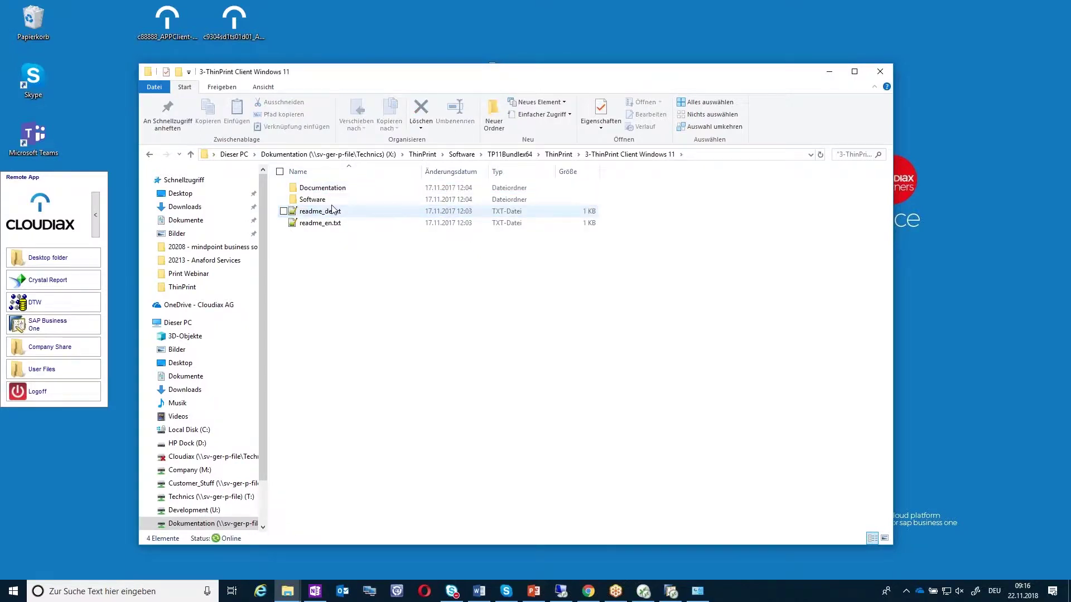
pyautogui.doubleClick(334, 199)
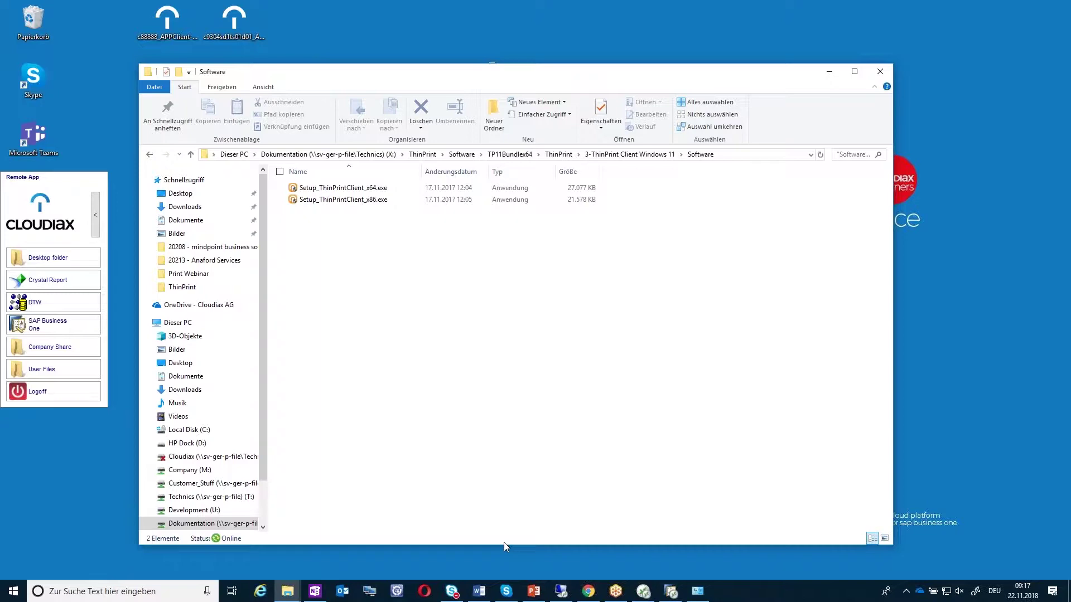
# Step: Switch to the Word document How_to_enable_Cloudiax_Advanced_Printing_20181122.docx and review the ThinPrint client download and installation instructions enlarged to 170%
pyautogui.click(478, 591)
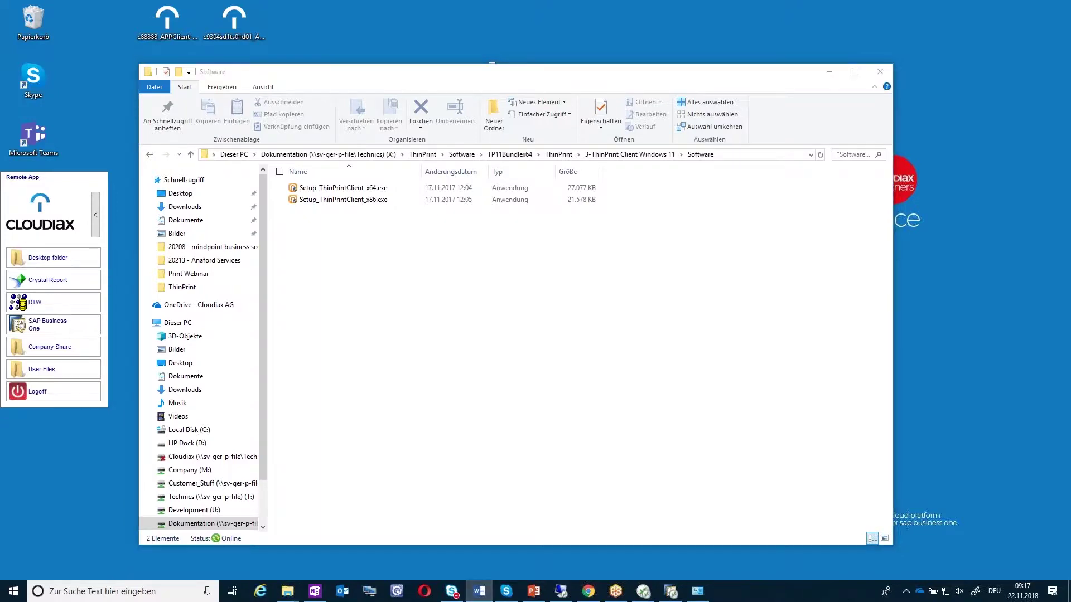
pyautogui.moveTo(390, 172); pyautogui.dragTo(312, 2)
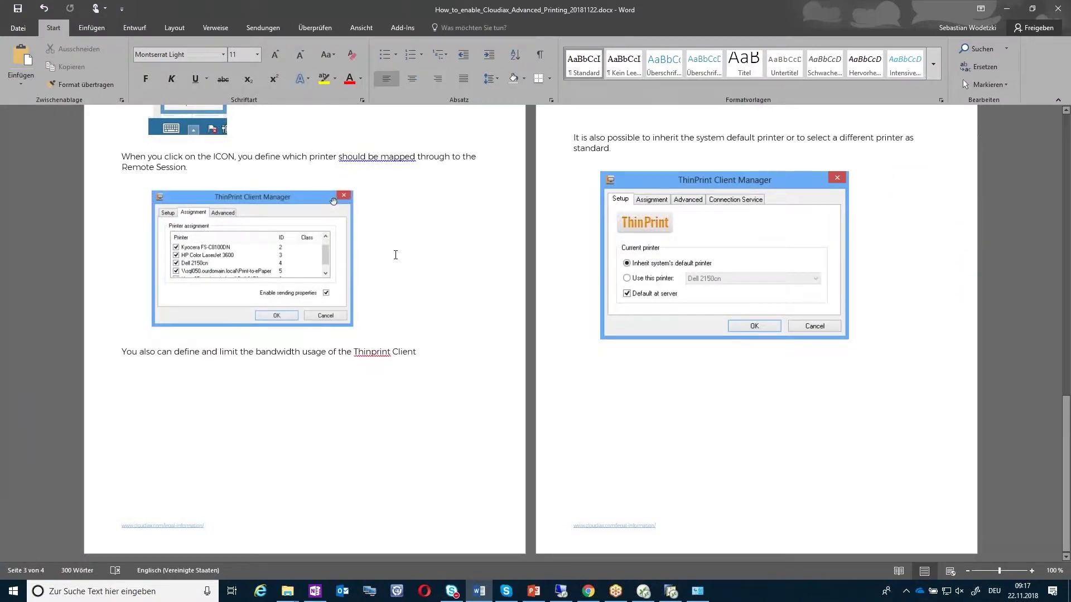
pyautogui.scroll(15, 390, 292)
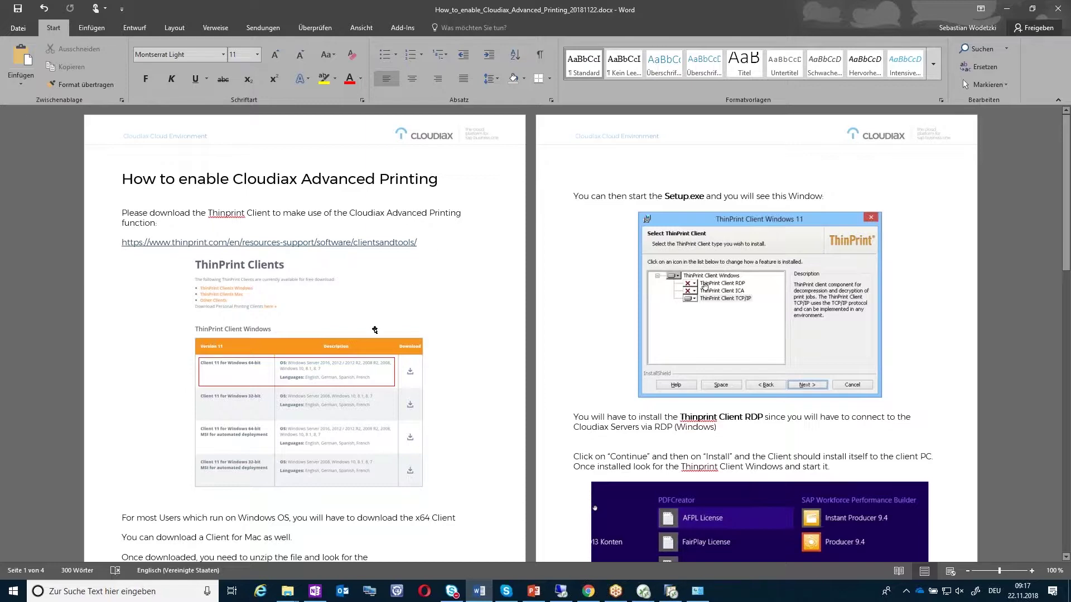
pyautogui.scroll(-2, 377, 327)
pyautogui.keyDown('ctrl'); pyautogui.scroll(7, 377, 326); pyautogui.keyUp('ctrl')
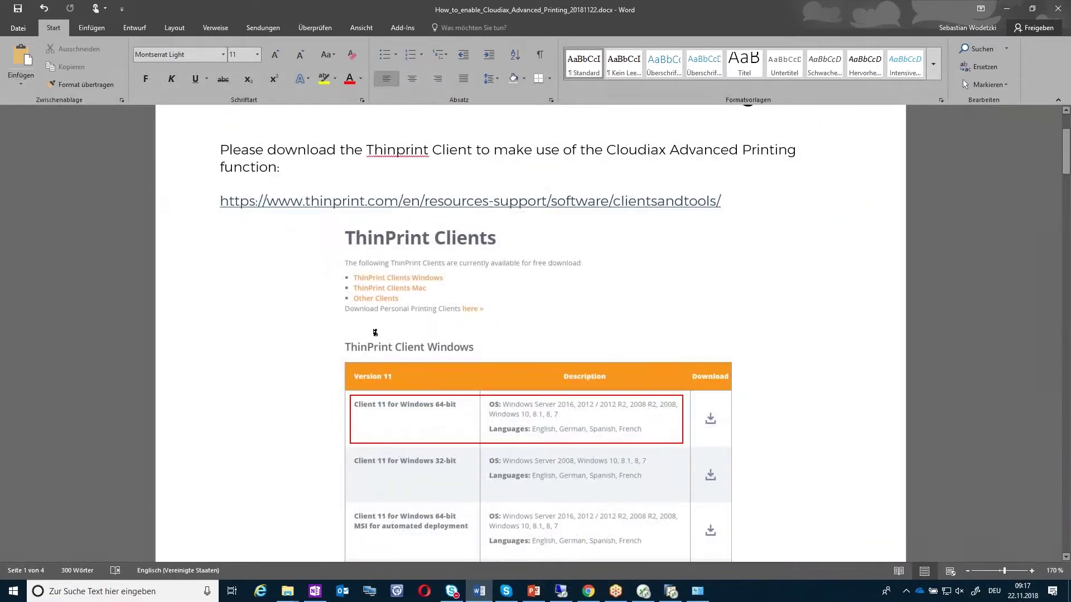
pyautogui.scroll(-10, 377, 326)
pyautogui.scroll(-10, 494, 220)
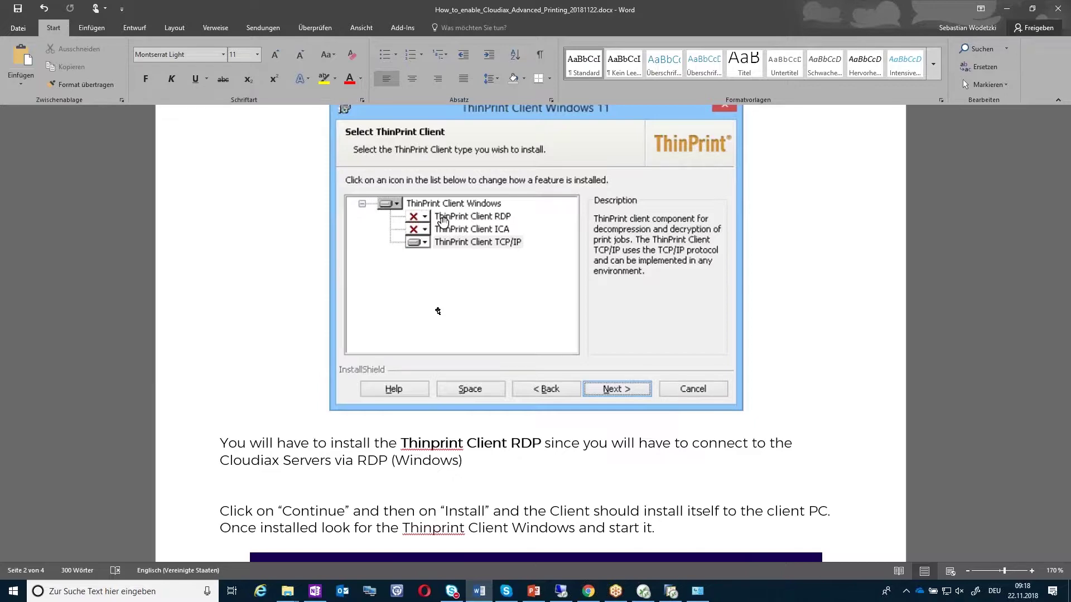
pyautogui.scroll(-5, 437, 311)
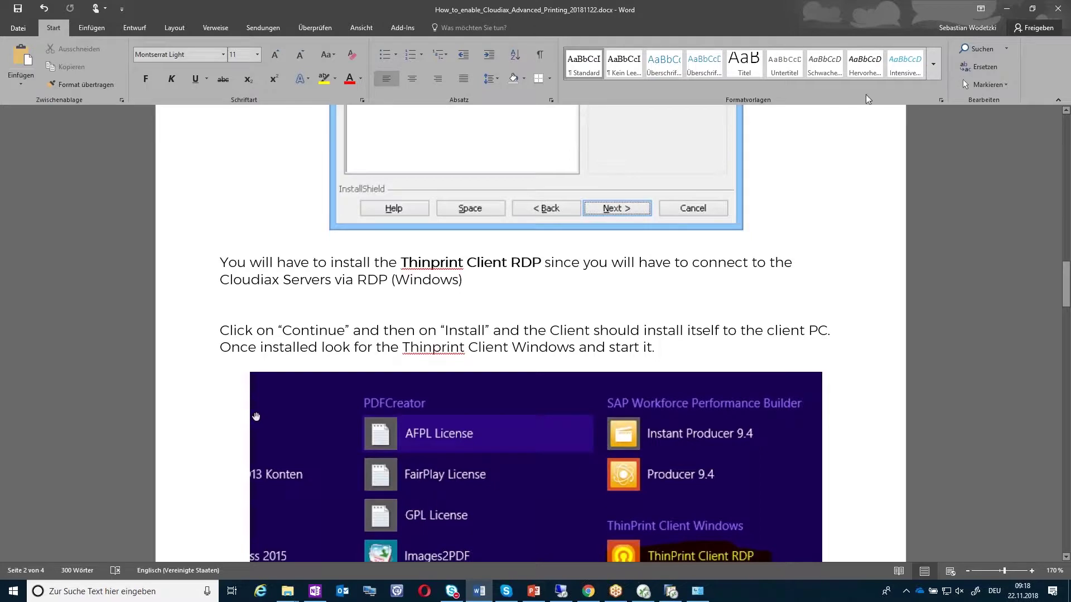
pyautogui.scroll(-4, 540, 225)
pyautogui.scroll(-1, 540, 225)
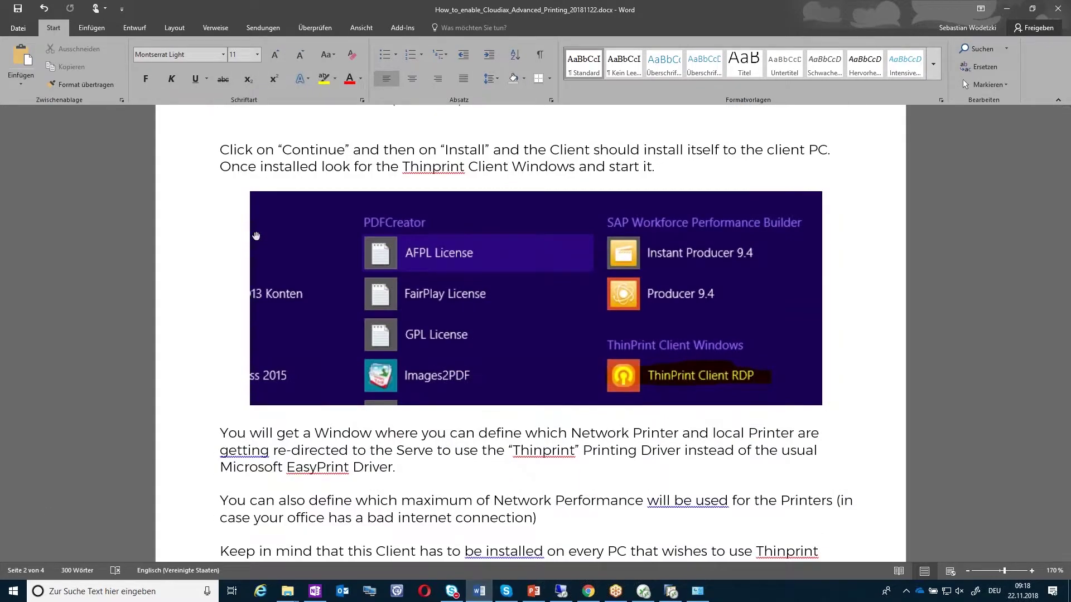
# Step: Start the ThinPrint Client RDP app, minimize Word and shift the client window slightly
pyautogui.click(12, 589)
pyautogui.write('thin')
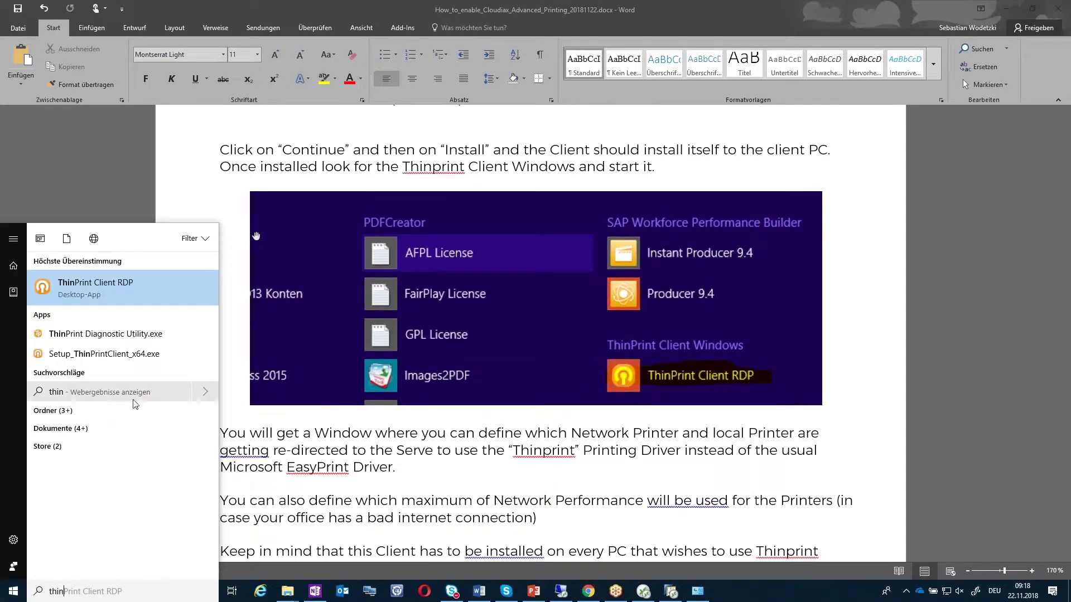
pyautogui.click(91, 295)
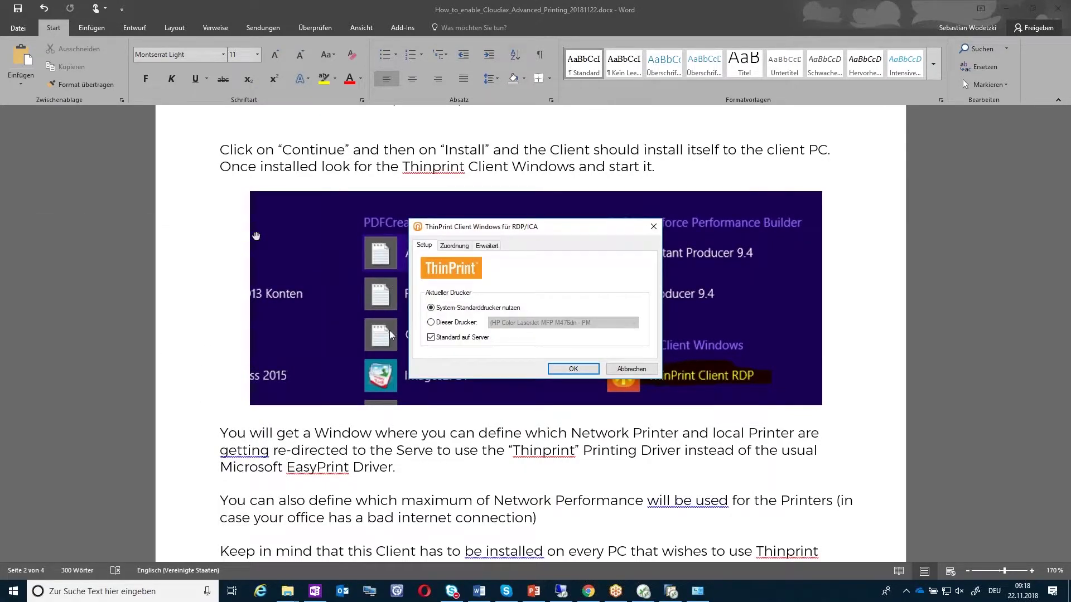
pyautogui.click(1007, 9)
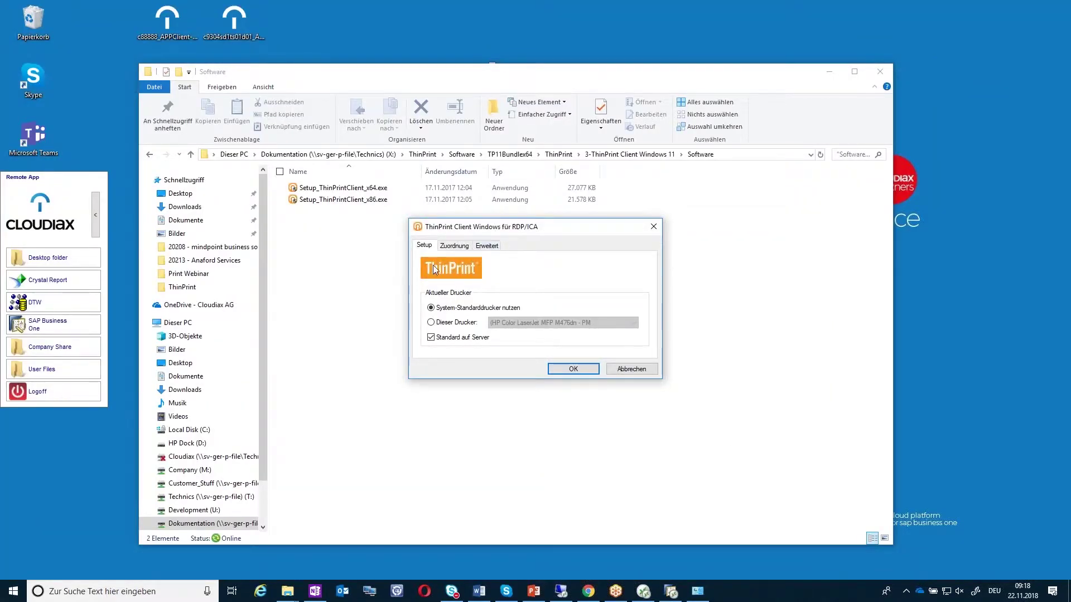
pyautogui.moveTo(442, 232); pyautogui.dragTo(441, 227)
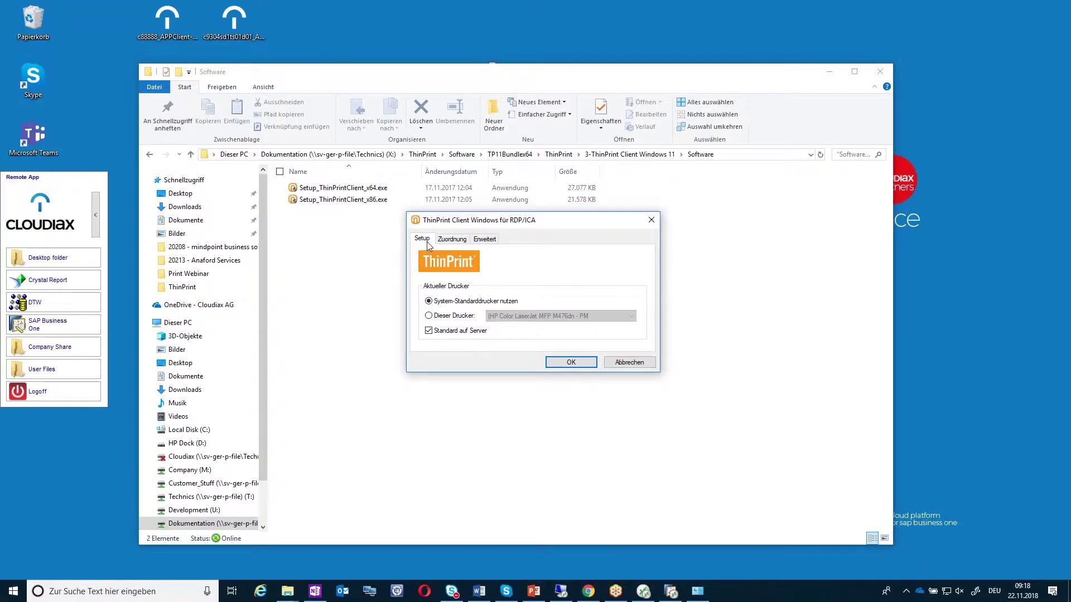
# Step: Look through the printers offered under Dieser Drucker and return to System-Standarddrucker nutzen
pyautogui.click(457, 316)
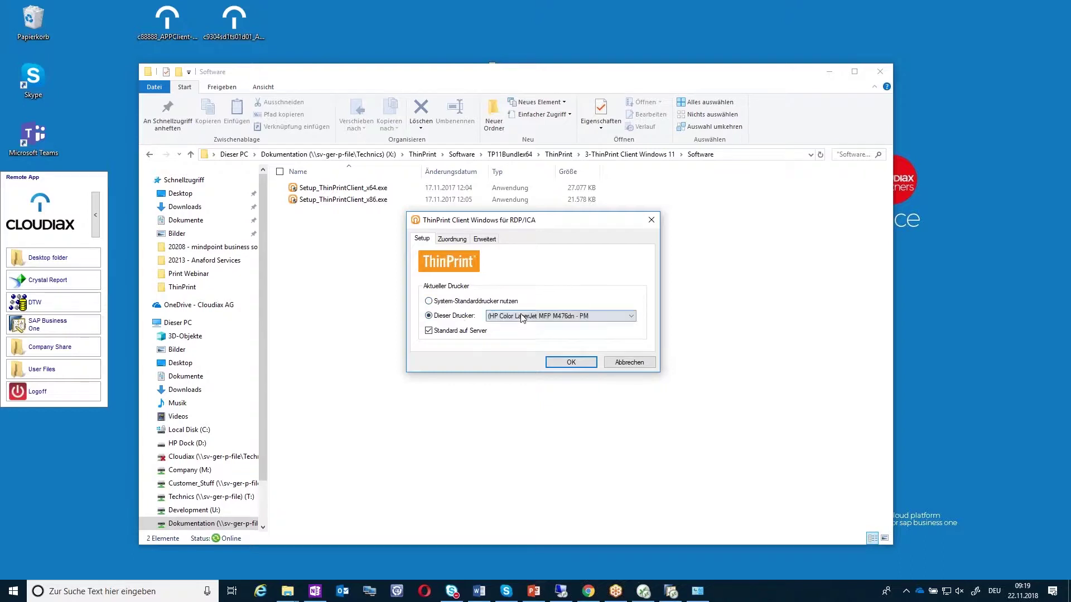
pyautogui.click(523, 316)
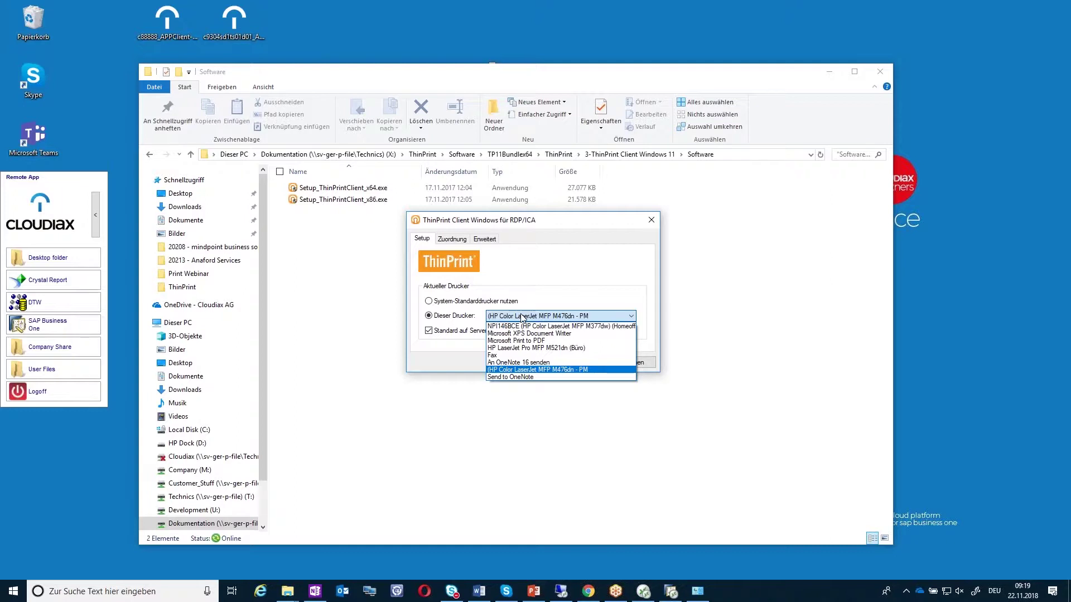
pyautogui.click(508, 289)
pyautogui.click(455, 303)
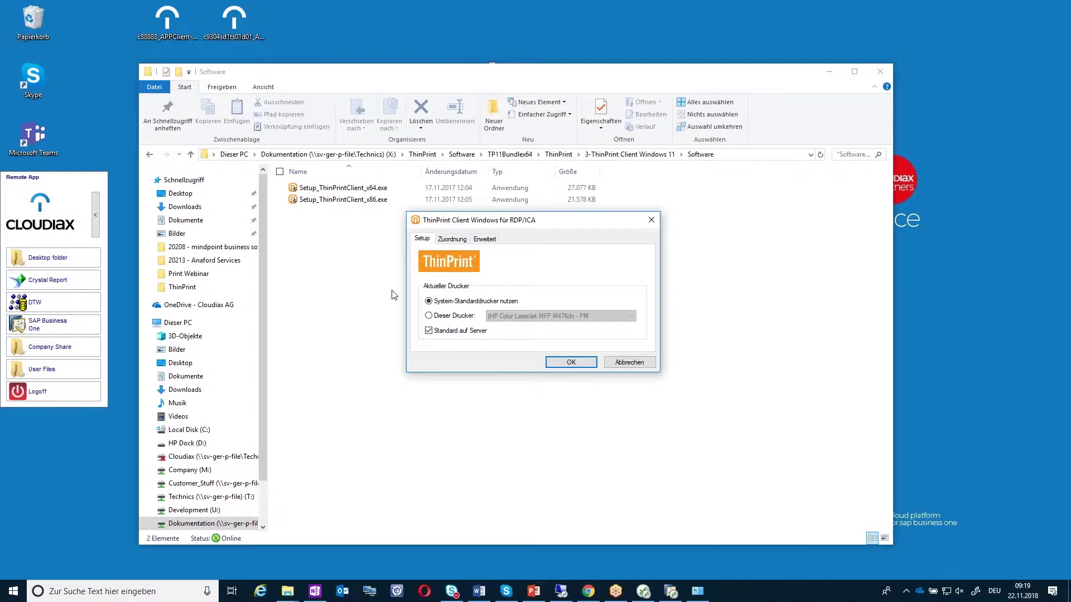
# Step: Exclude Microsoft Print to PDF, Microsoft XPS Document Writer, Fax, An OneNote 16 senden and Send to OneNote from the ThinPrint printer assignment
pyautogui.click(446, 239)
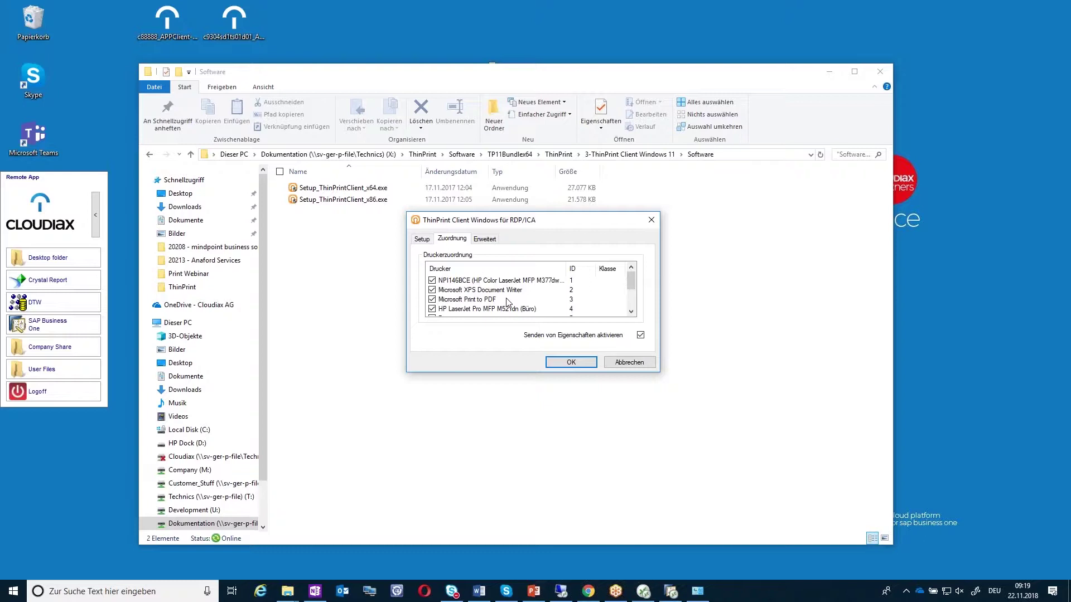
pyautogui.click(433, 300)
pyautogui.click(438, 291)
pyautogui.click(432, 290)
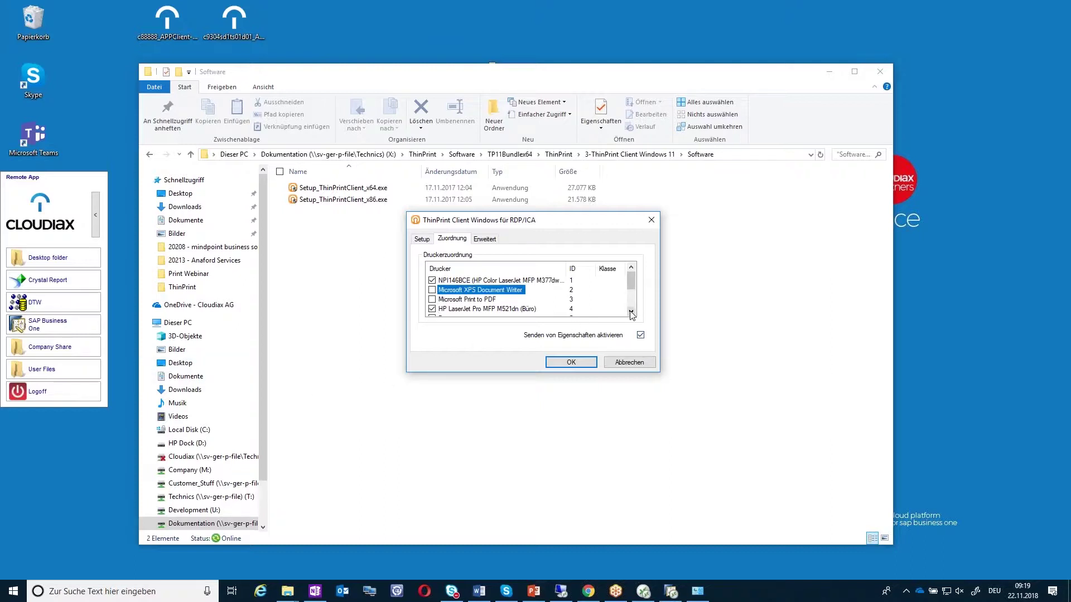
pyautogui.click(631, 313)
pyautogui.click(630, 312)
pyautogui.click(432, 299)
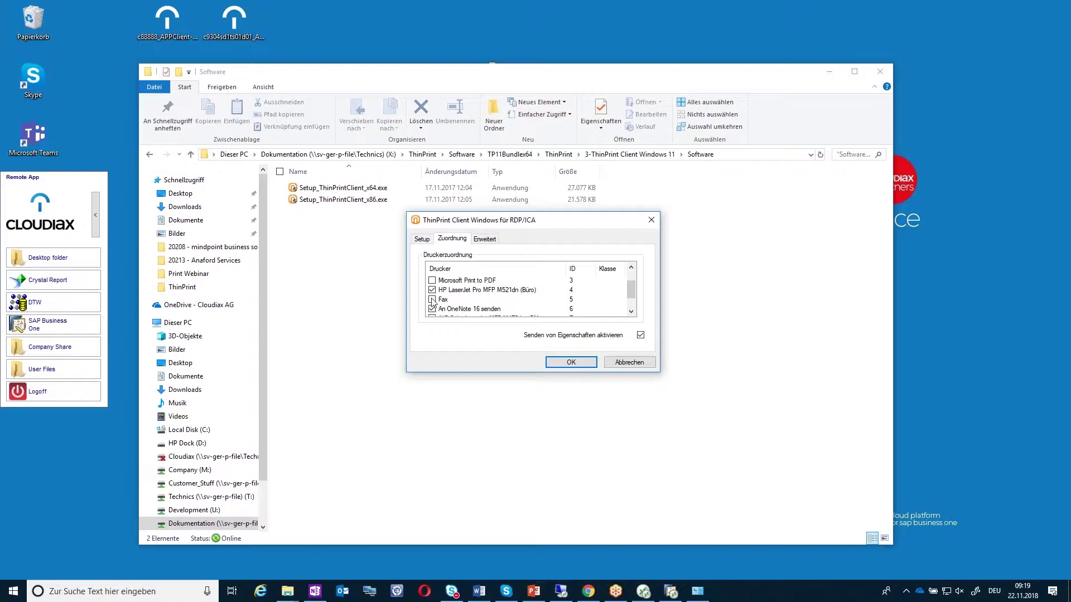
pyautogui.click(432, 309)
pyautogui.click(630, 312)
pyautogui.click(631, 313)
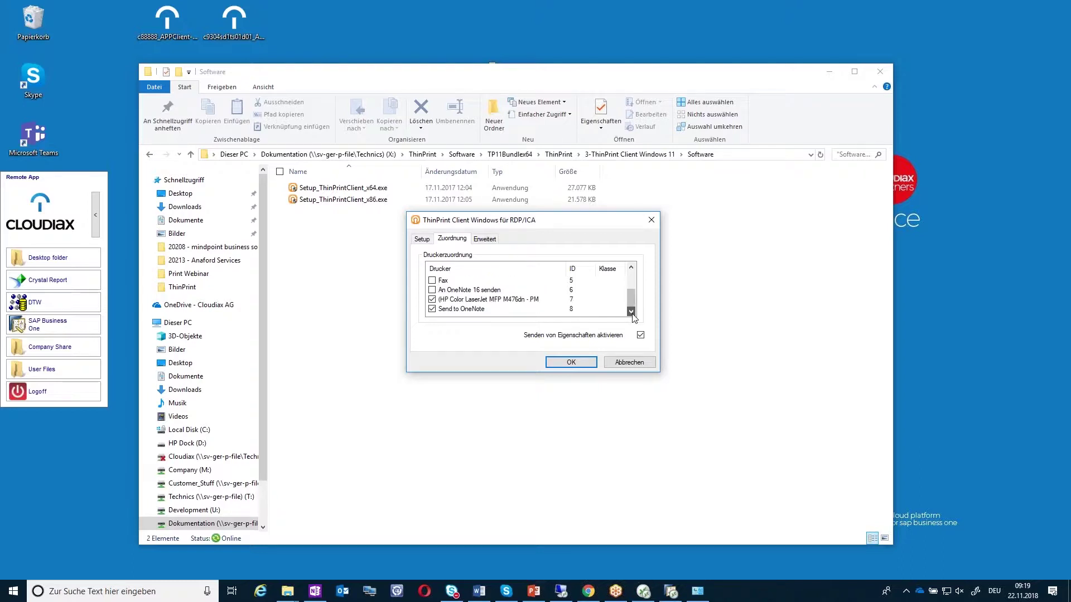
pyautogui.click(432, 309)
# Step: Widen the Drucker column to fit the full printer names and review the assigned printers through the end of the list
pyautogui.moveTo(630, 300); pyautogui.dragTo(636, 283)
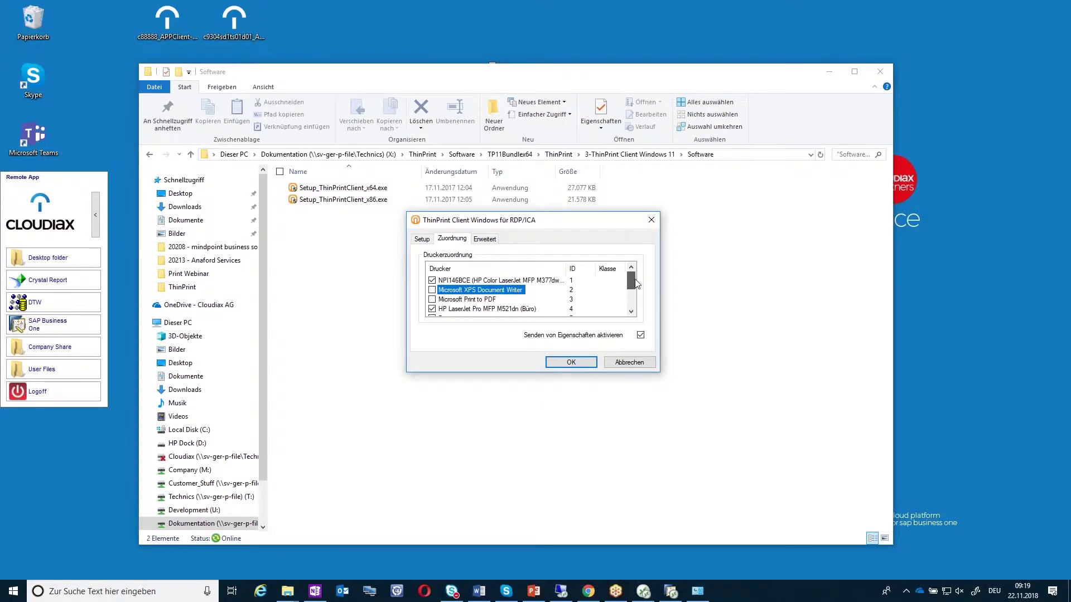
pyautogui.doubleClick(566, 269)
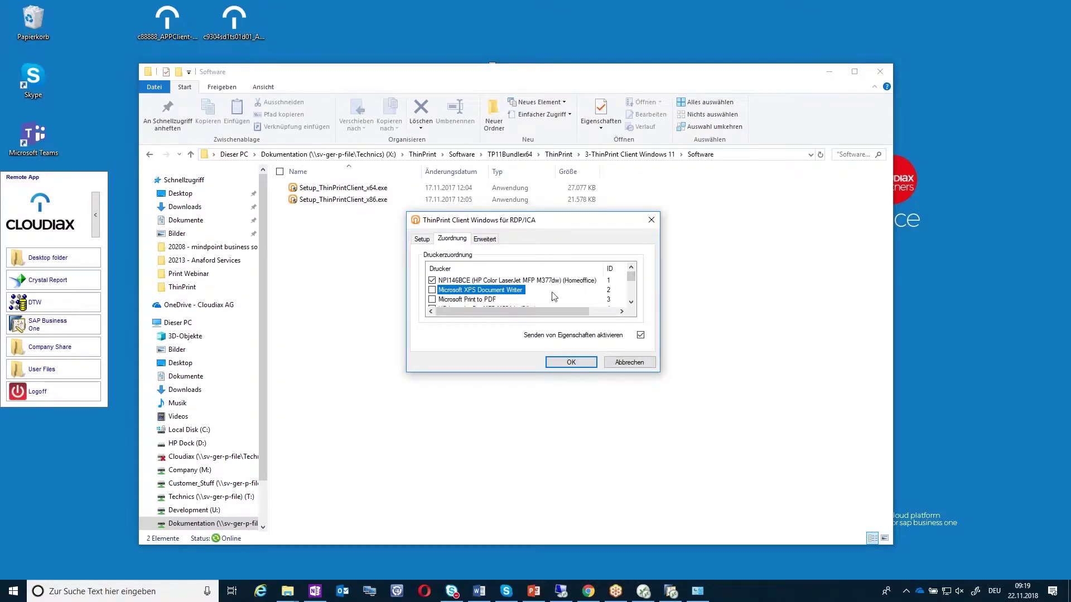
pyautogui.click(630, 303)
pyautogui.click(630, 303)
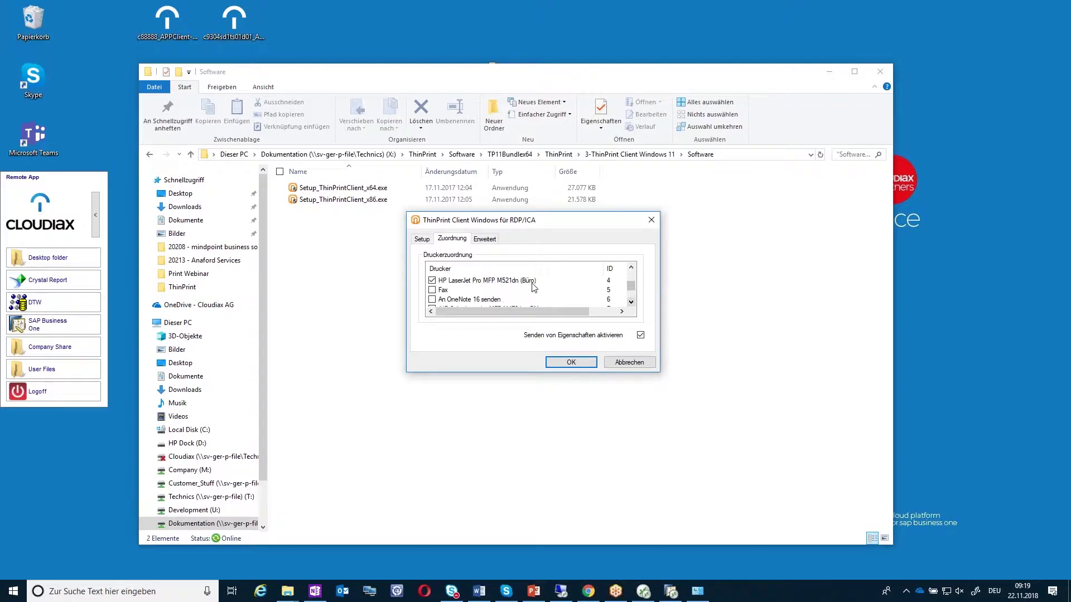
pyautogui.click(630, 303)
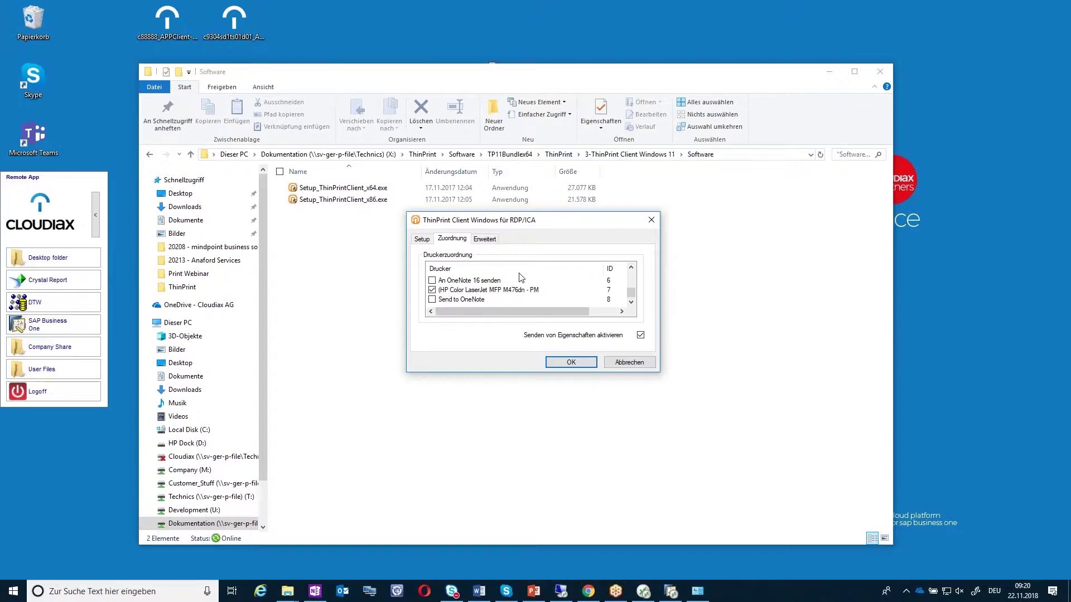
# Step: Check the client's advanced bandwidth option, return to the printer assignment and save the ThinPrint client settings
pyautogui.click(481, 244)
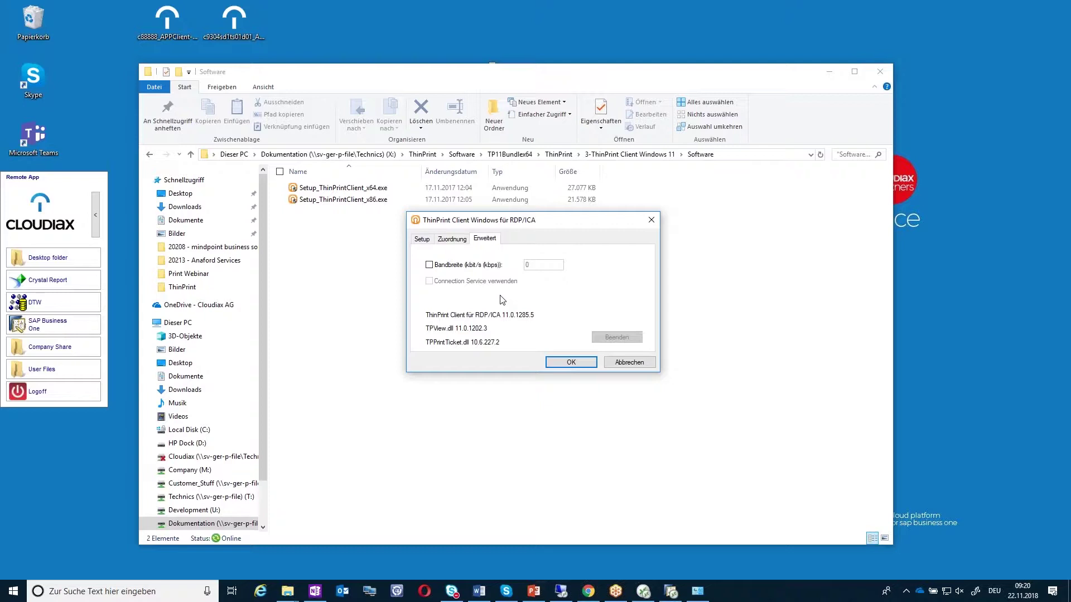
pyautogui.click(458, 240)
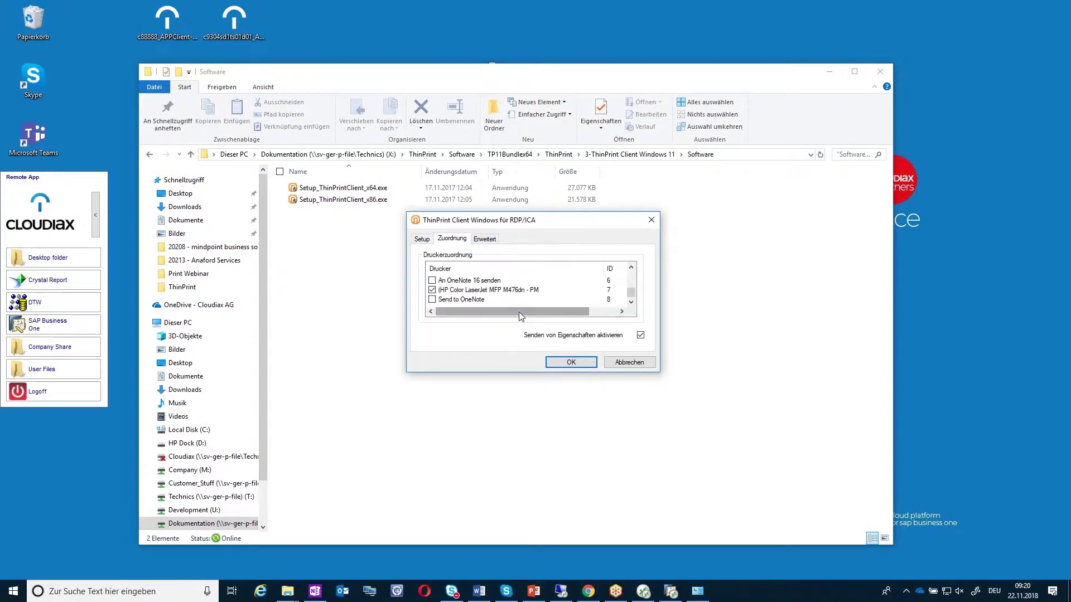
pyautogui.click(568, 362)
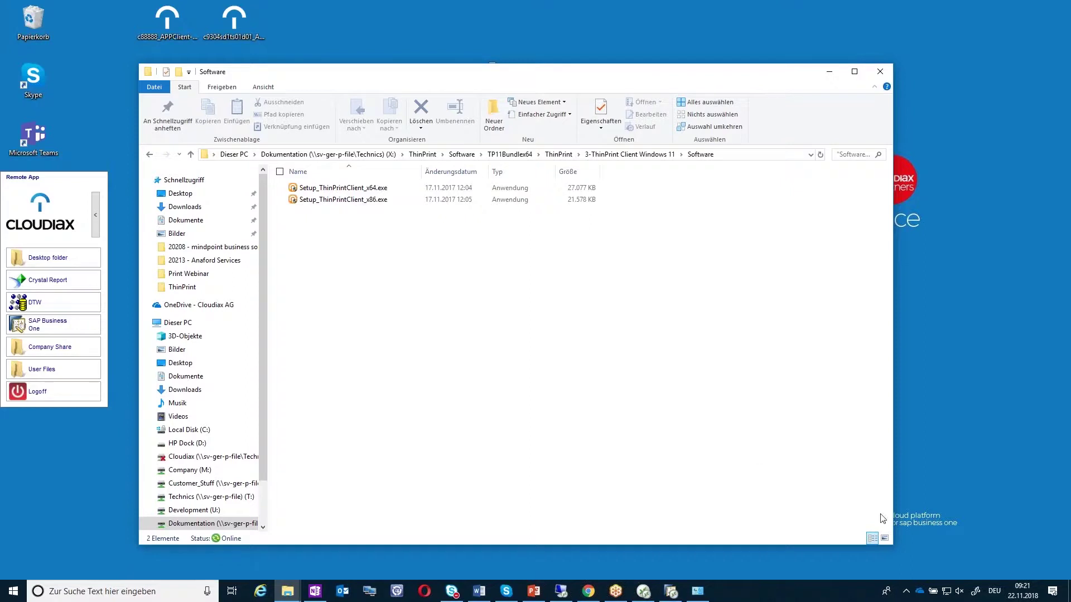
# Step: Reveal the hidden notification-area icons, switch to SAP Business One and open the print dialog for the displayed sales order
pyautogui.click(906, 590)
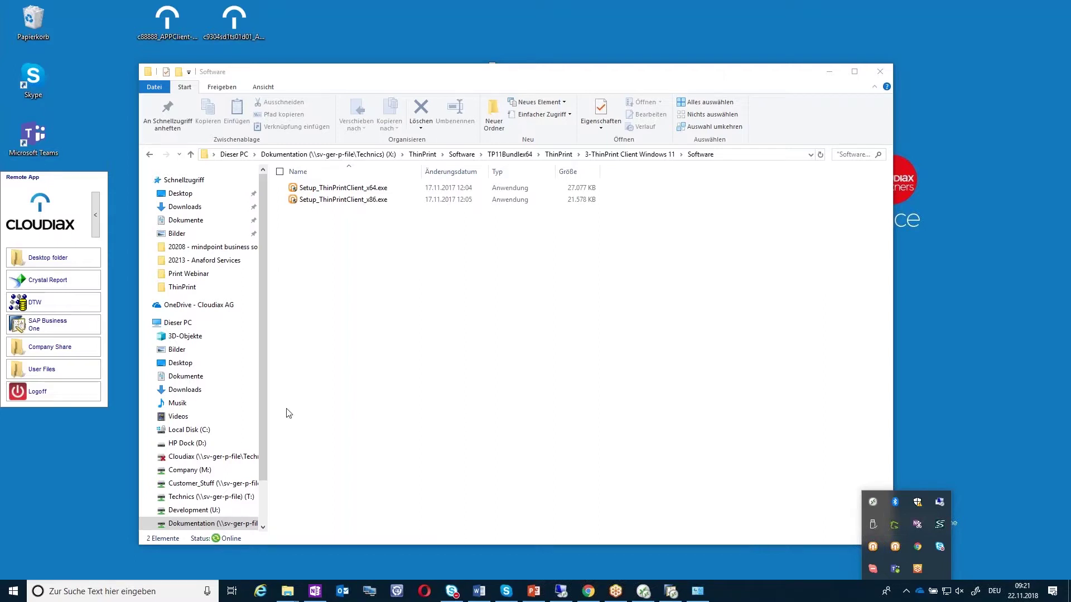
pyautogui.click(671, 591)
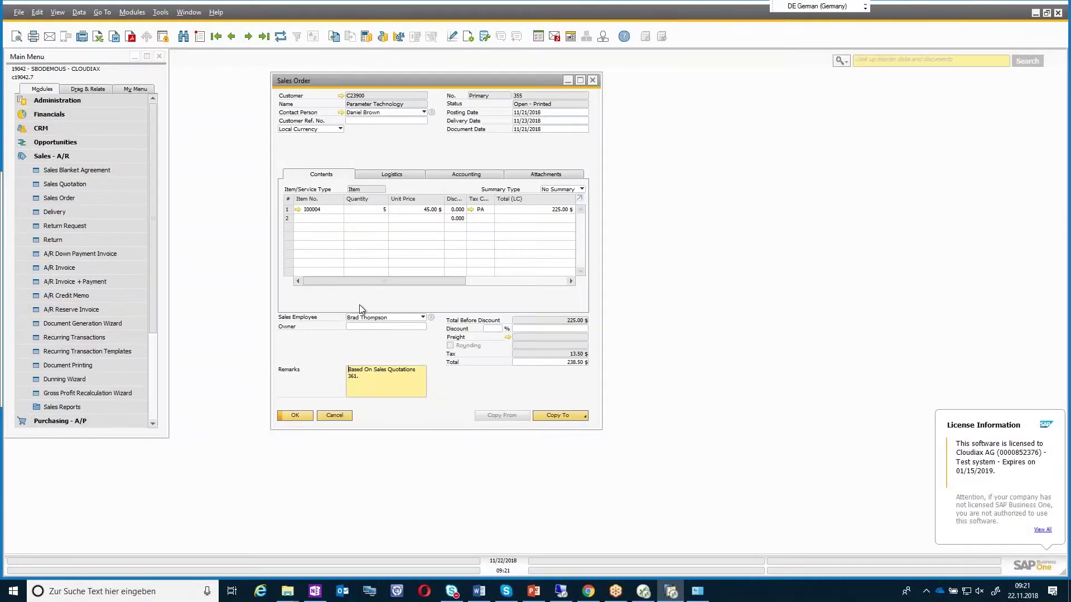
pyautogui.click(19, 12)
pyautogui.click(44, 88)
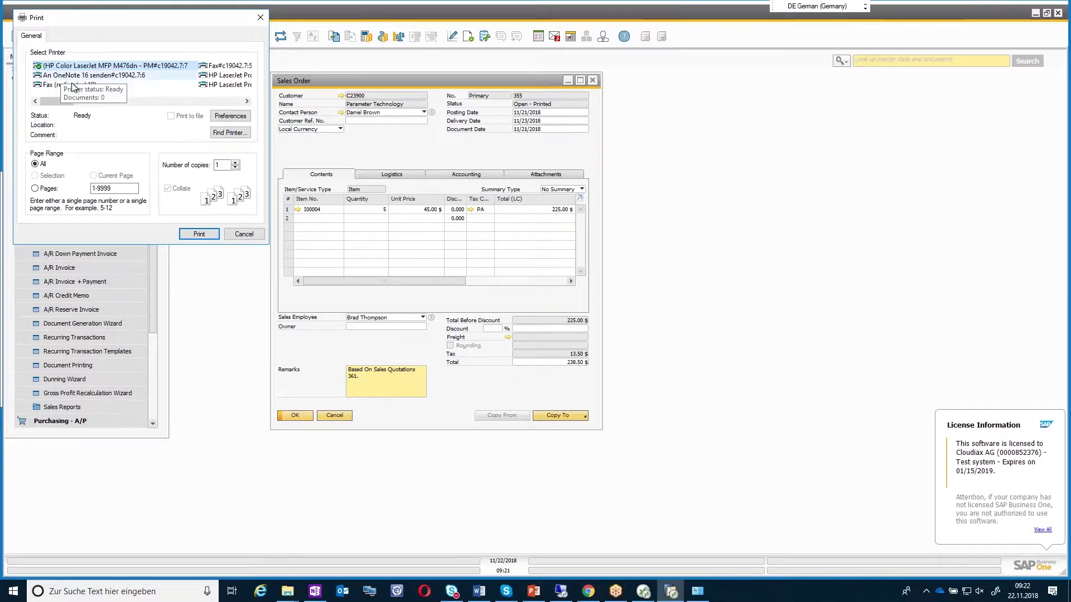
pyautogui.moveTo(56, 101)
pyautogui.mouseDown()
pyautogui.moveTo(90, 101)
pyautogui.moveTo(48, 90)
pyautogui.mouseUp()
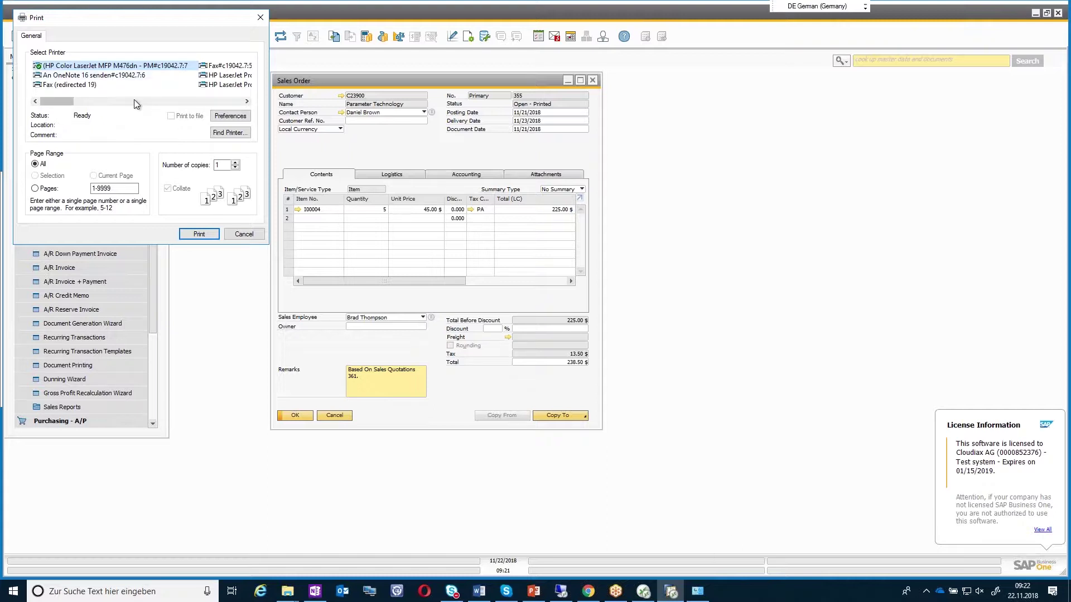
# Step: Reopen ThinPrint Client RDP and compare its printer assignment IDs with the printers offered in the SAP print dialog
pyautogui.click(13, 591)
pyautogui.write('thinprint')
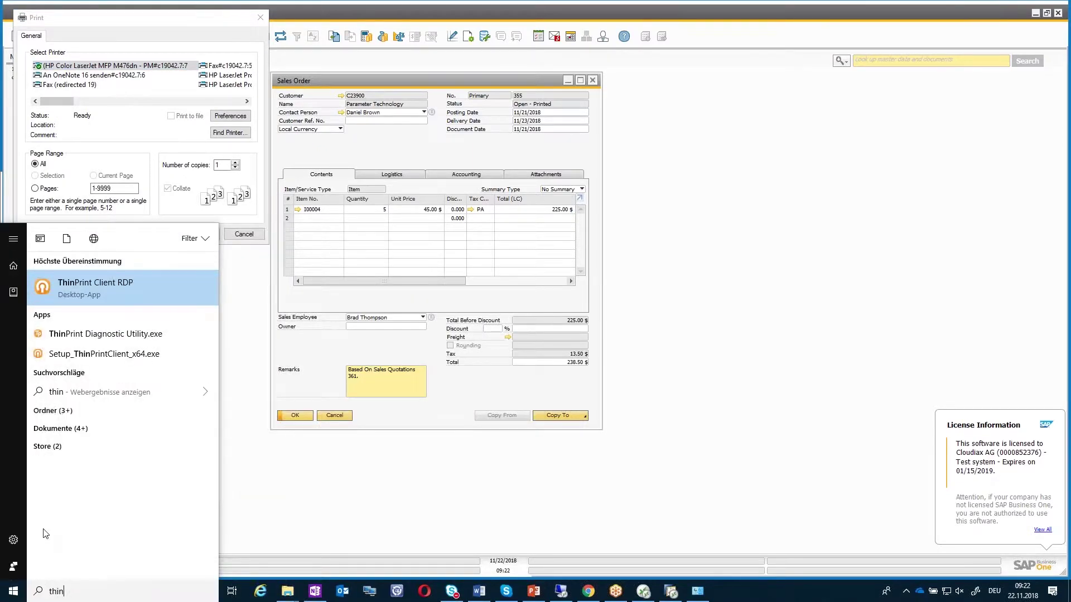
pyautogui.press('Return')
pyautogui.click(448, 245)
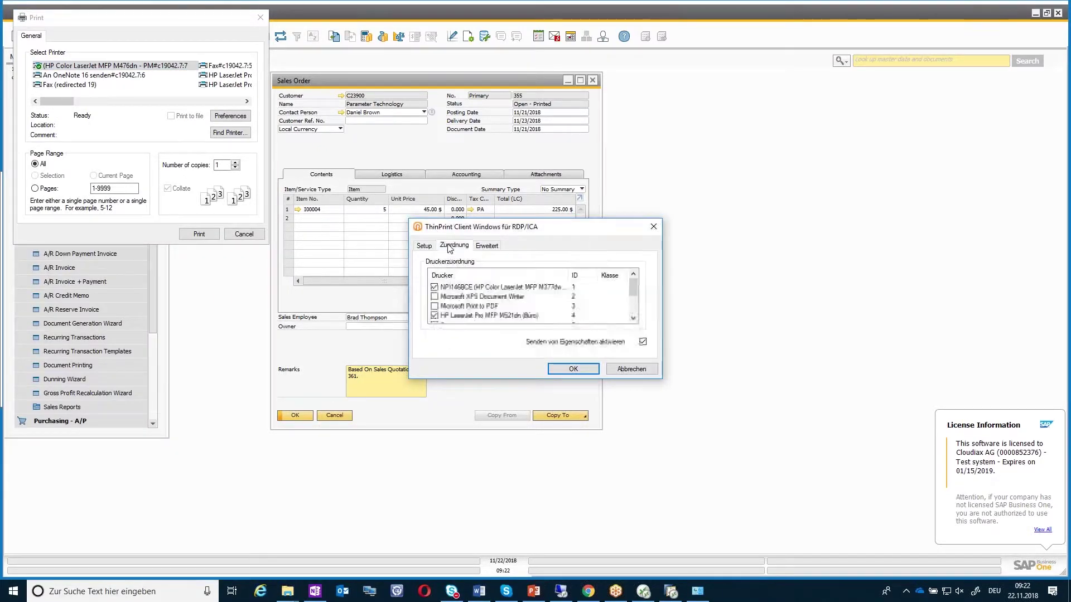
pyautogui.scroll(-2, 591, 315)
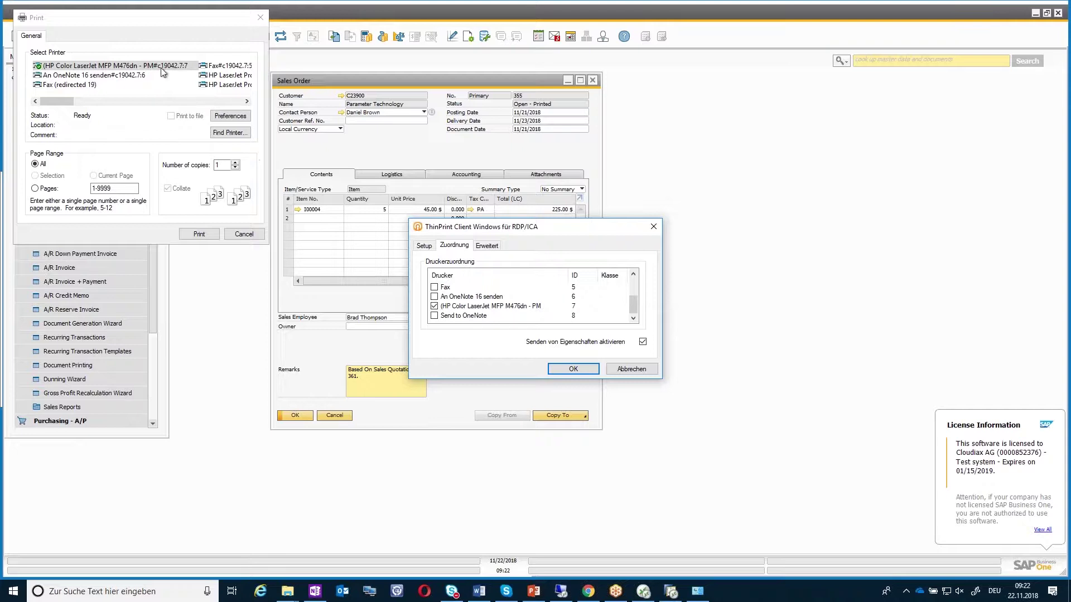
# Step: Close the ThinPrint client without saving and open the printing preferences of the HP Color LaserJet MFP M476dn - PM in the SAP print dialog
pyautogui.click(630, 370)
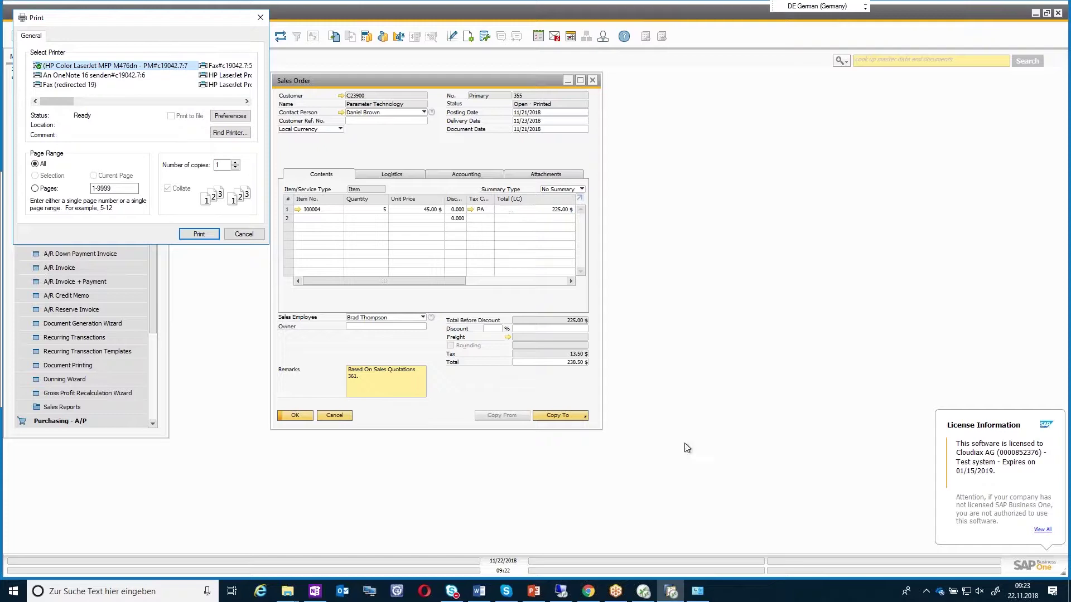
pyautogui.click(12, 593)
pyautogui.click(12, 593)
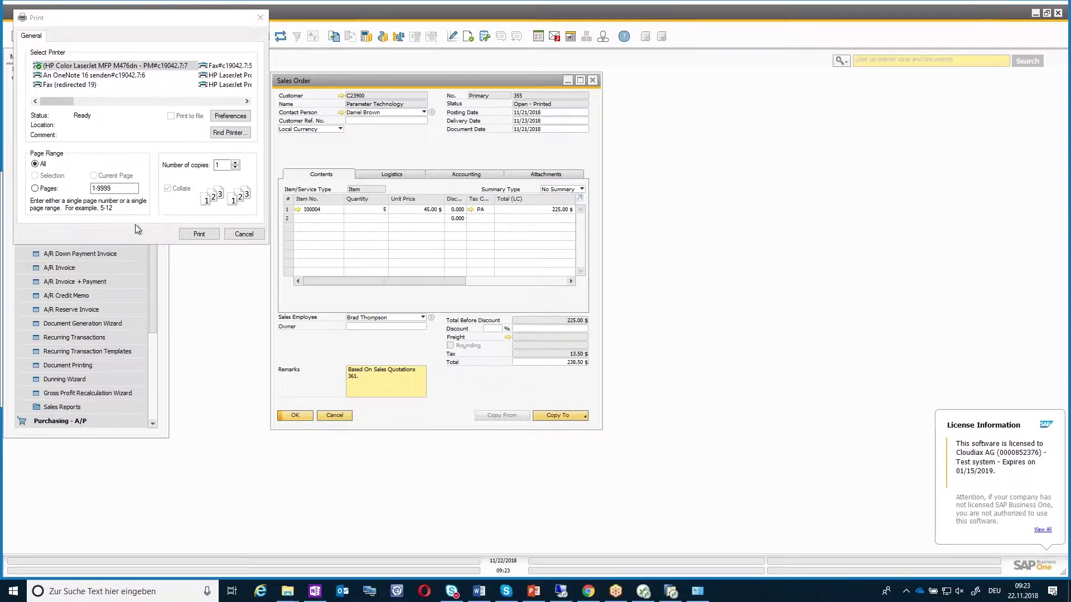
pyautogui.click(229, 116)
pyautogui.moveTo(121, 62); pyautogui.dragTo(410, 151)
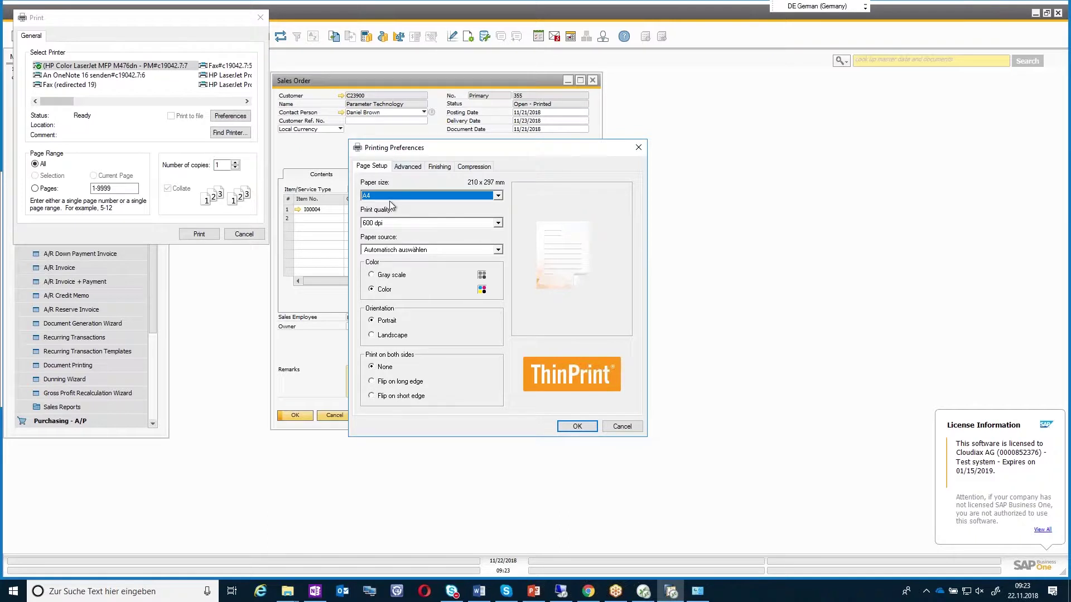
# Step: Review the printer's advanced, finishing and compression preferences and return to its page setup
pyautogui.click(415, 166)
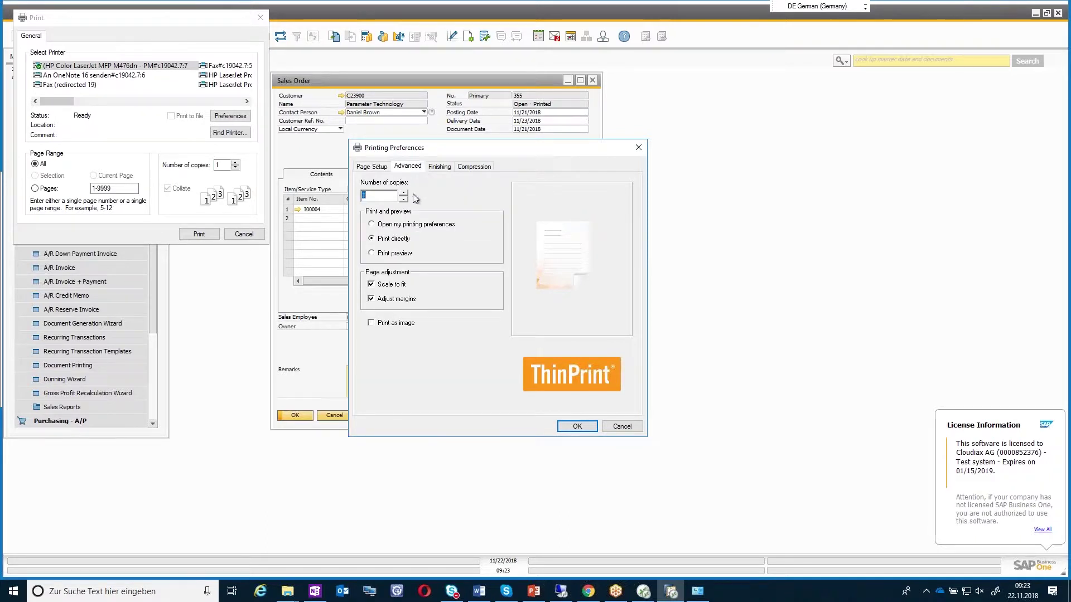
pyautogui.click(434, 166)
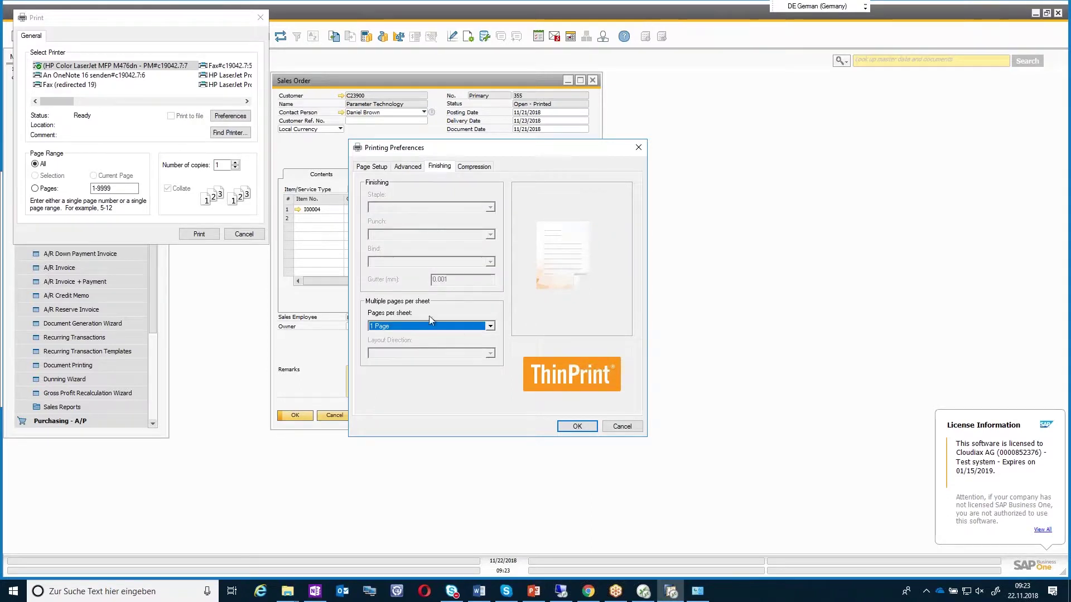
pyautogui.click(413, 167)
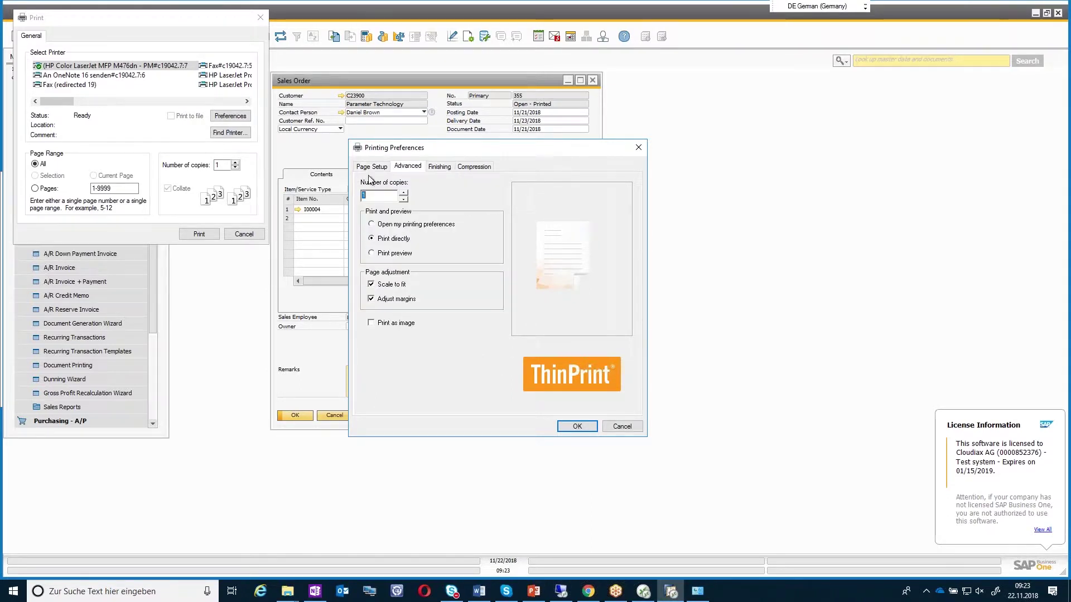
pyautogui.hotkey('ctrl', 'shift', 'Tab')
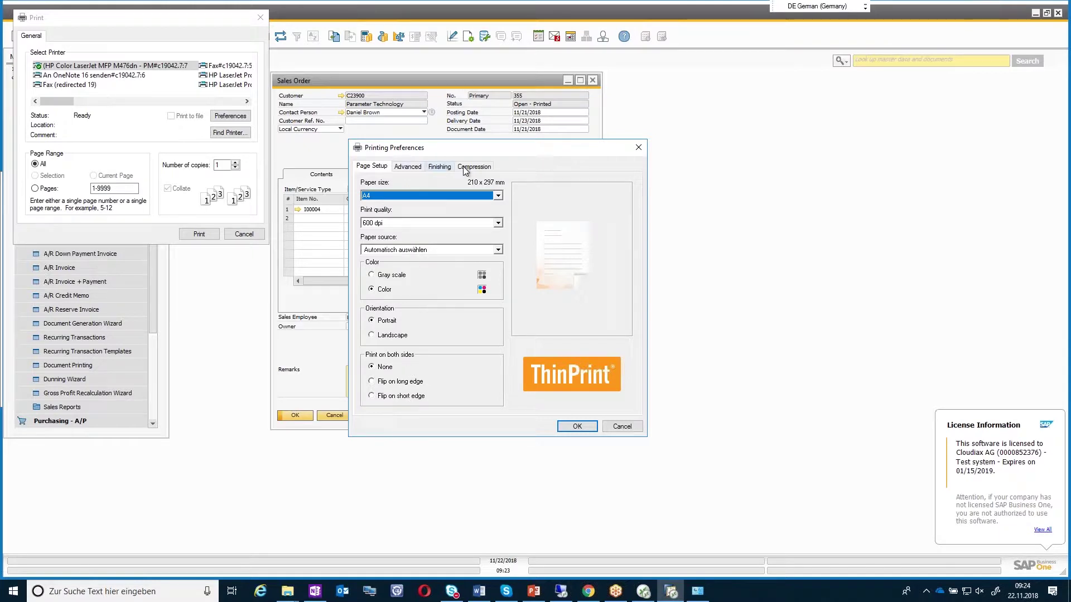
pyautogui.click(404, 167)
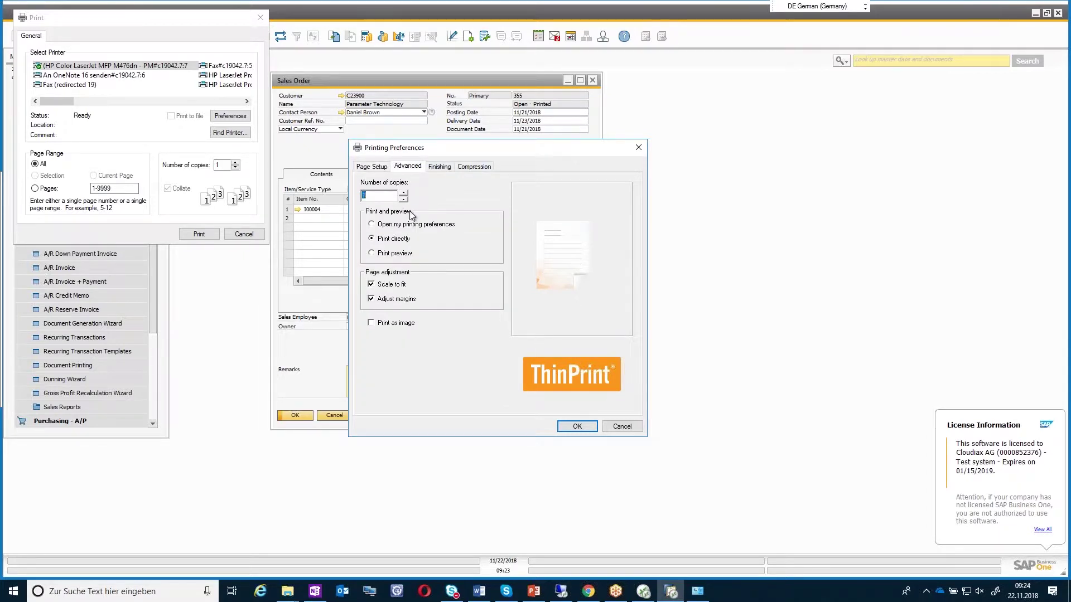
pyautogui.click(453, 167)
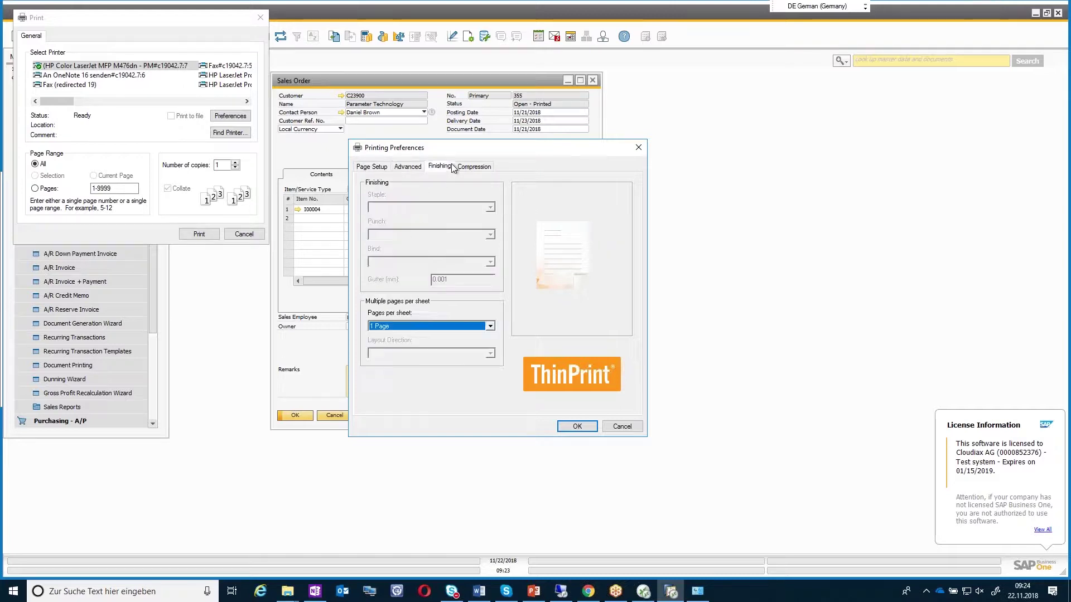
pyautogui.click(475, 166)
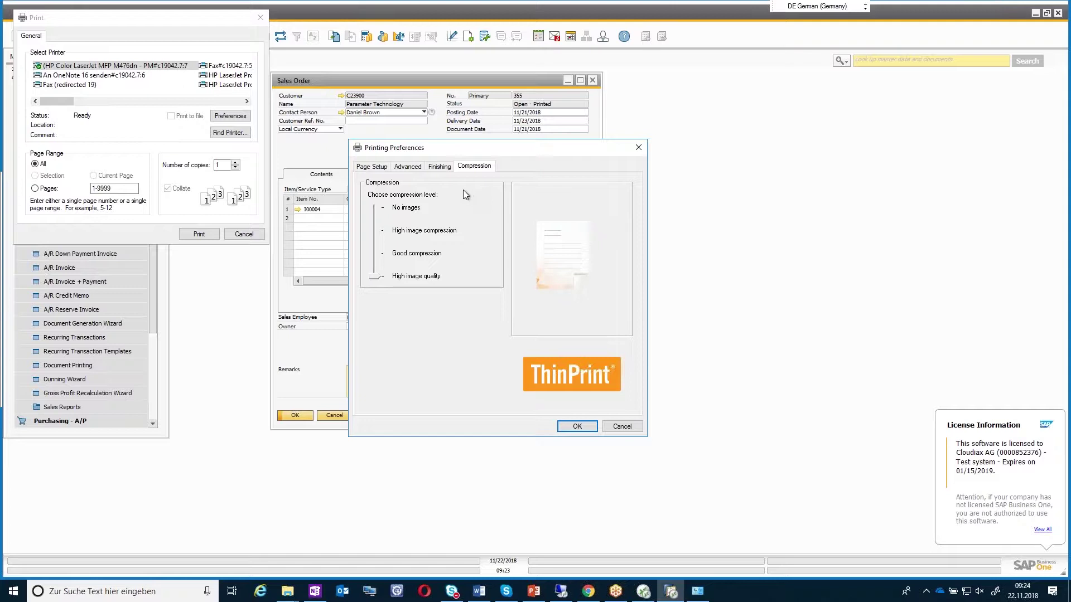
pyautogui.click(368, 167)
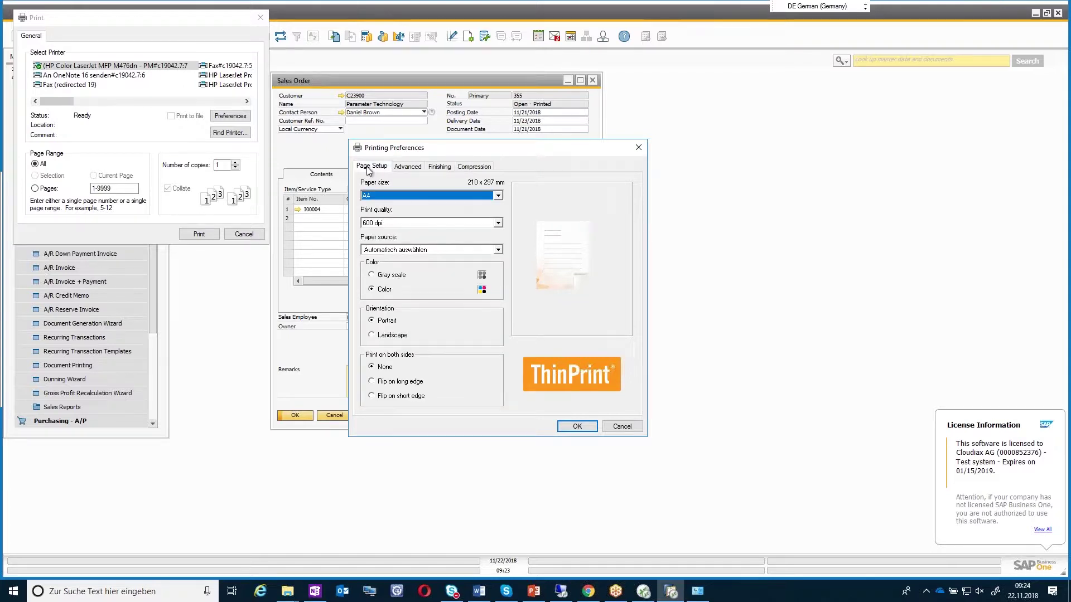
# Step: Look through the available paper sources and cancel the printing preferences without changing them
pyautogui.click(410, 250)
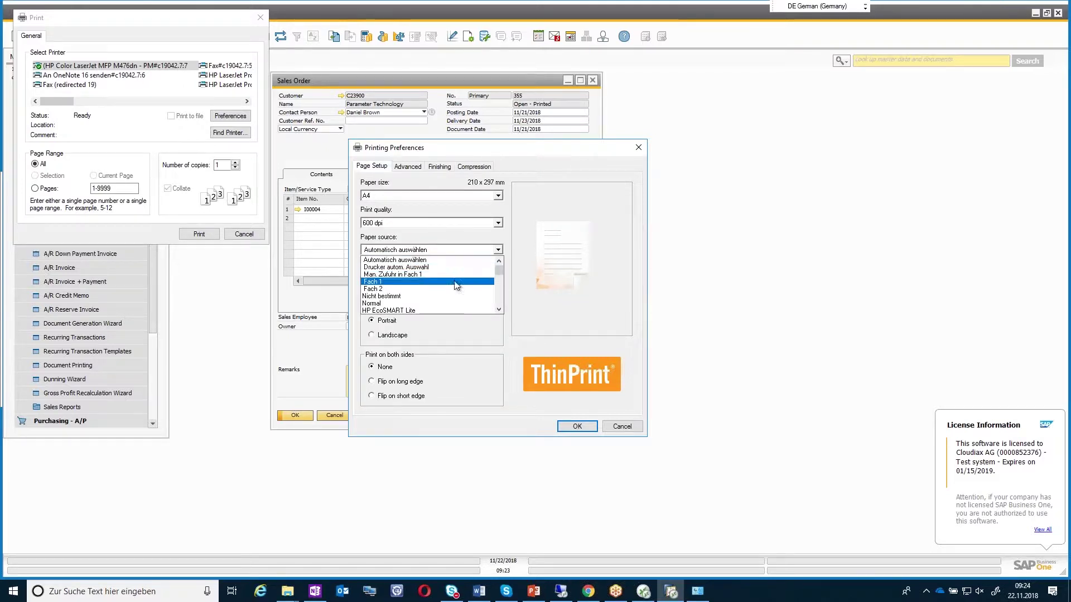
pyautogui.scroll(-2, 446, 283)
pyautogui.scroll(2, 441, 282)
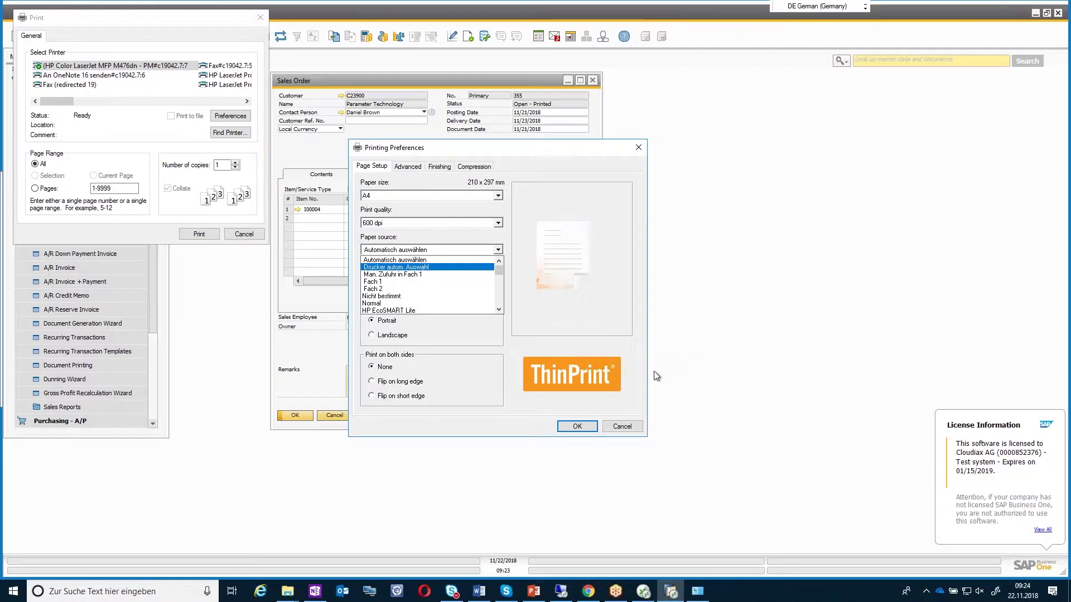
pyautogui.click(618, 397)
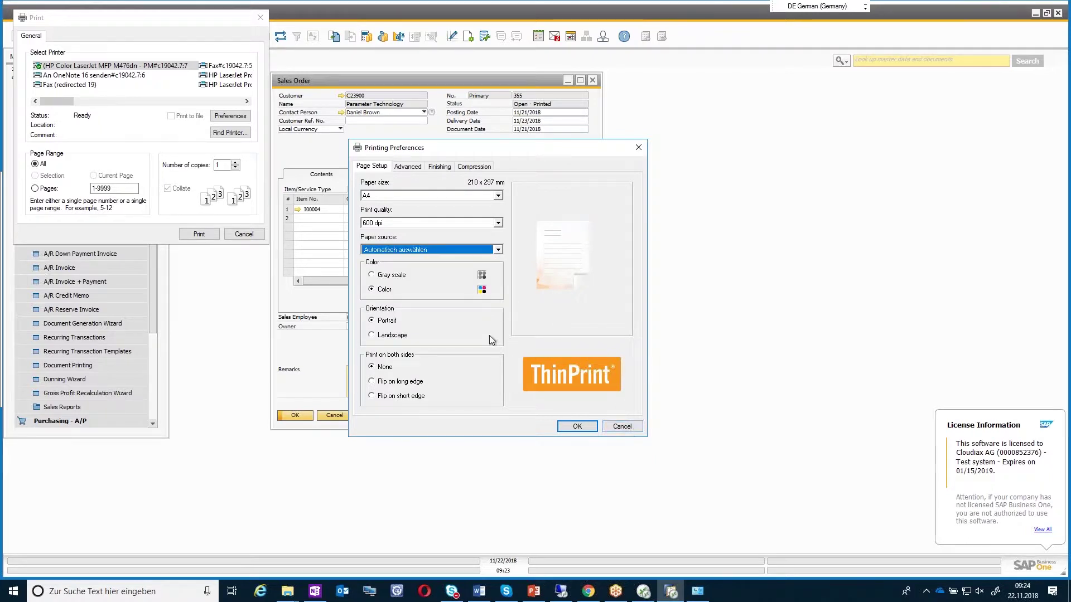
pyautogui.click(622, 427)
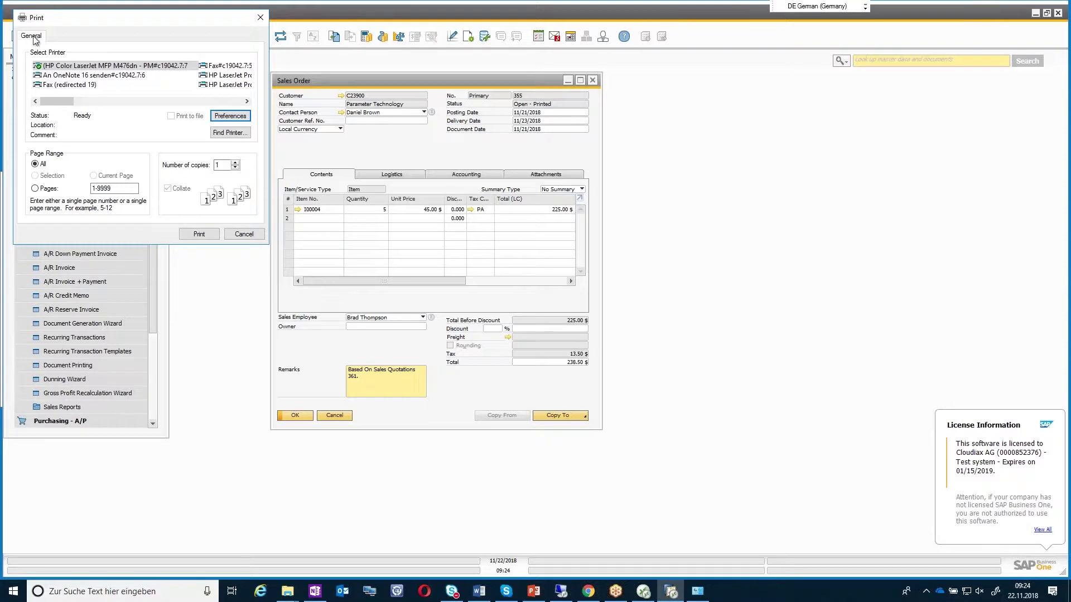
# Step: Print the sales order on the HP Color LaserJet MFP M476dn - PM and check the local computer's printer status from the notification area
pyautogui.click(199, 234)
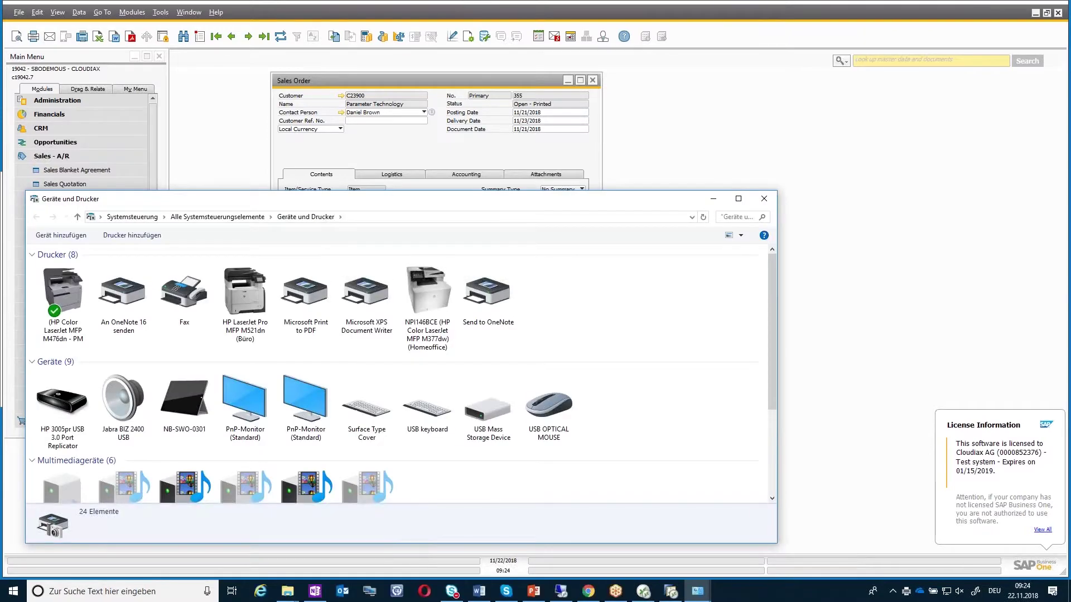
pyautogui.click(764, 199)
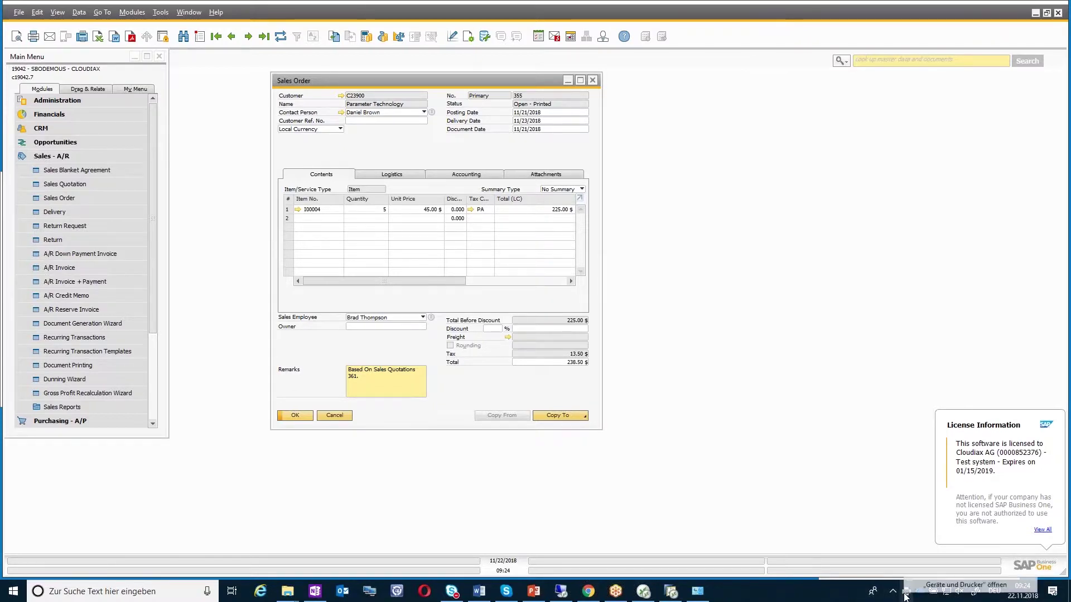
pyautogui.click(892, 594)
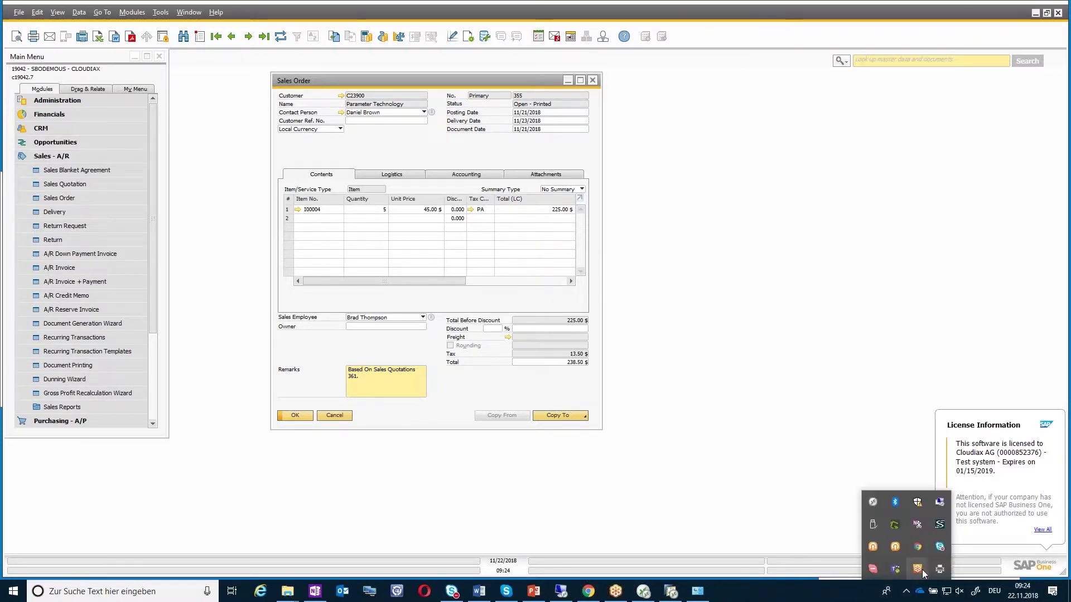
pyautogui.click(940, 570)
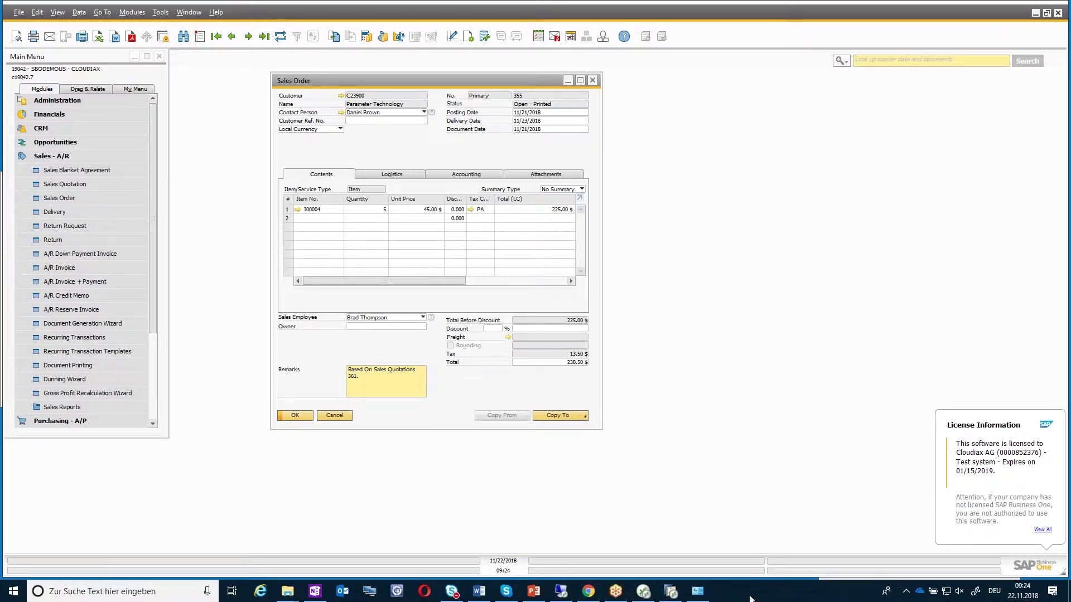
pyautogui.click(906, 591)
pyautogui.click(820, 591)
# Step: Reopen the sales order's print dialog, compare the redirected and ThinPrint entries of the HP LaserJet Pro MFP M521dn (Büro), and cancel it
pyautogui.click(19, 11)
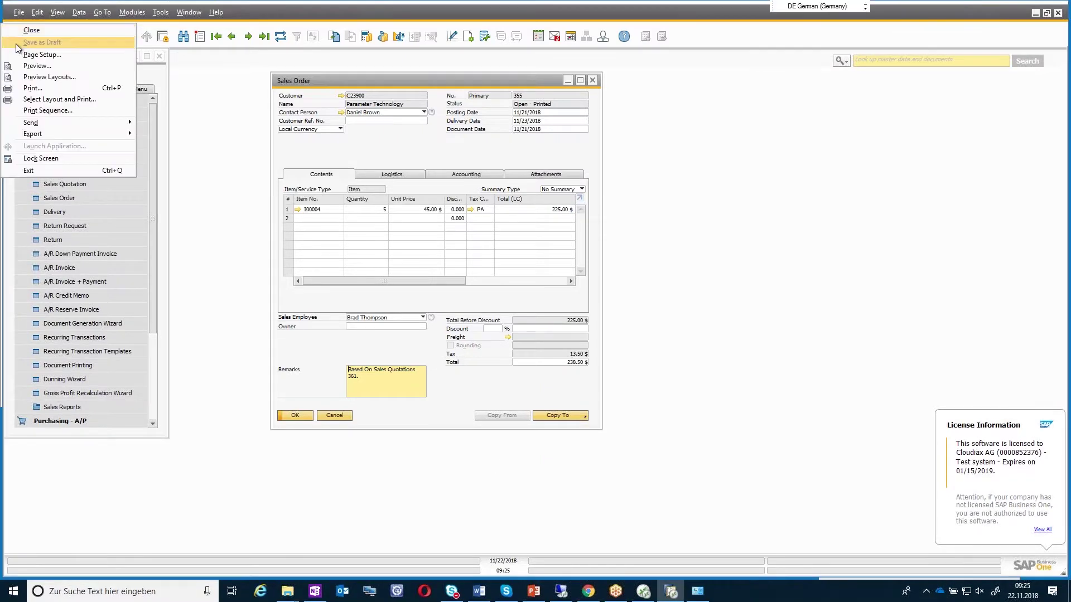
pyautogui.click(50, 89)
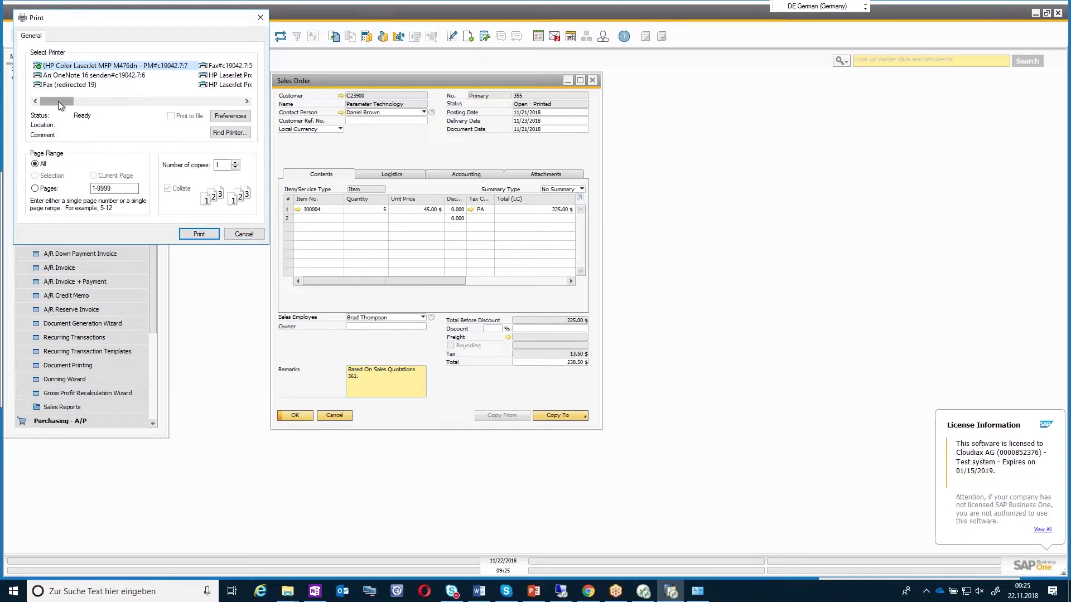
pyautogui.click(85, 101)
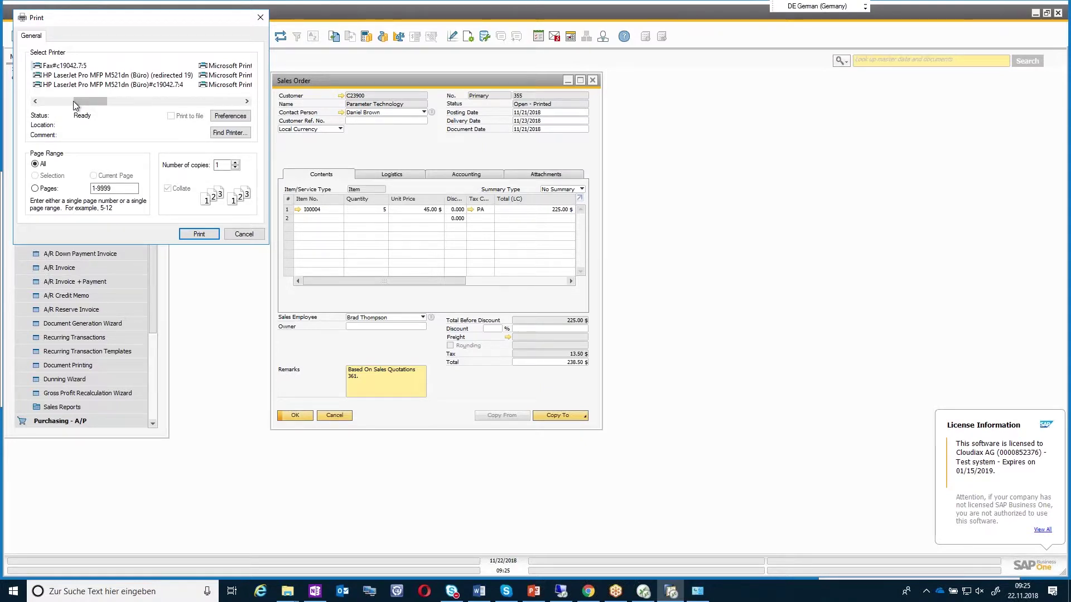
pyautogui.click(158, 77)
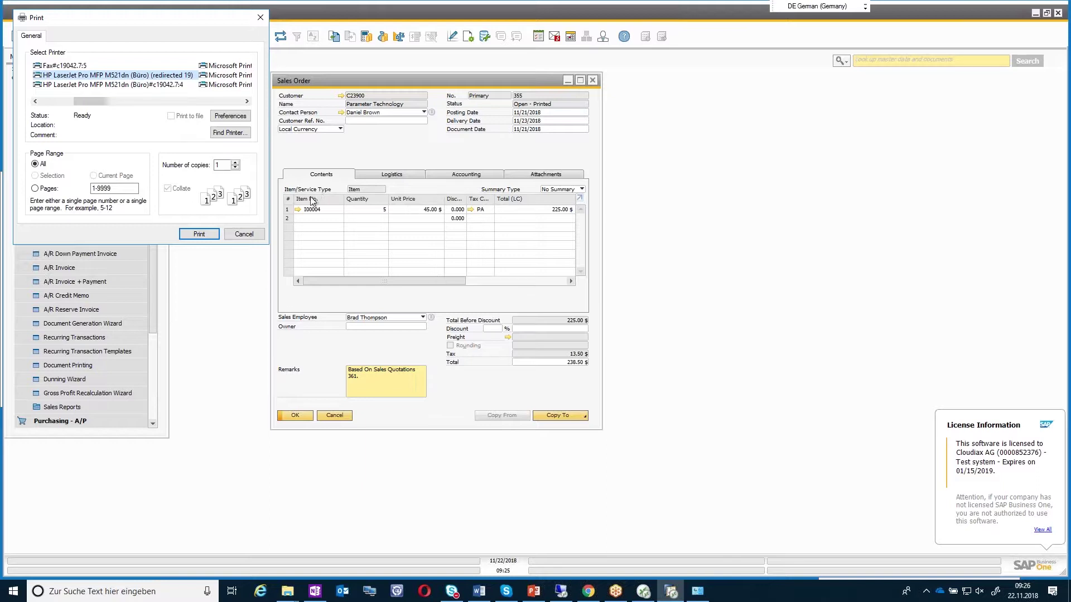
pyautogui.click(244, 234)
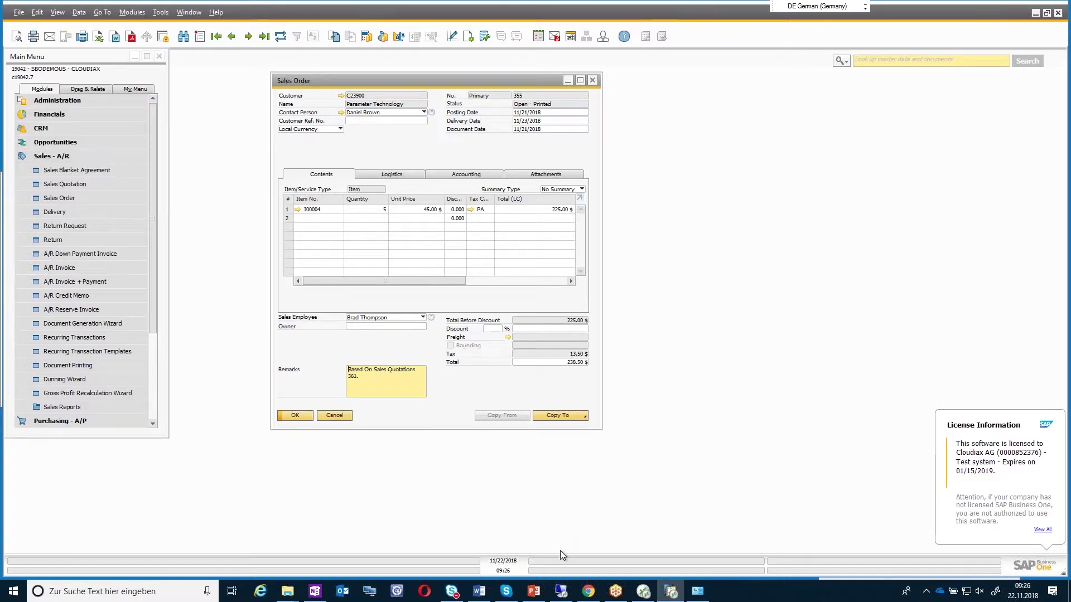
# Step: Switch to the remote desktop session c19042ts01e04, widen its Printers window and open Devices and Printers
pyautogui.click(561, 590)
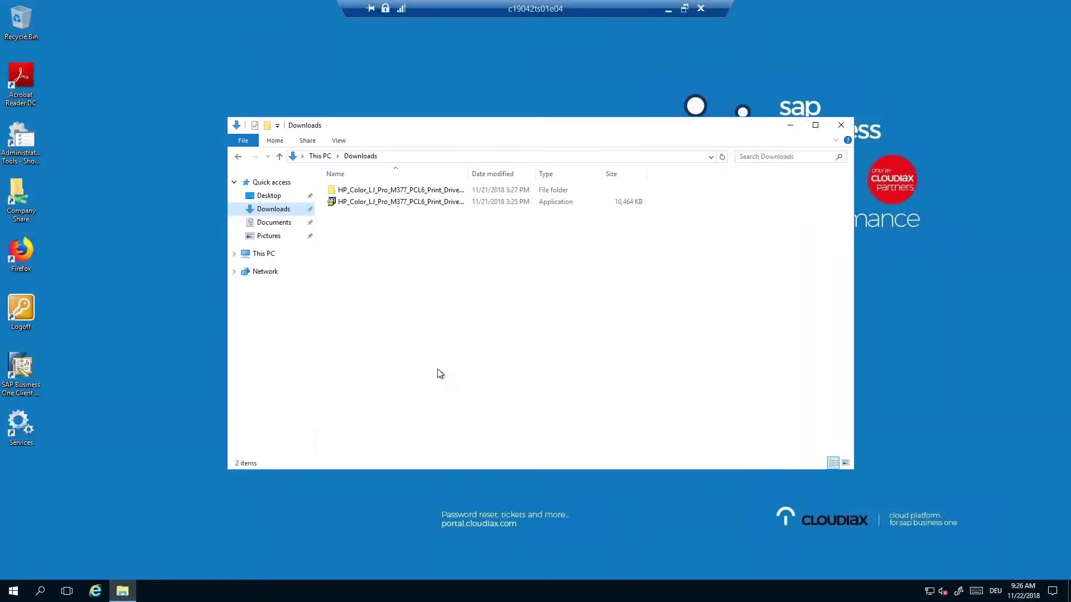
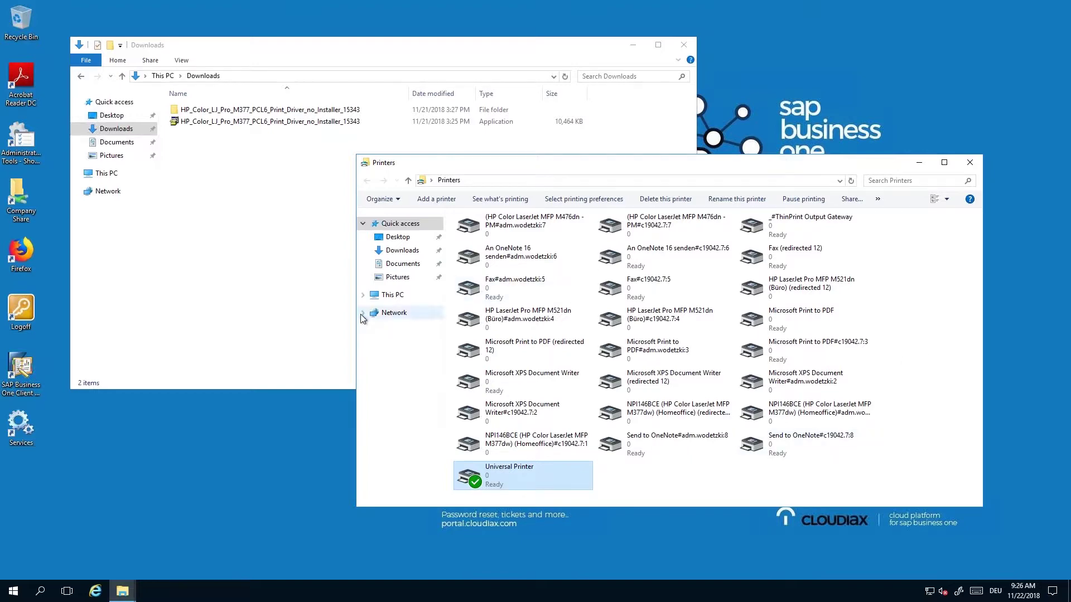
pyautogui.moveTo(356, 302); pyautogui.dragTo(158, 304)
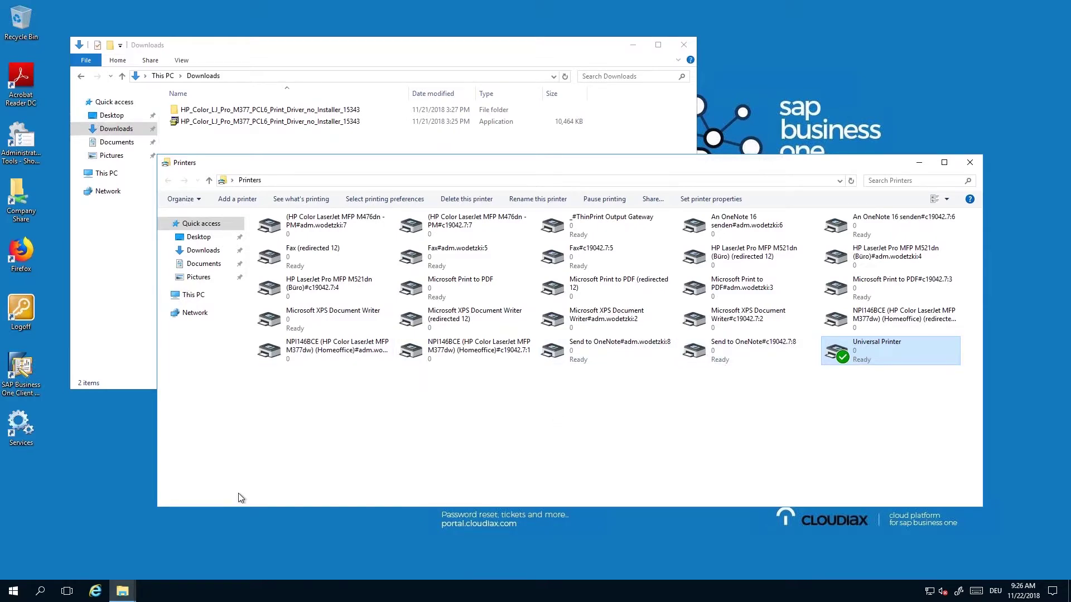
pyautogui.click(25, 598)
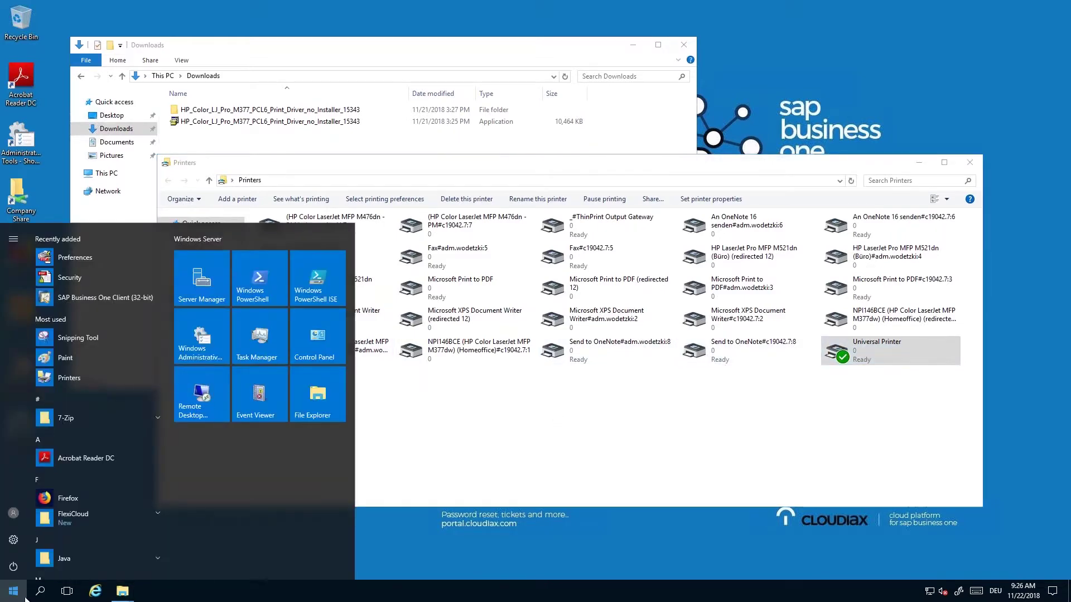
pyautogui.write('prin')
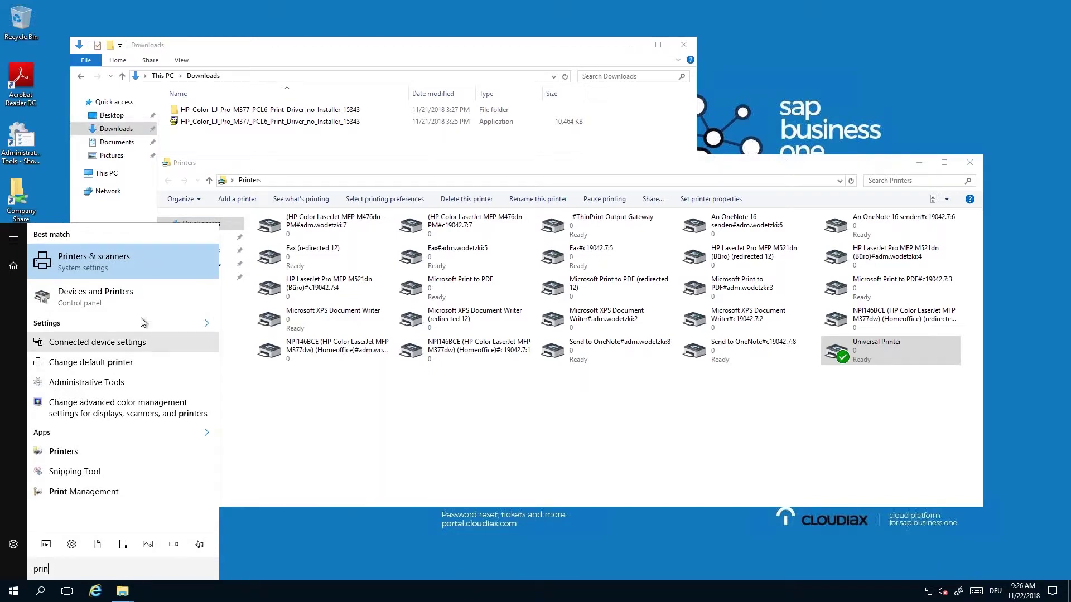
pyautogui.click(136, 301)
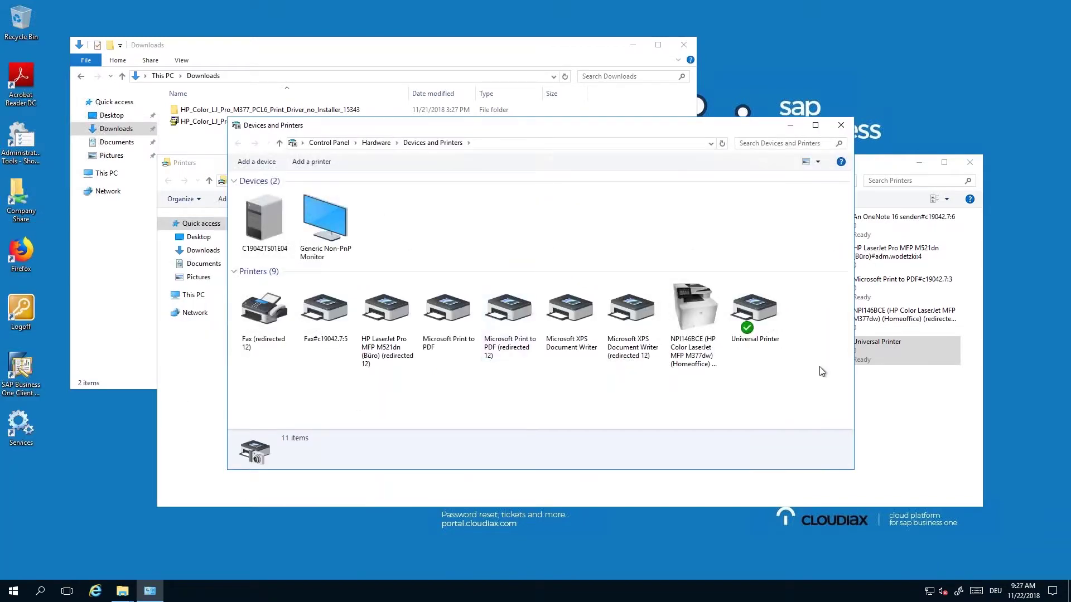
# Step: With Universal Printer selected, open the print server properties and show the installed printer drivers
pyautogui.click(757, 326)
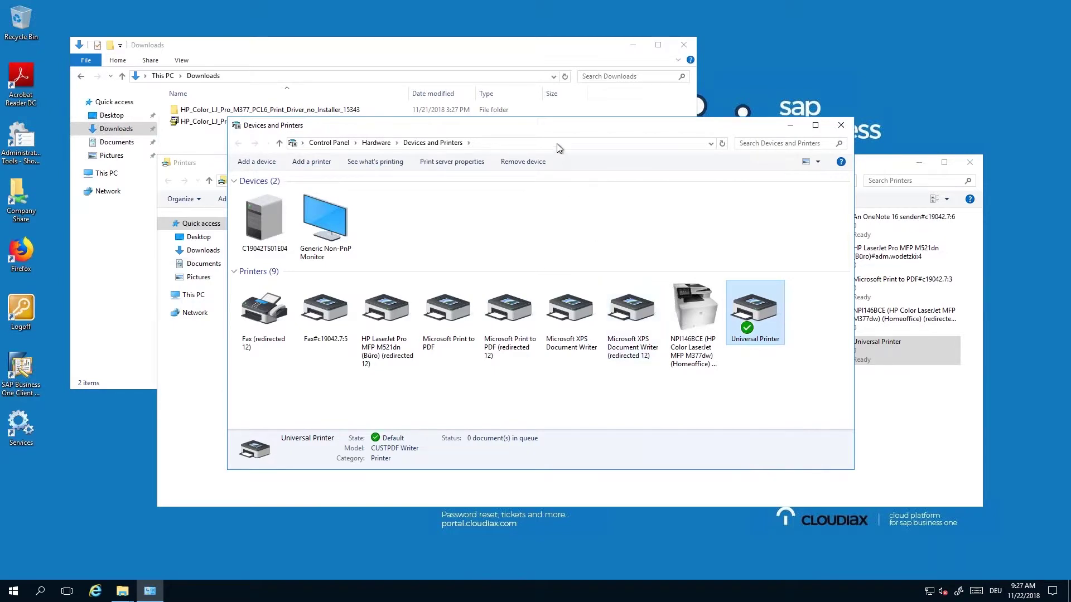
pyautogui.moveTo(566, 134); pyautogui.dragTo(567, 202)
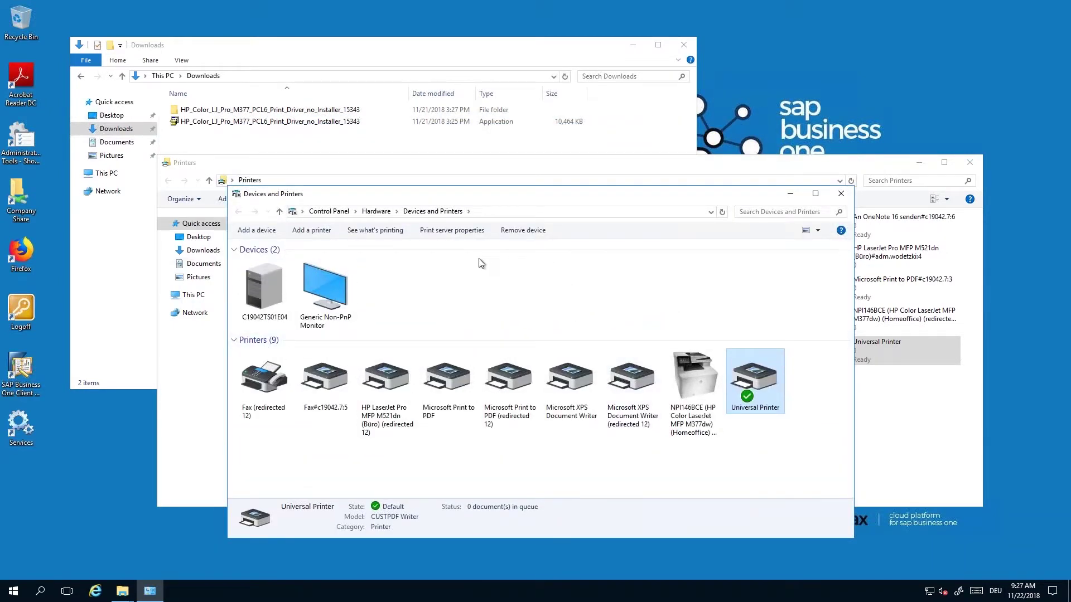
pyautogui.click(453, 230)
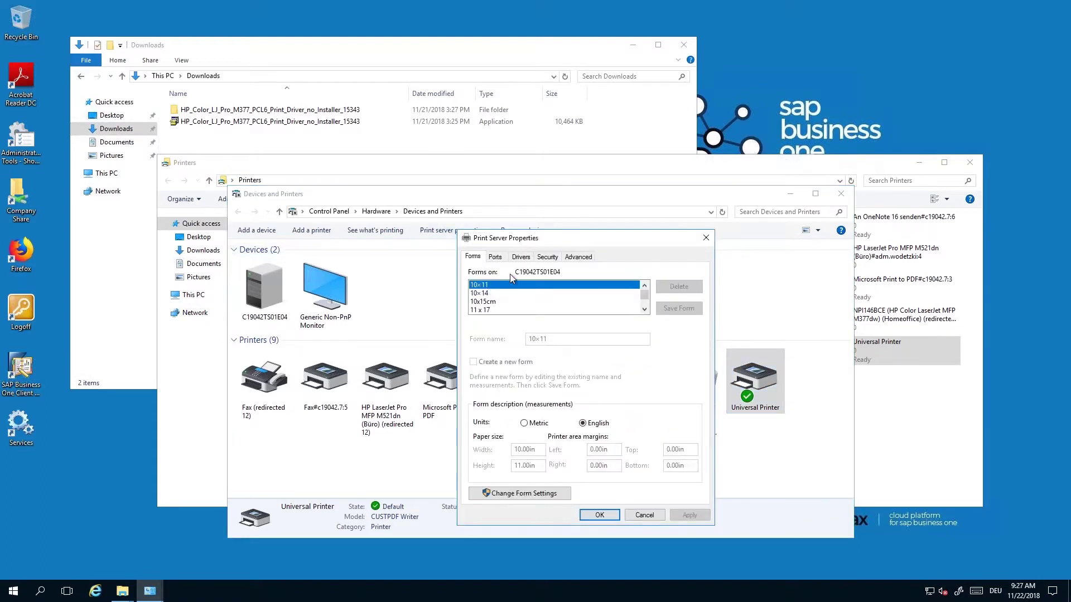
pyautogui.moveTo(538, 245); pyautogui.dragTo(467, 162)
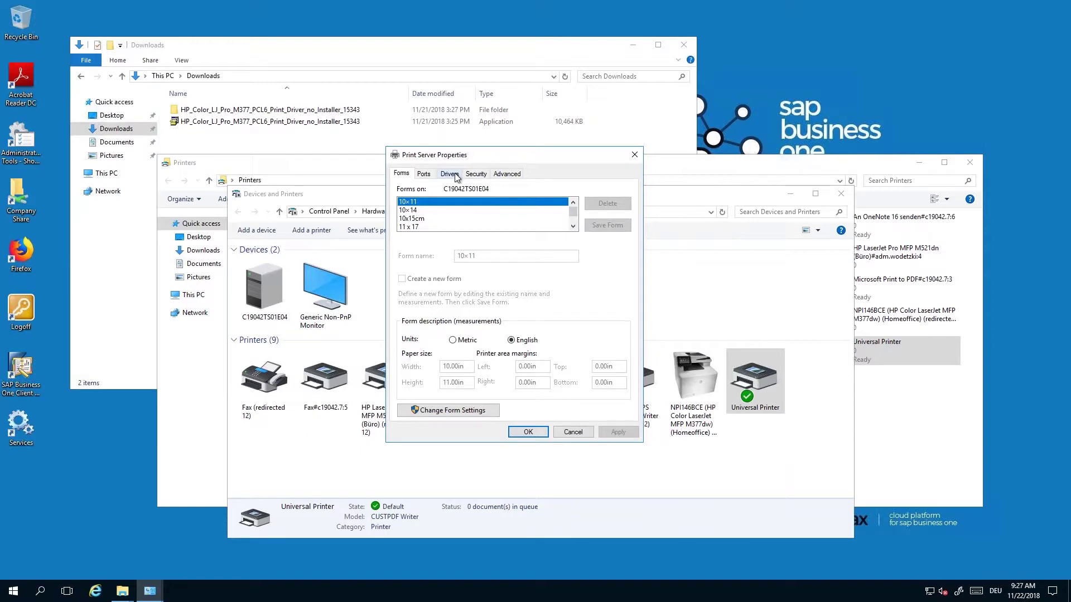
pyautogui.click(452, 175)
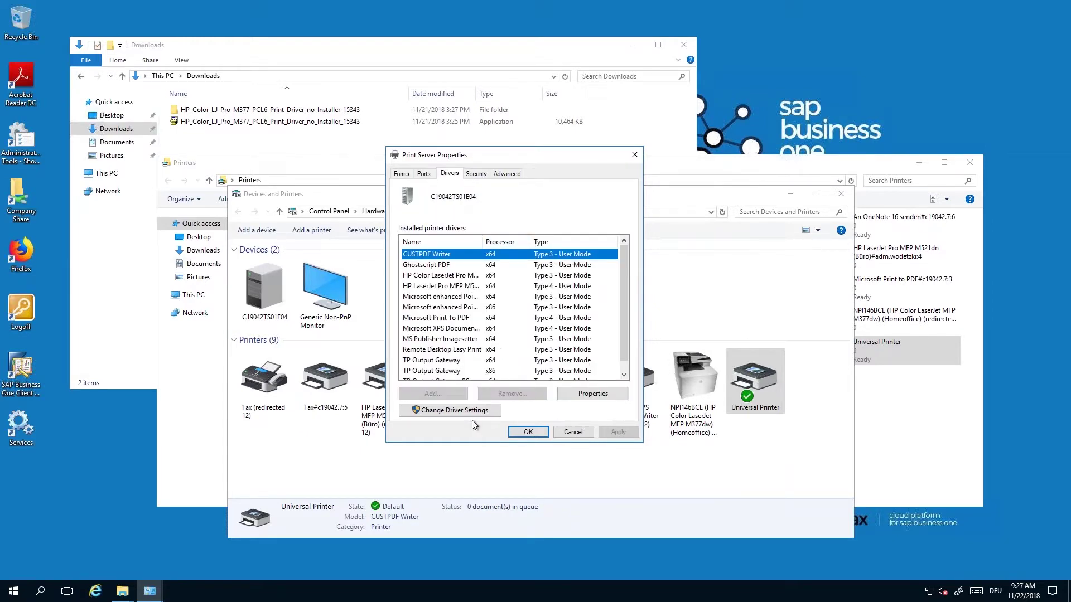
# Step: Unlock the print server's driver settings and start adding a printer driver for the x64 processor
pyautogui.click(437, 412)
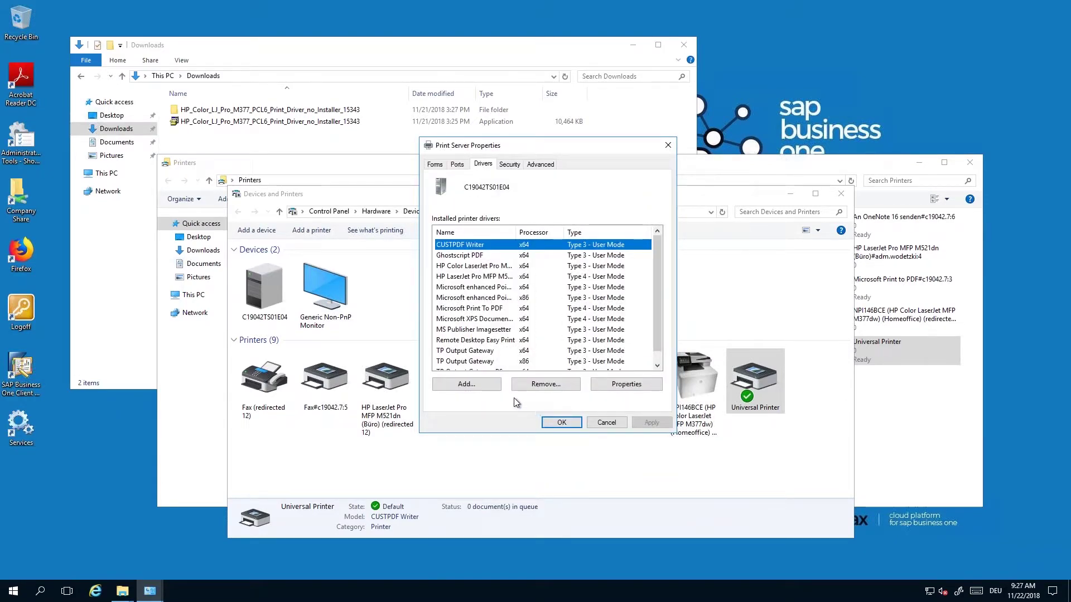
pyautogui.click(477, 384)
pyautogui.click(685, 405)
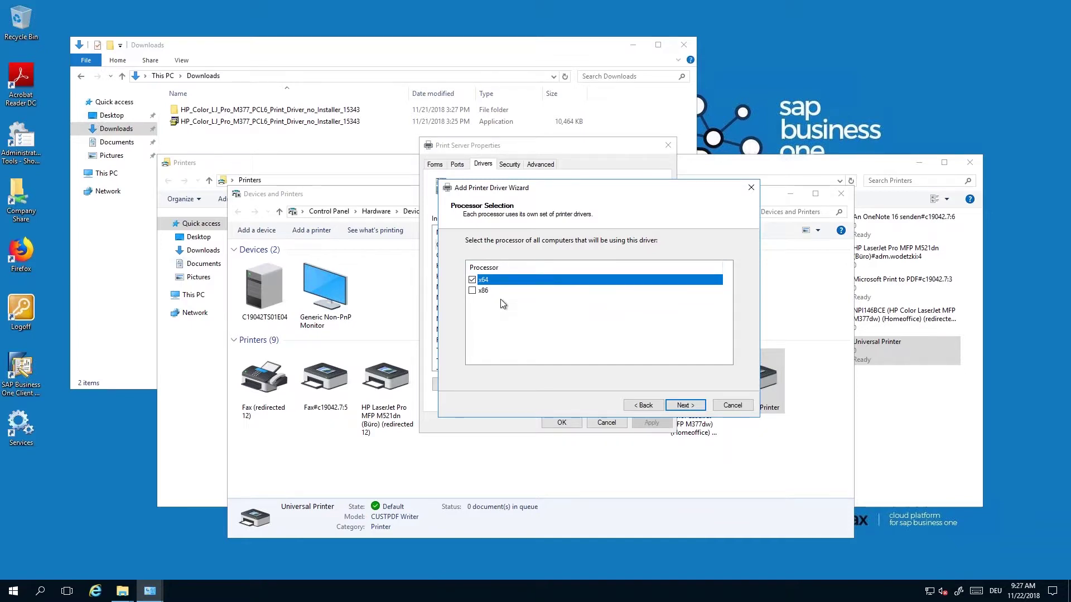
pyautogui.click(672, 405)
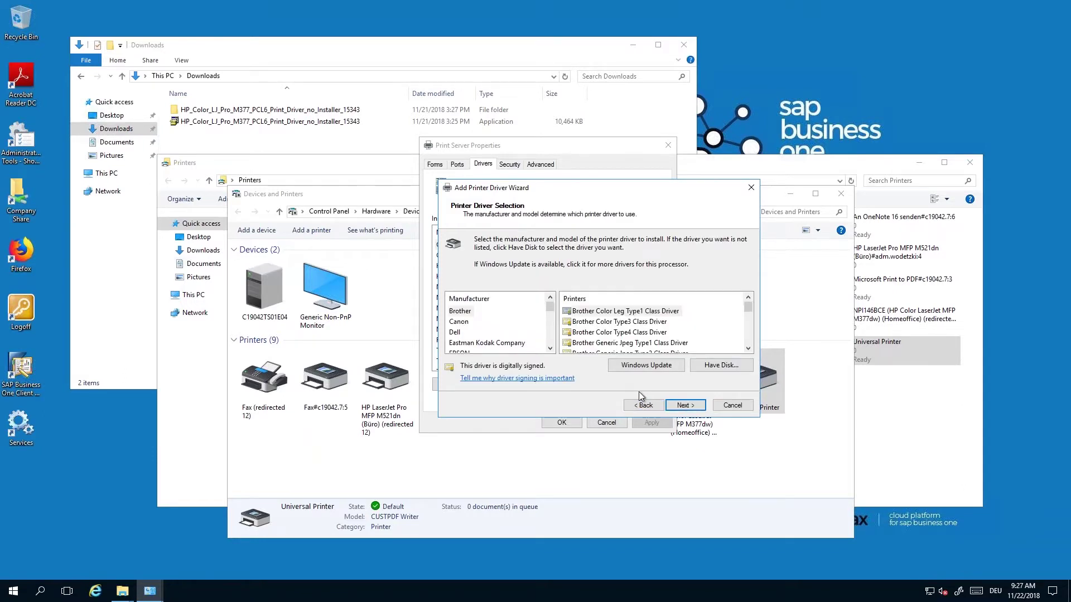
# Step: Load the driver from disk using hpbuio180l in the HP_Color_LJ_Pro_M377_PCL6_Print_Driver folder under Downloads
pyautogui.click(721, 366)
pyautogui.click(690, 356)
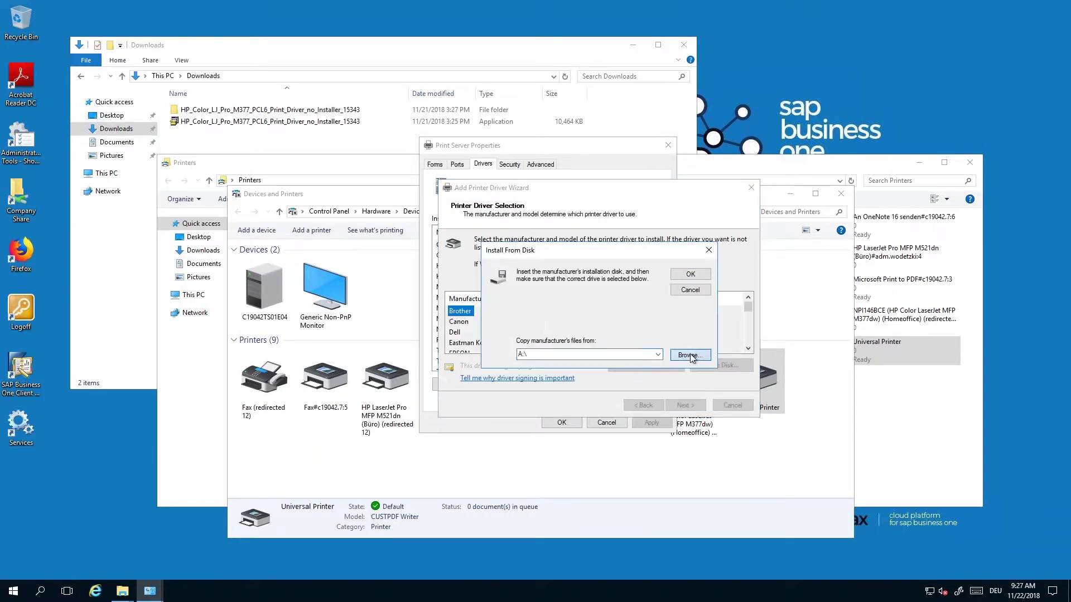
pyautogui.click(614, 285)
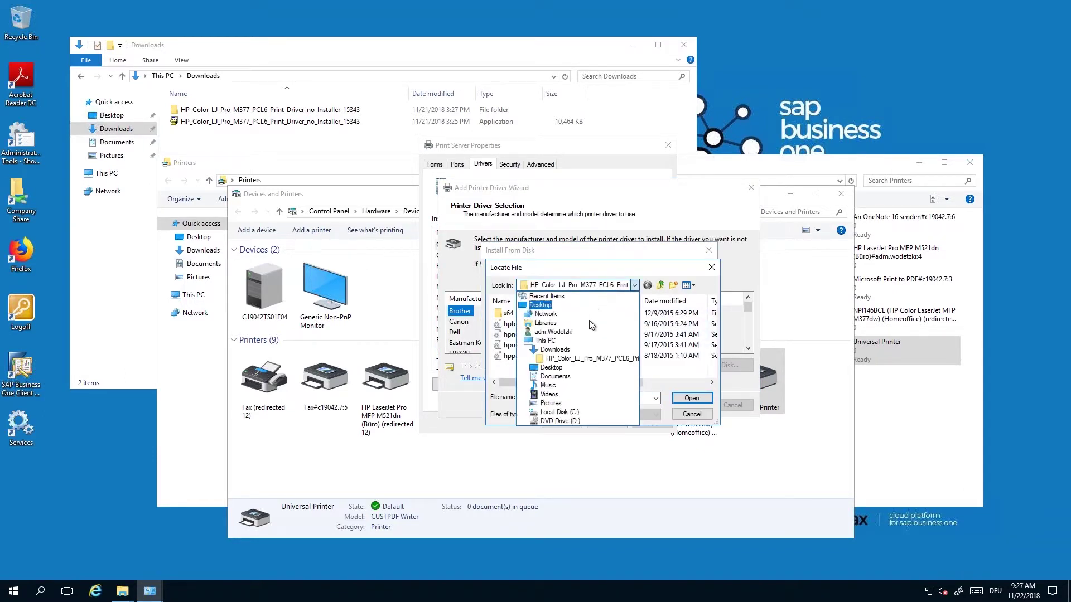
pyautogui.click(581, 347)
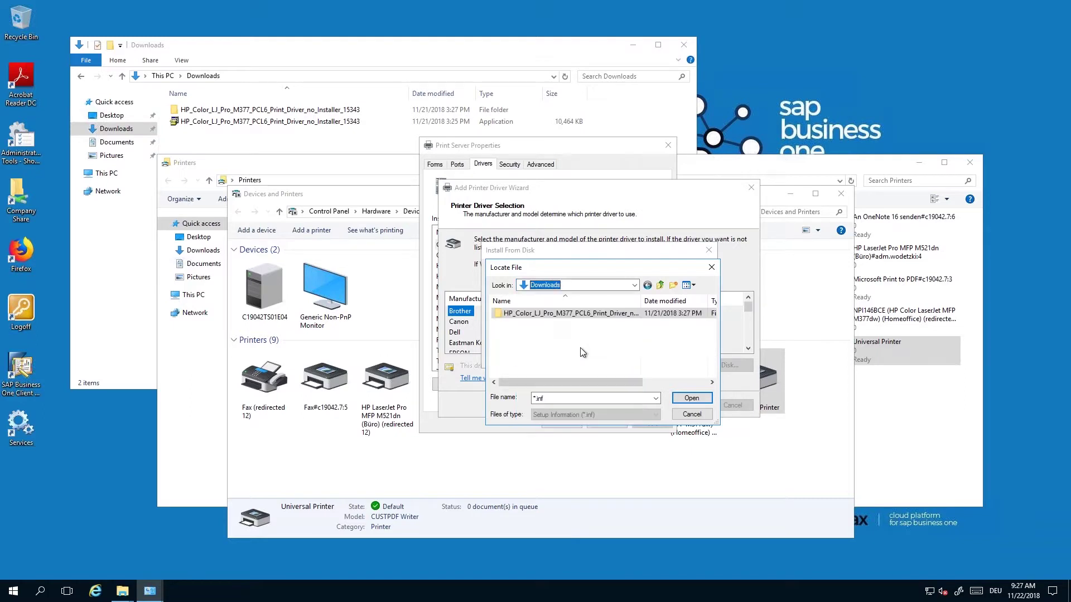
pyautogui.doubleClick(548, 314)
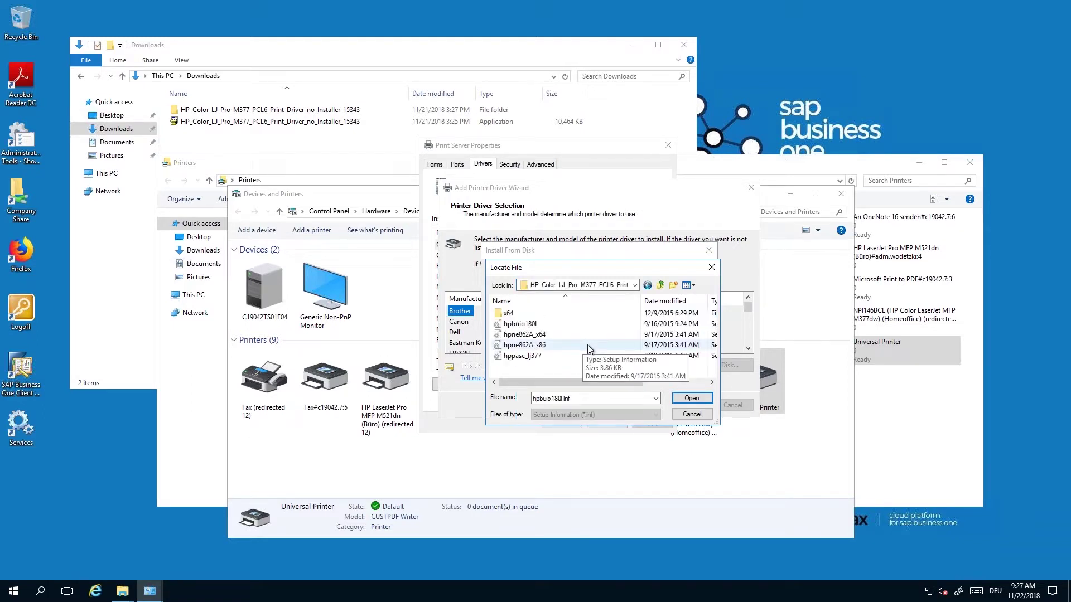
pyautogui.moveTo(559, 381)
pyautogui.mouseDown()
pyautogui.moveTo(574, 383)
pyautogui.moveTo(559, 383)
pyautogui.mouseUp()
pyautogui.click(515, 325)
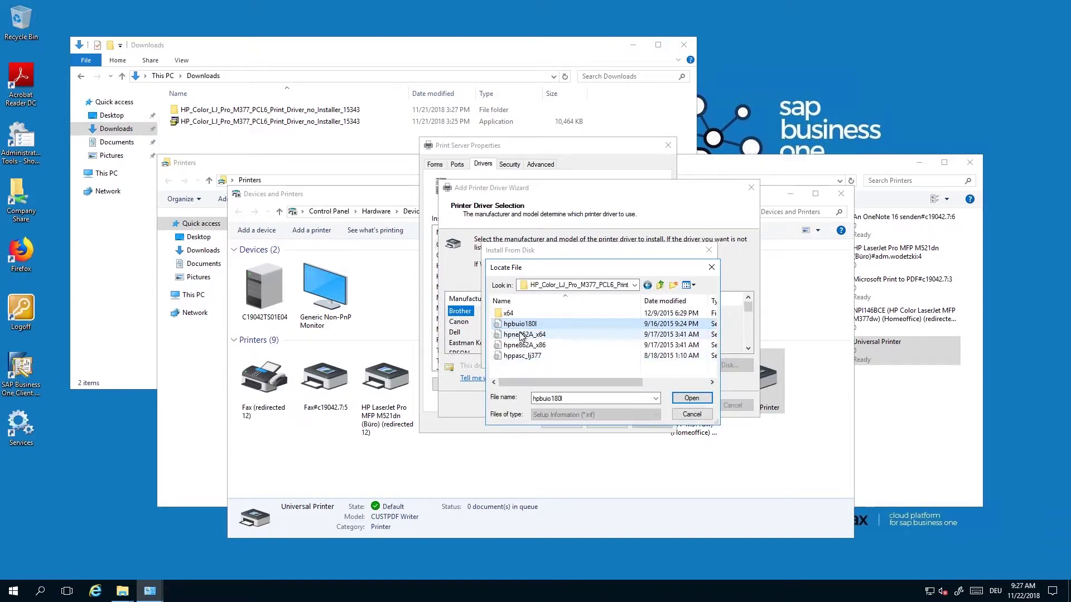
pyautogui.doubleClick(524, 325)
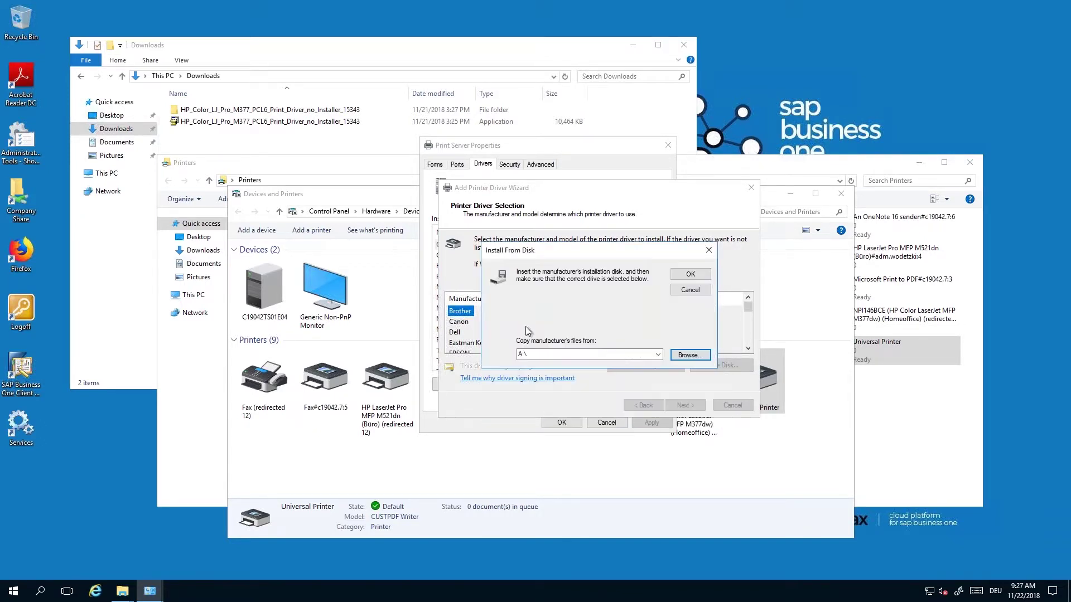
pyautogui.click(691, 280)
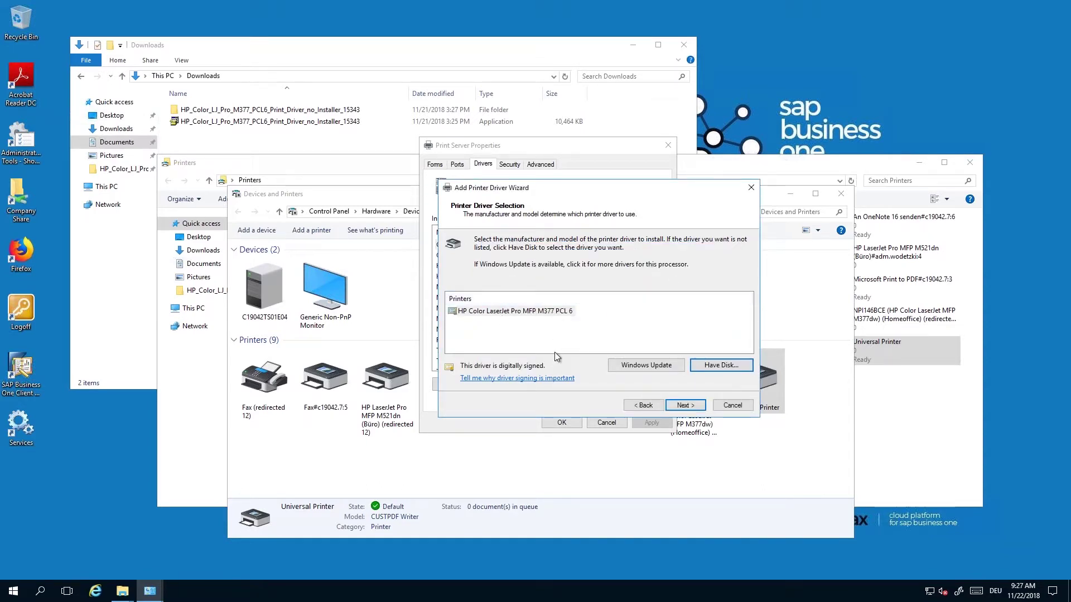
# Step: Install the HP Color LaserJet Pro MFP M377 PCL 6 driver, close the print server properties and select Universal Printer
pyautogui.click(553, 311)
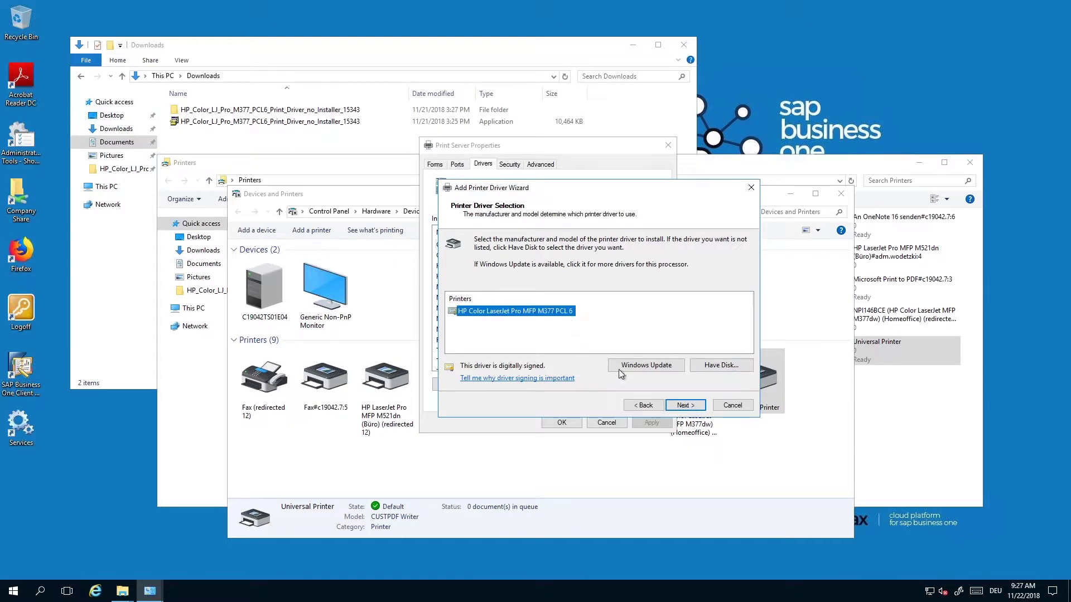
pyautogui.click(685, 405)
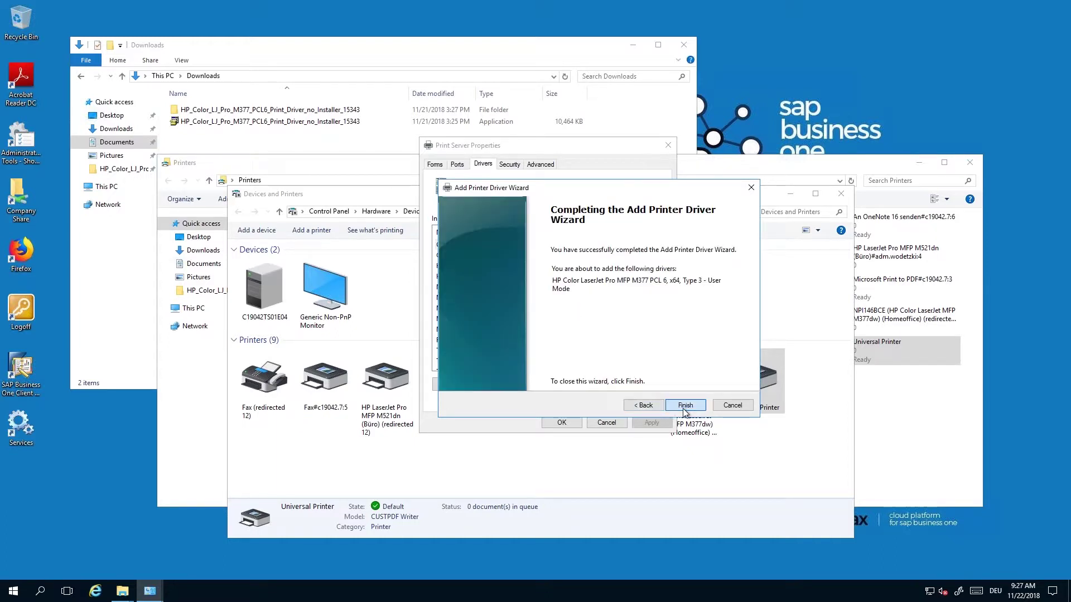
pyautogui.press('Return')
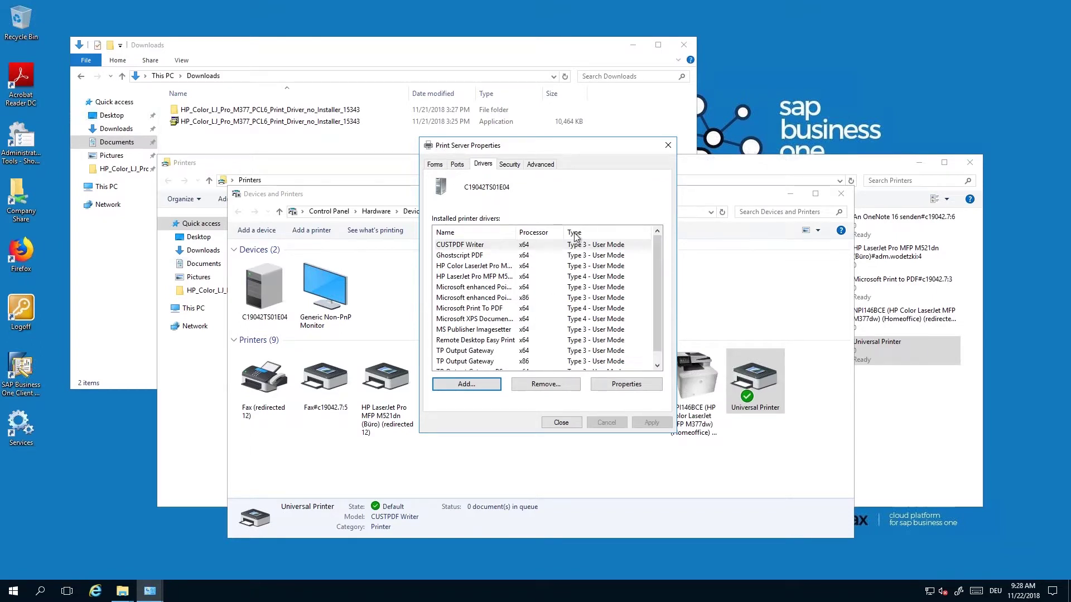
pyautogui.click(579, 423)
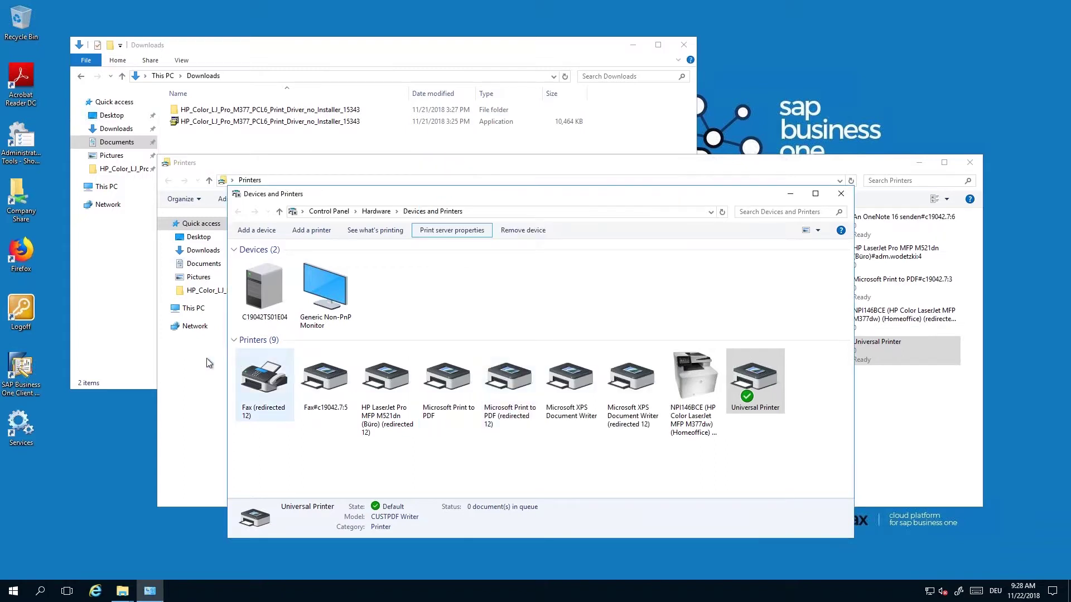
pyautogui.click(739, 387)
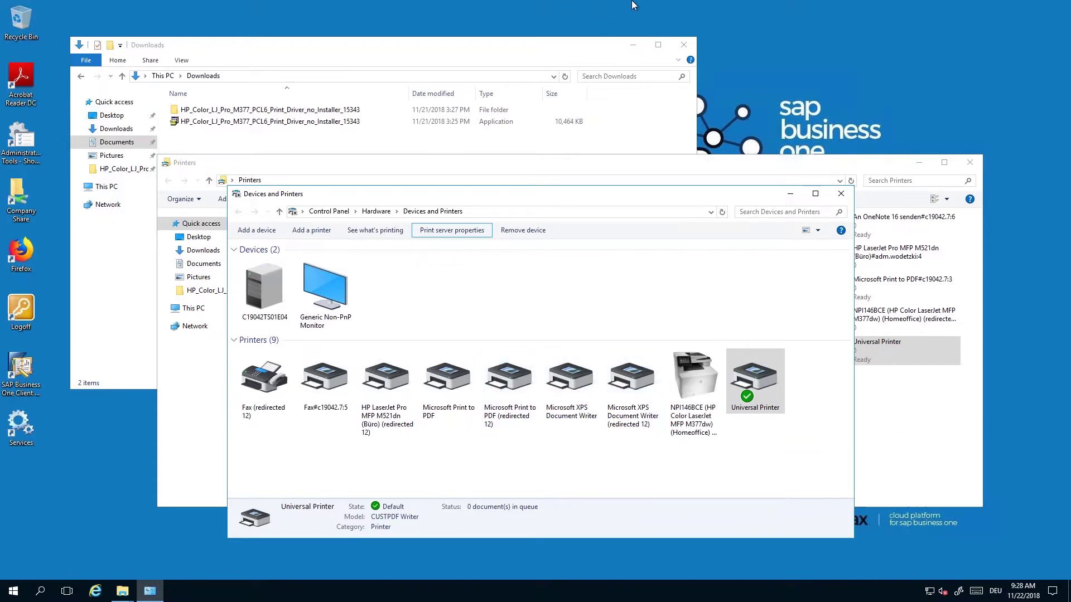
# Step: Return to SAP Business One and print the sales order on the NPI146BCE (HP Color LaserJet MFP M377dw) printer
pyautogui.click(672, 10)
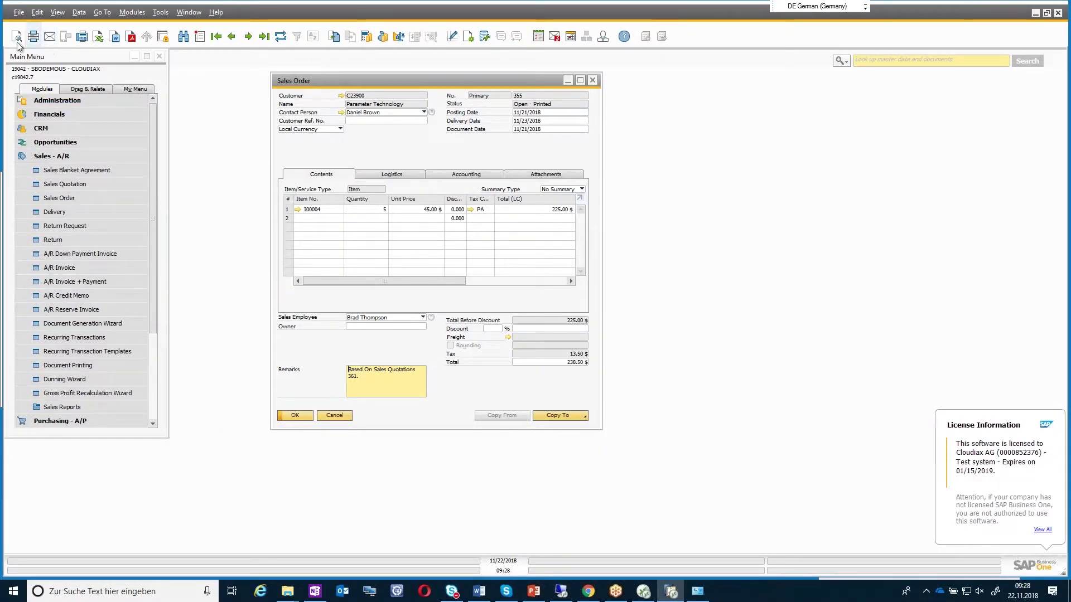
pyautogui.click(18, 12)
pyautogui.click(34, 88)
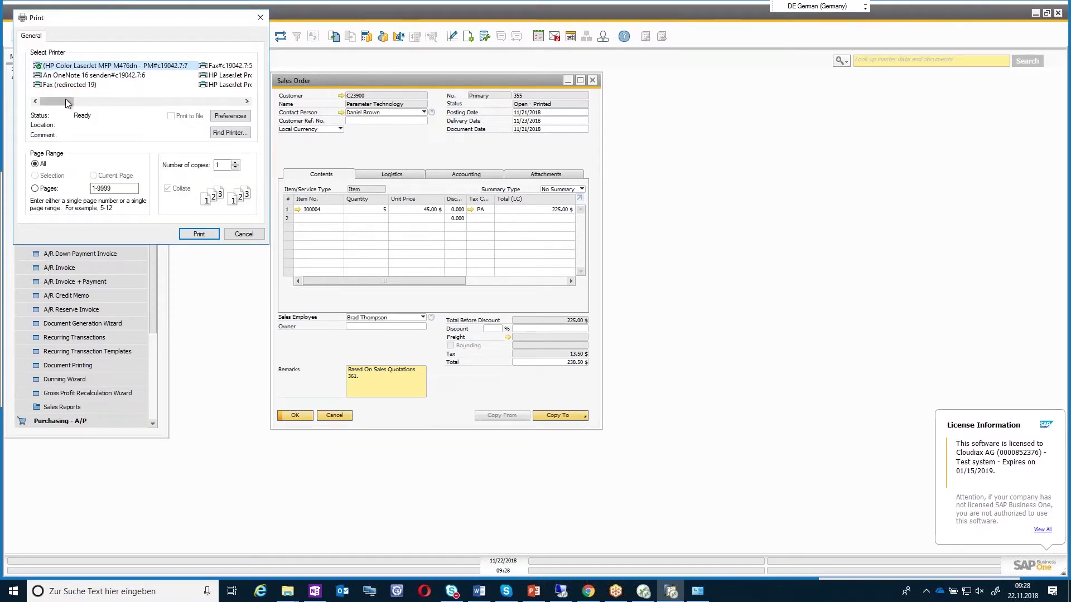
pyautogui.moveTo(60, 100); pyautogui.dragTo(229, 90)
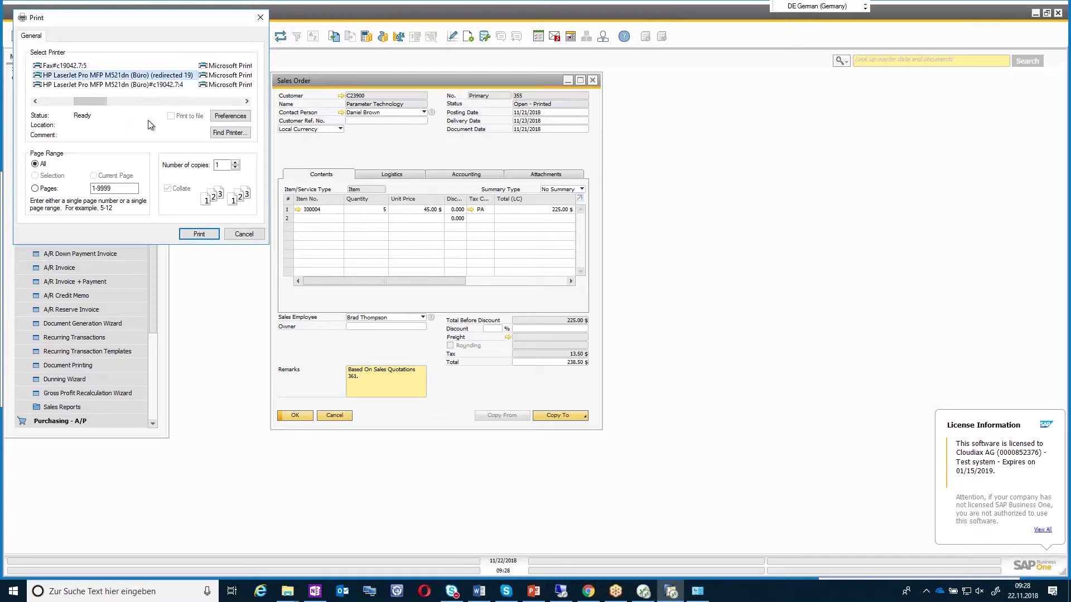
pyautogui.moveTo(100, 101); pyautogui.dragTo(186, 105)
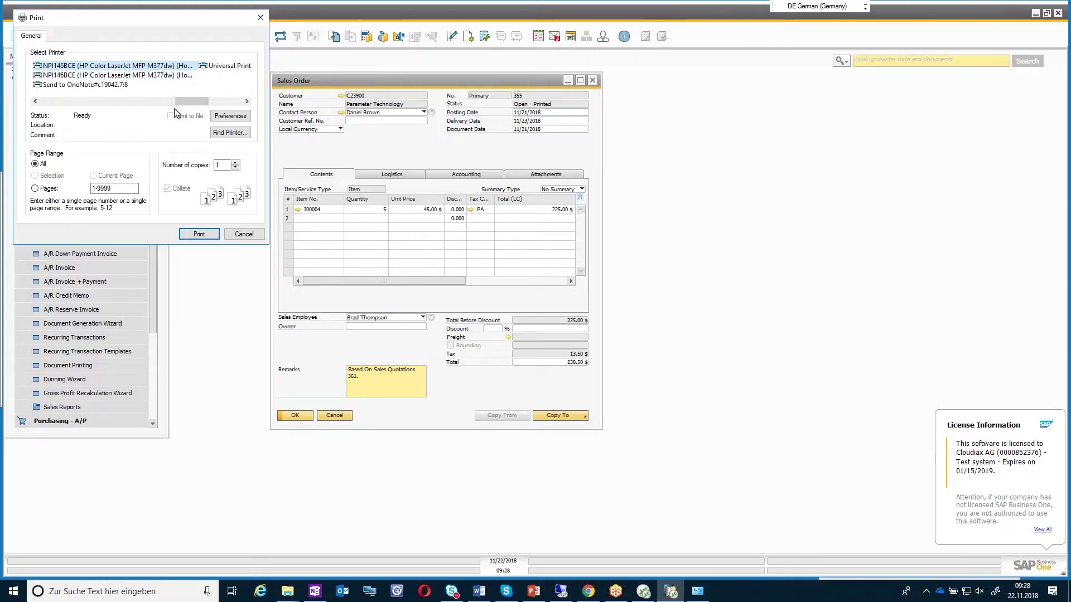
pyautogui.click(211, 234)
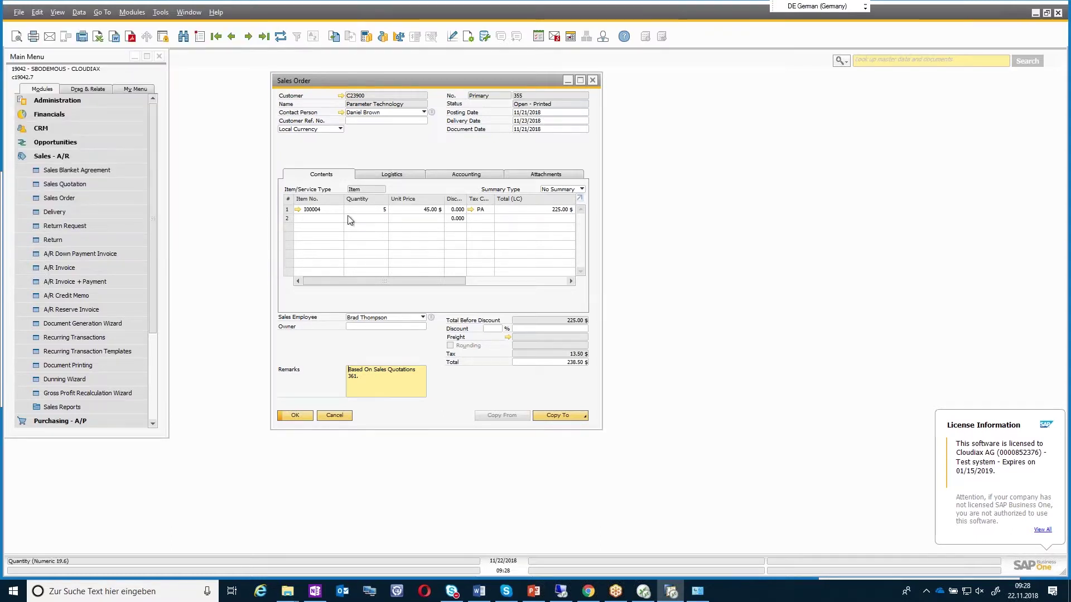
# Step: Reopen the sales order's print dialog, look through all available redirected and ThinPrint printers, and cancel it
pyautogui.click(20, 13)
pyautogui.click(36, 75)
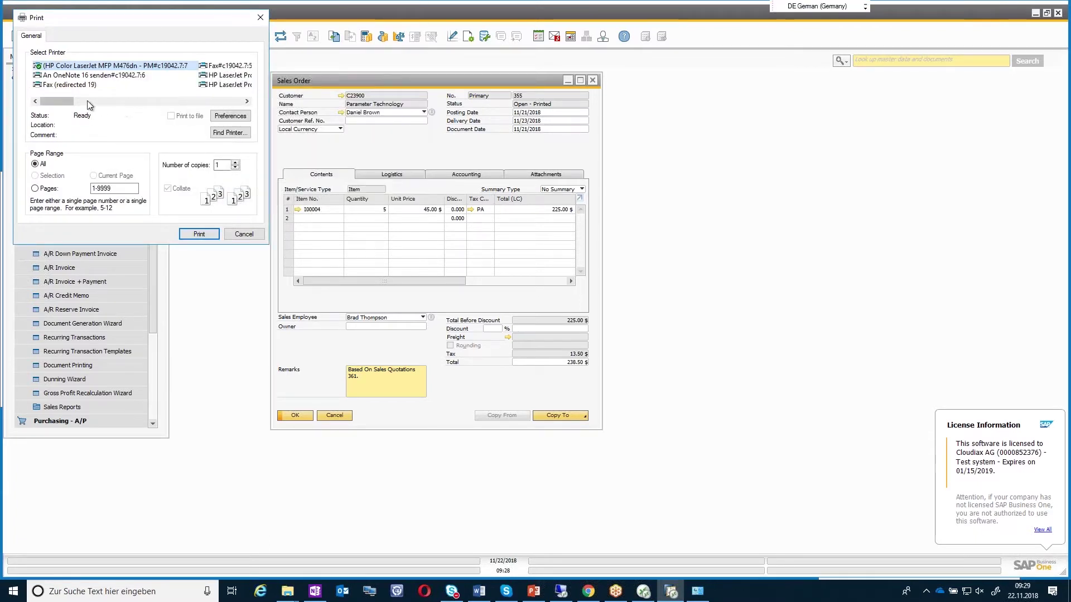
pyautogui.click(83, 101)
pyautogui.click(119, 101)
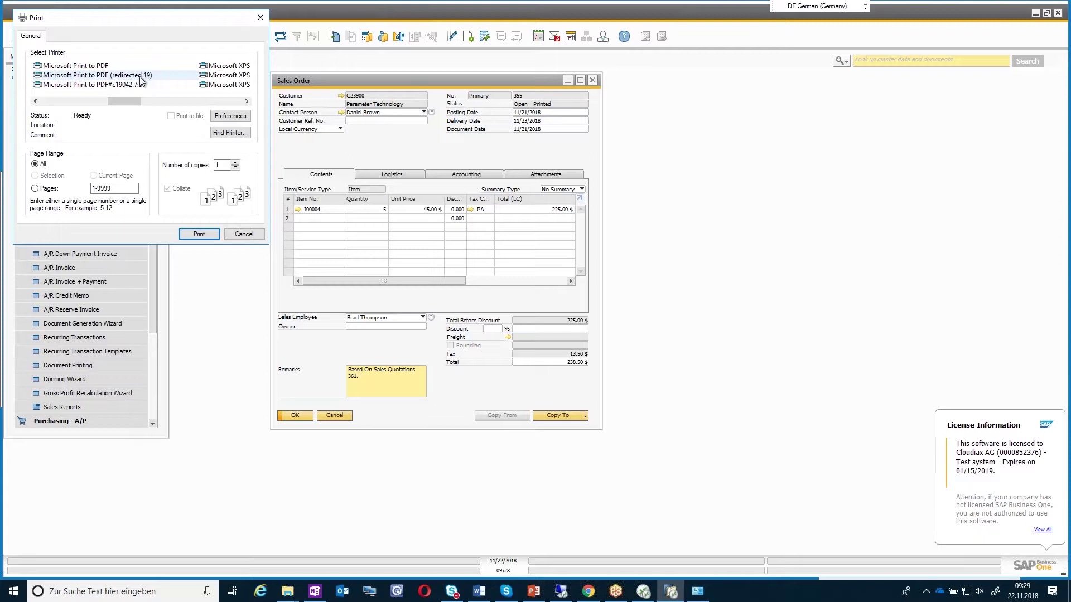
pyautogui.click(160, 101)
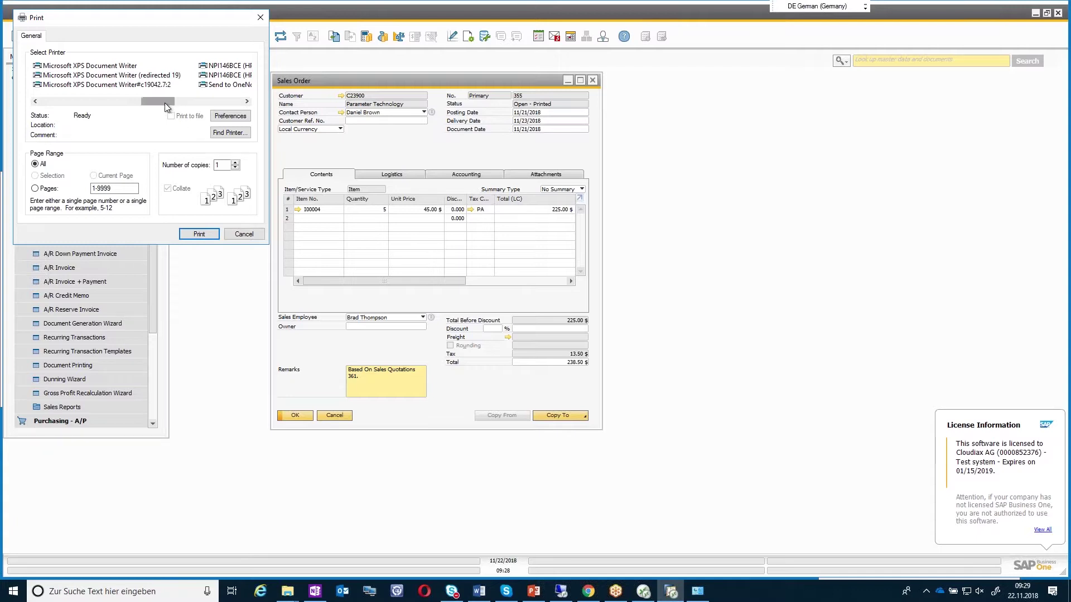
pyautogui.moveTo(167, 102); pyautogui.dragTo(200, 108)
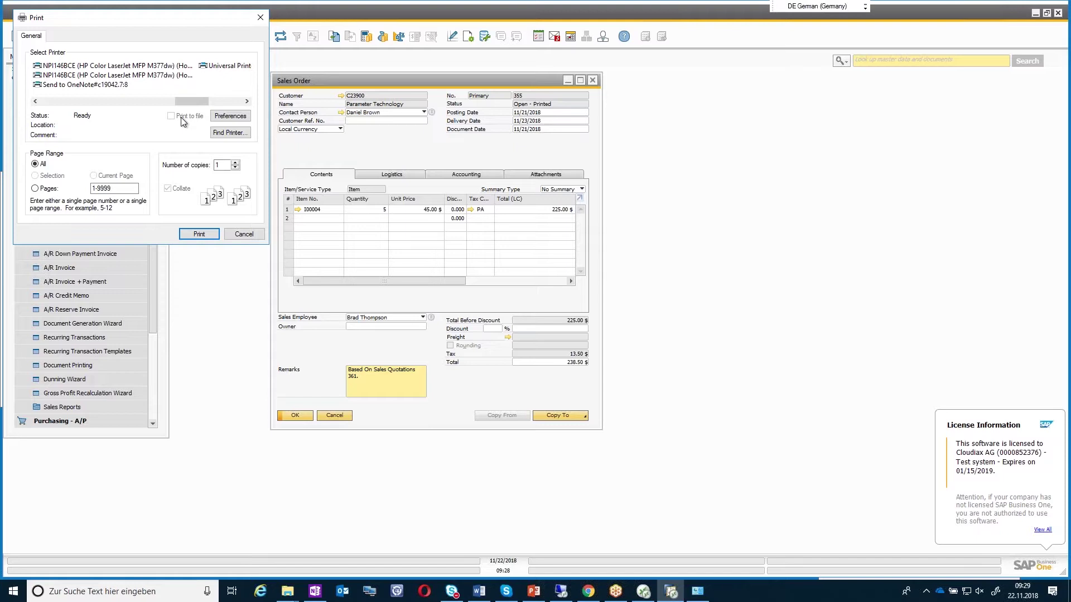
pyautogui.click(243, 235)
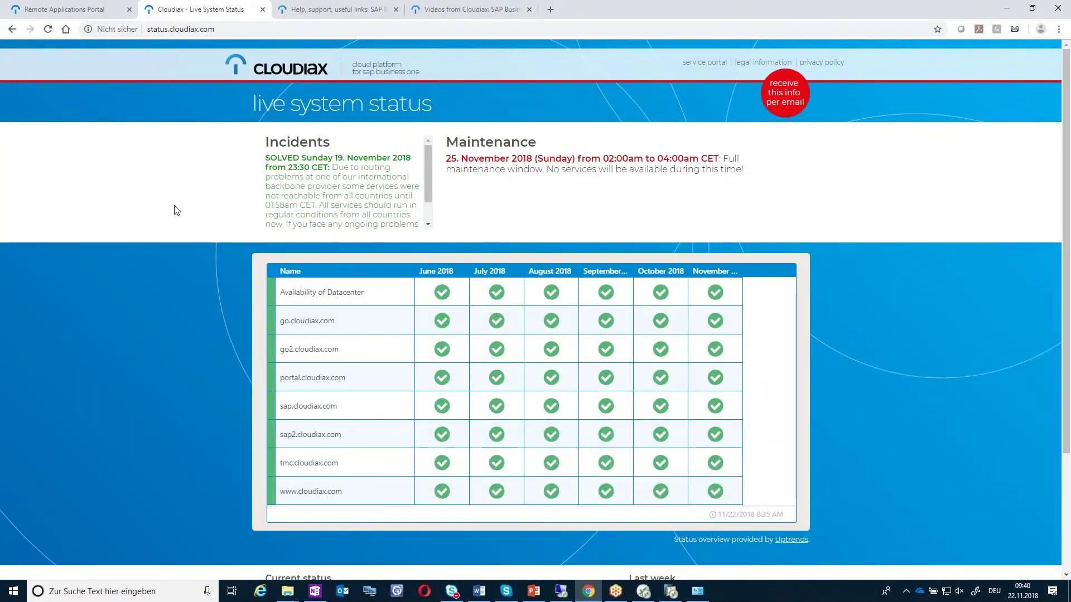
# Step: Show the Cloudiax help page in the browser and search its help topics for "print"
pyautogui.click(349, 9)
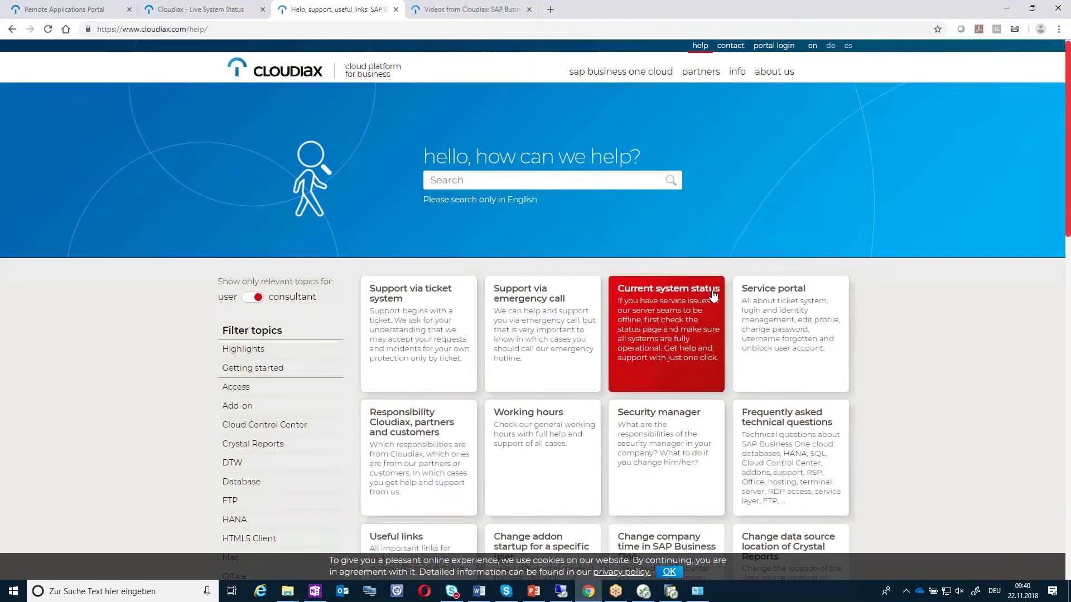
pyautogui.scroll(-6, 873, 322)
pyautogui.scroll(6, 856, 309)
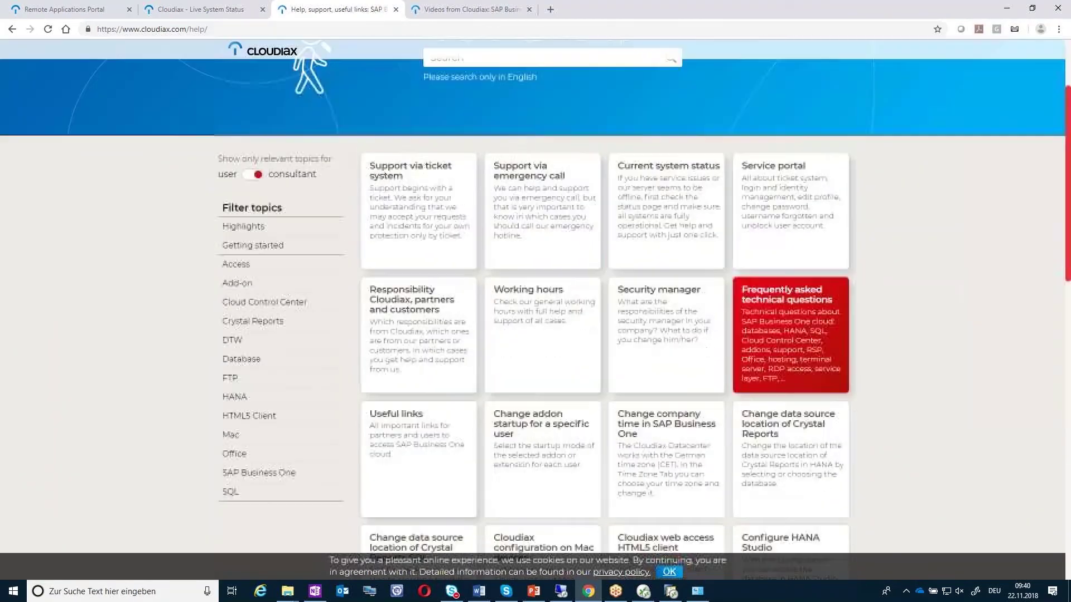
pyautogui.click(505, 190)
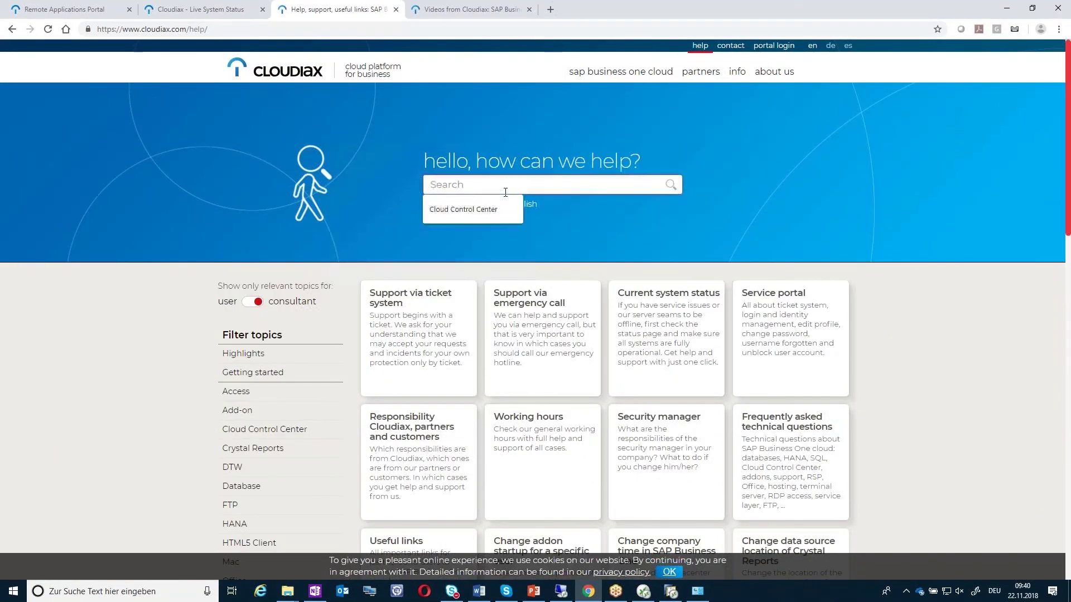
pyautogui.write('print')
pyautogui.press('Return')
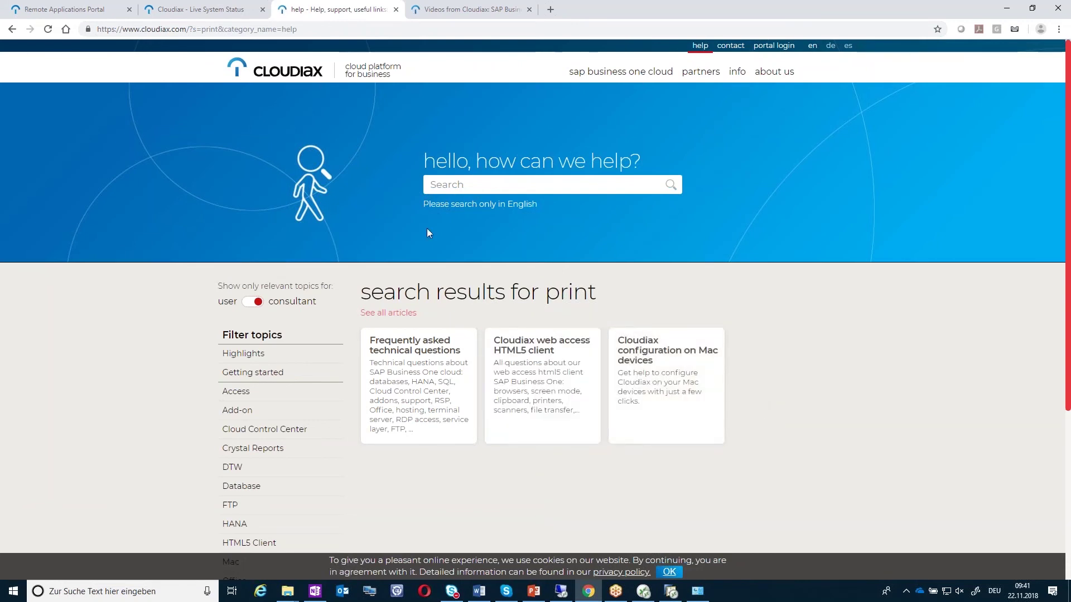
pyautogui.click(508, 185)
pyautogui.click(763, 349)
# Step: Show the Cloudiax videos page and look through its videos, from Working with Cloudiax to the partner interviews
pyautogui.click(480, 9)
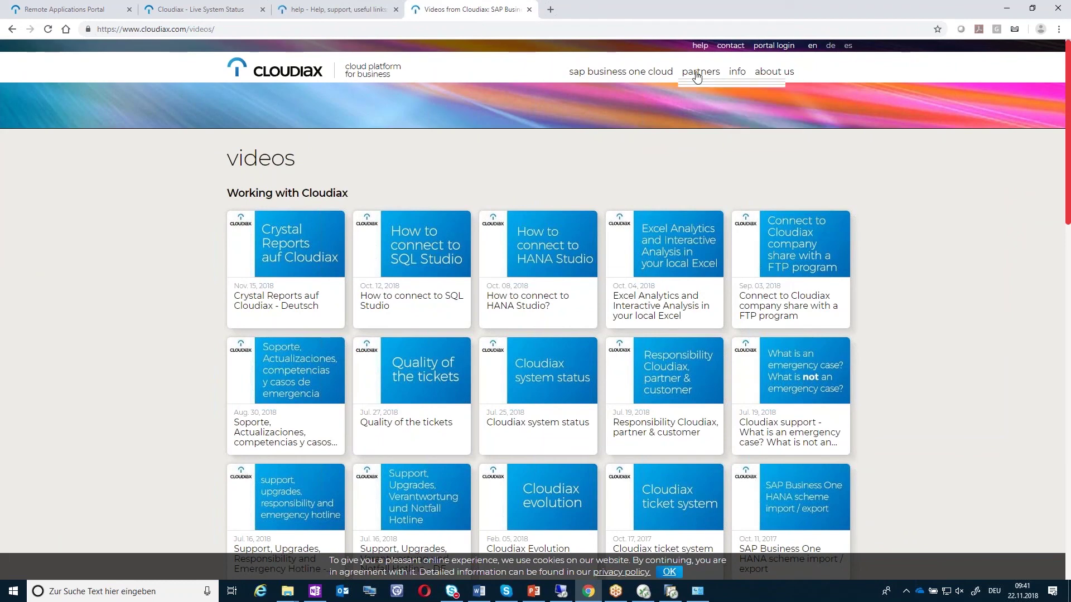
pyautogui.moveTo(698, 77)
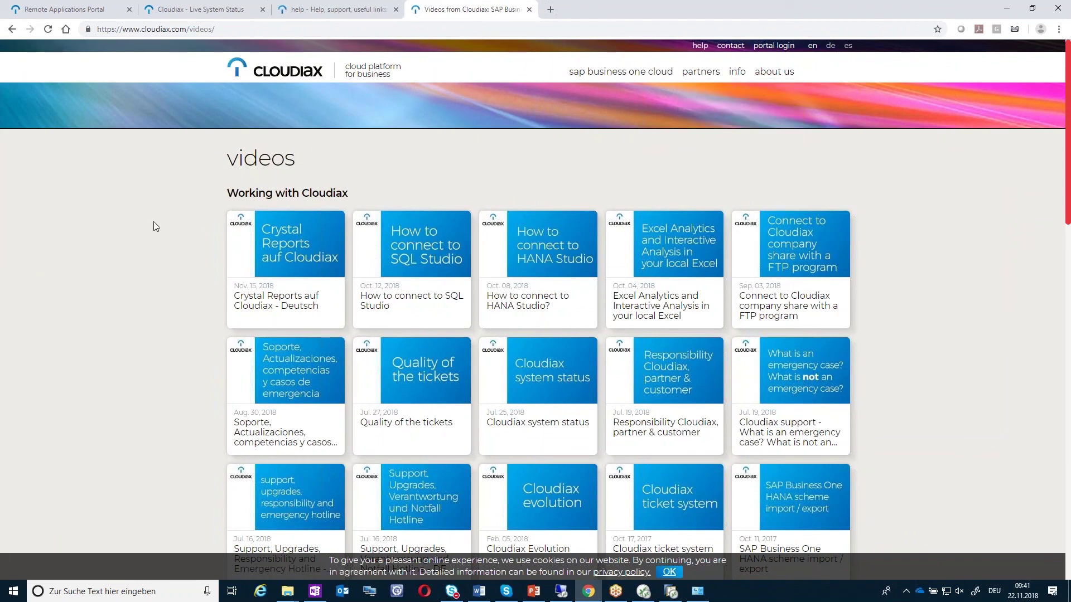
pyautogui.scroll(-8, 153, 222)
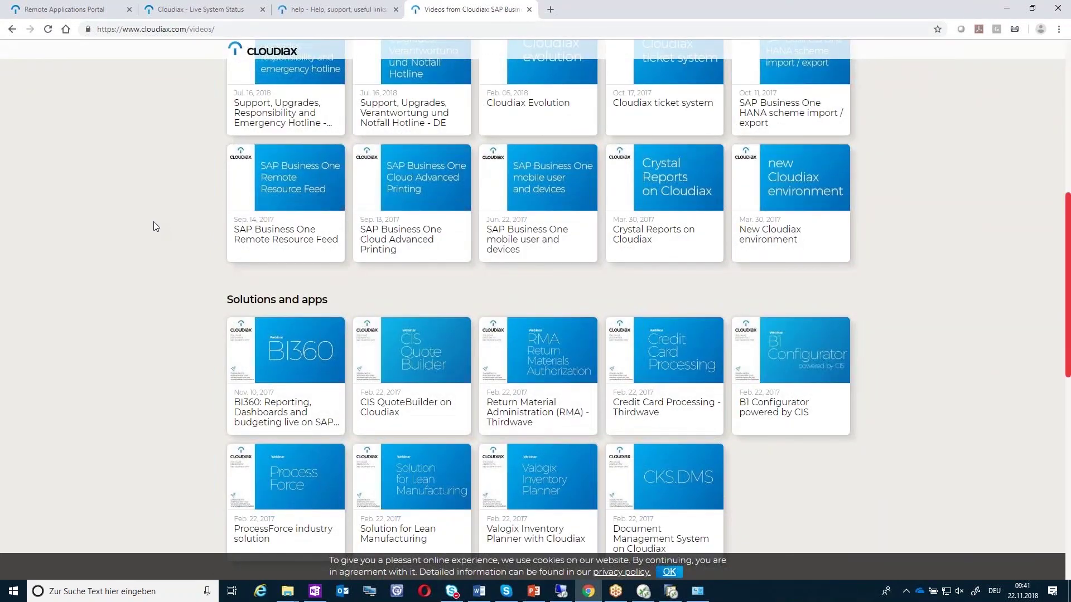
pyautogui.scroll(-6, 155, 226)
pyautogui.scroll(9, 155, 234)
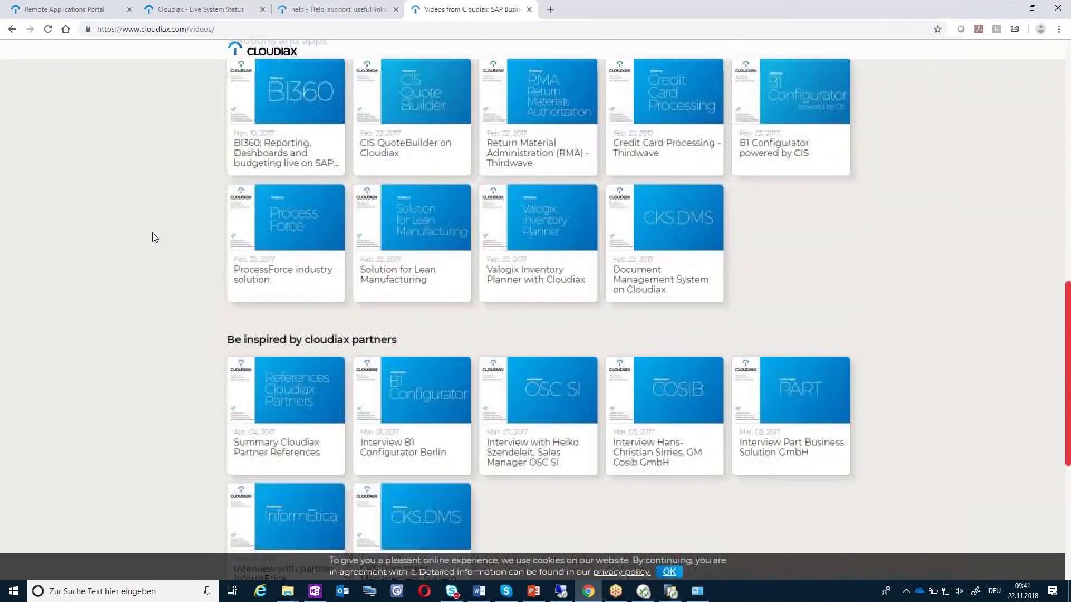
pyautogui.scroll(5, 152, 236)
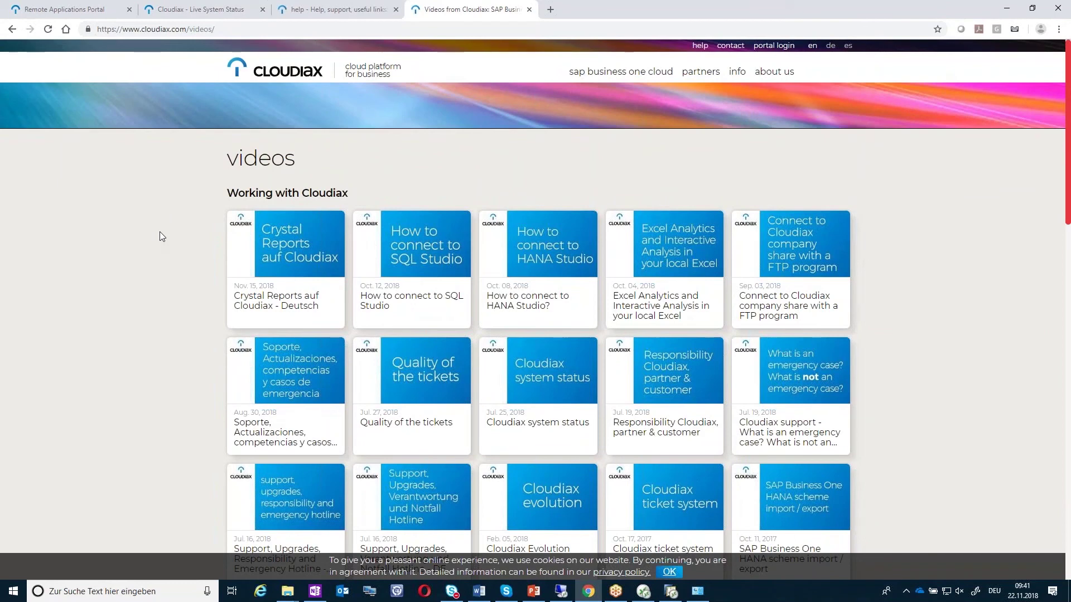